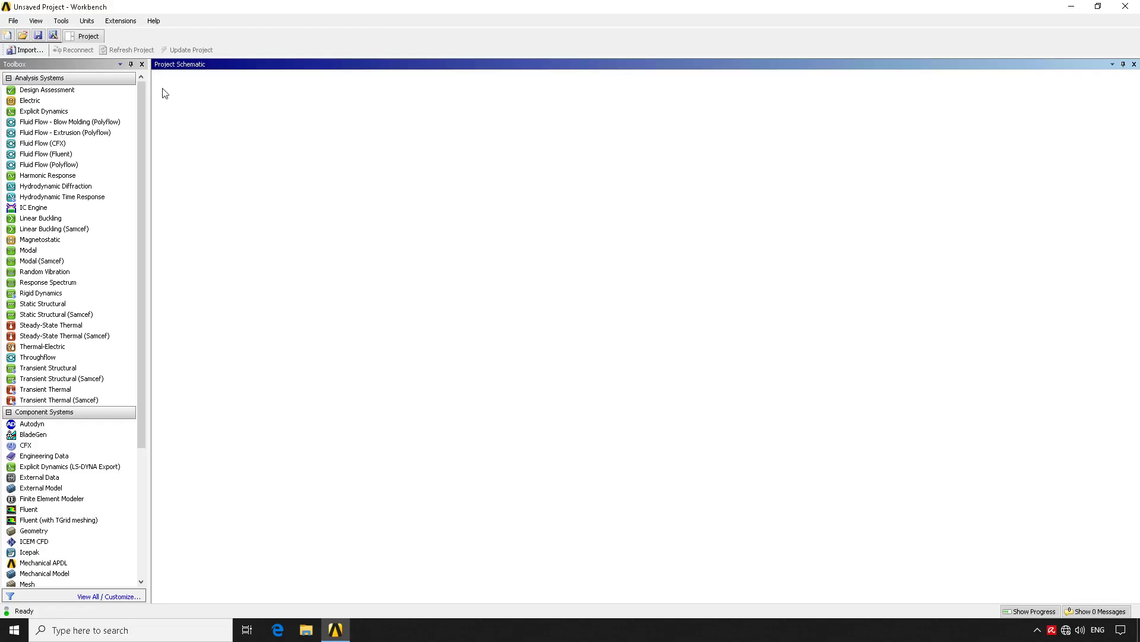
pyautogui.click(62, 22)
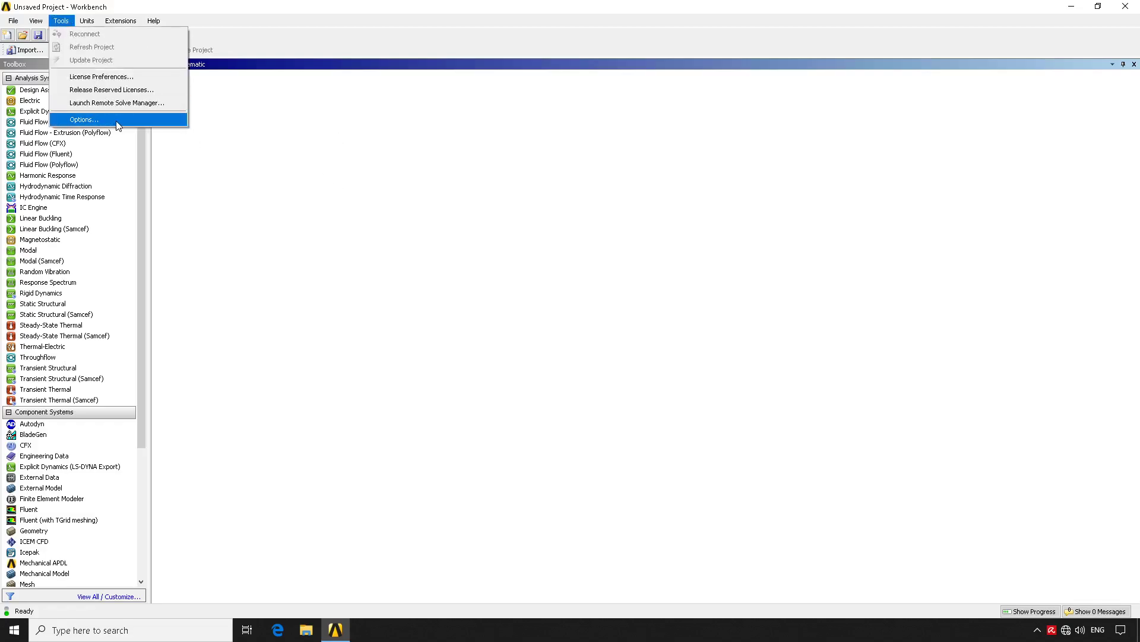
pyautogui.click(84, 120)
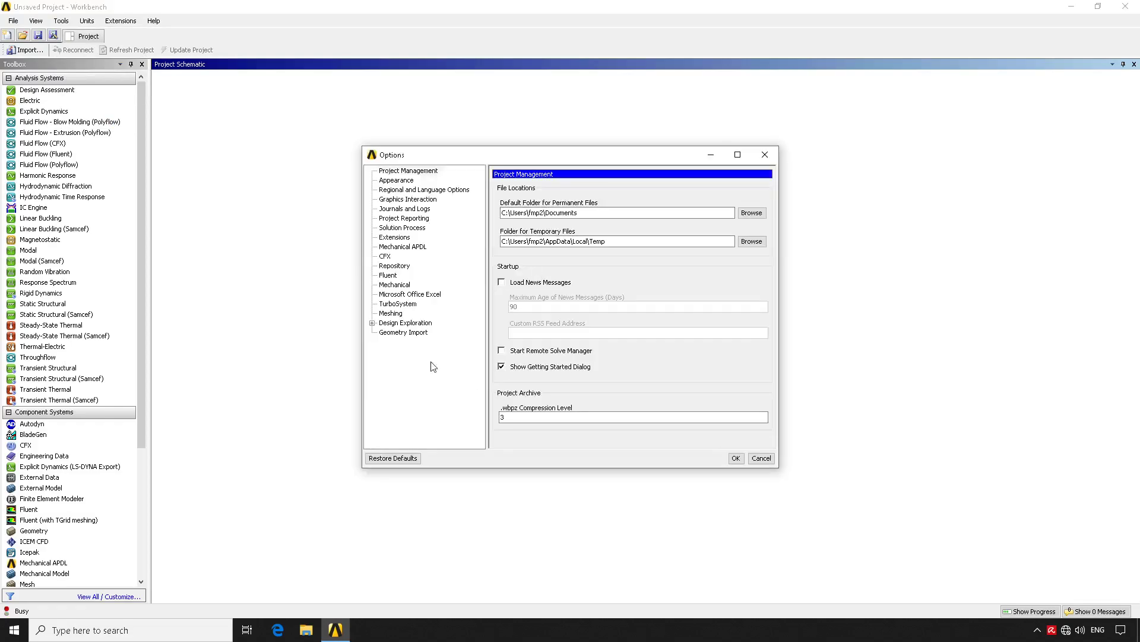
pyautogui.click(414, 333)
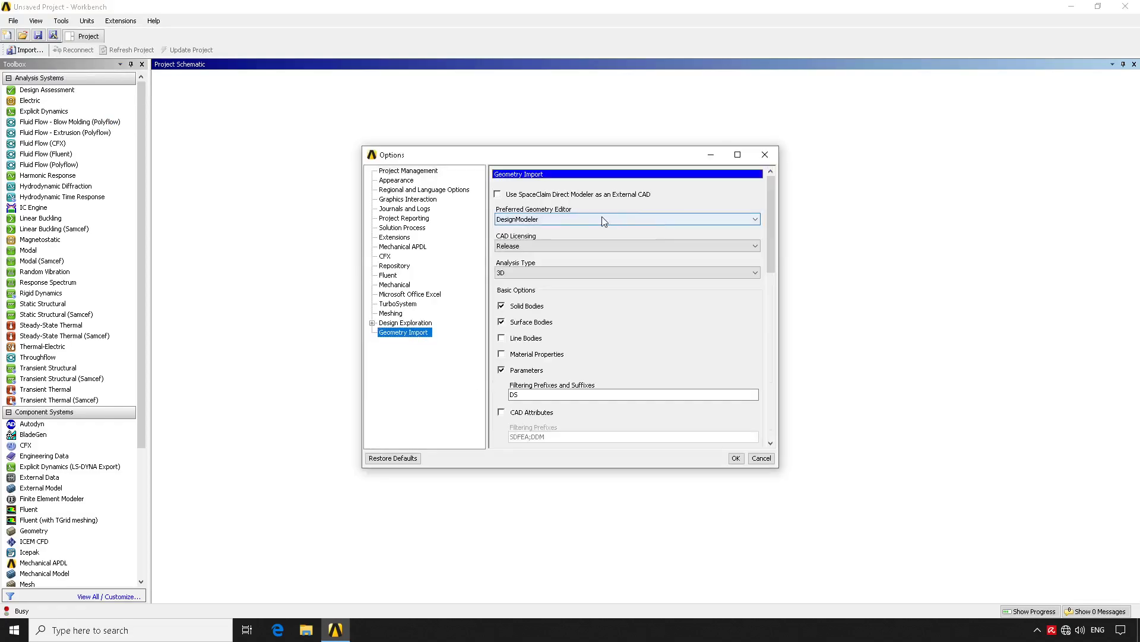
pyautogui.click(573, 220)
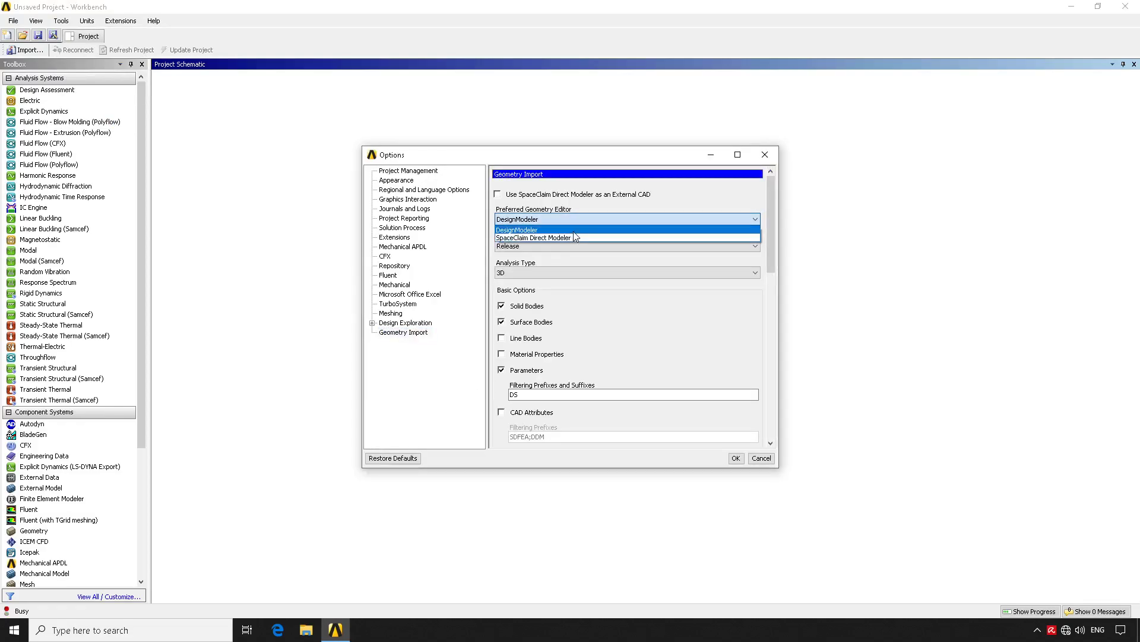
pyautogui.click(572, 230)
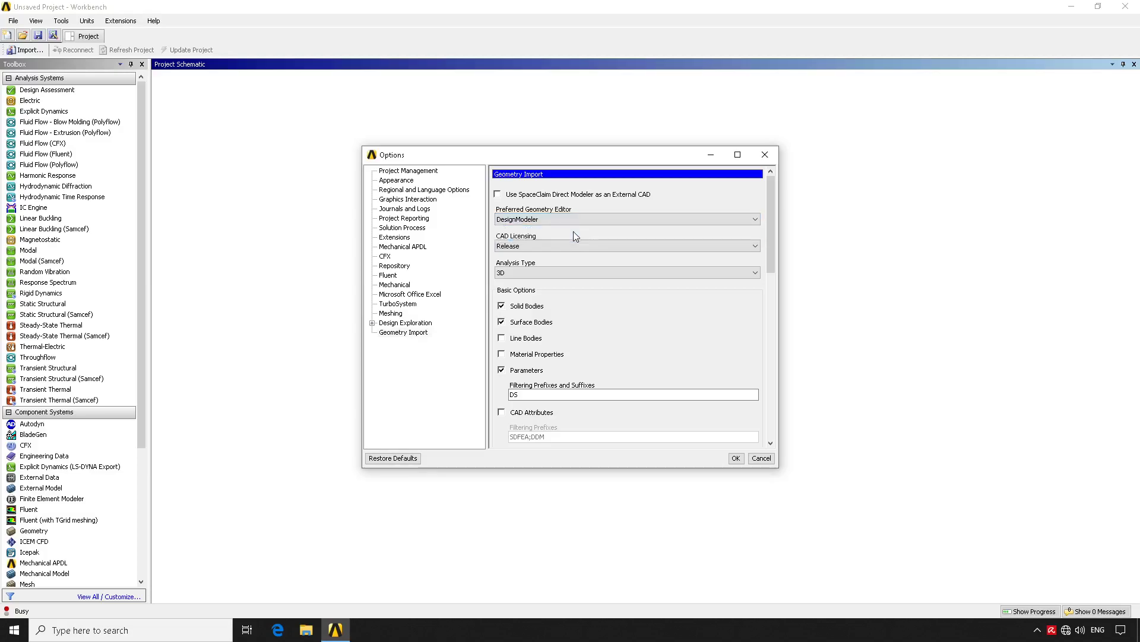
pyautogui.click(762, 459)
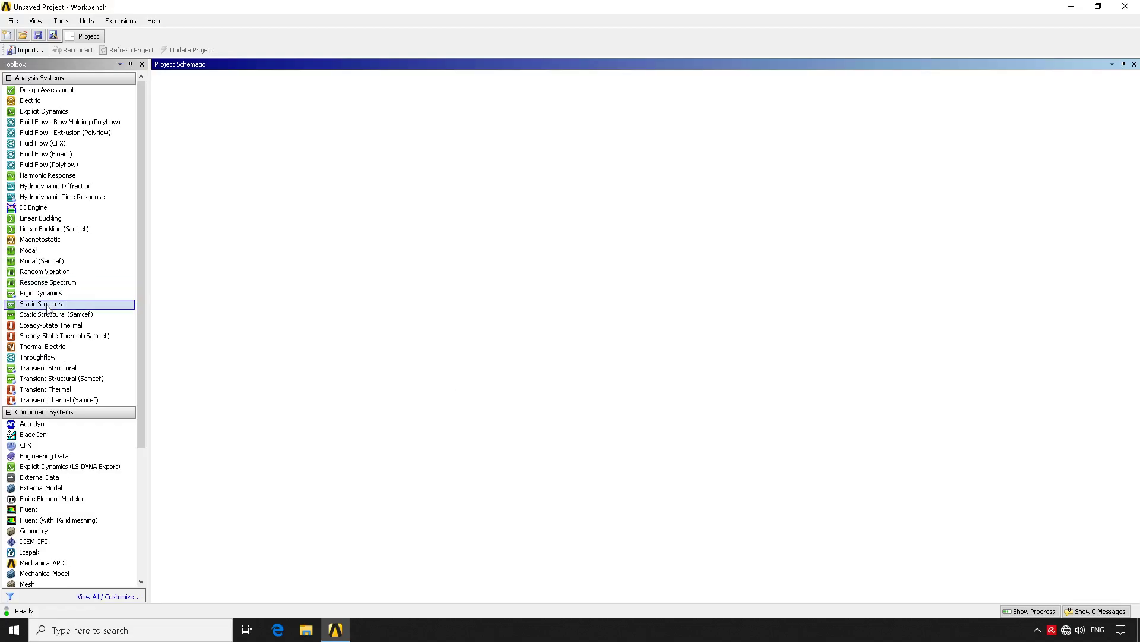
# Add a Static Structural system to the schematic and open its Geometry in DesignModeler
pyautogui.moveTo(49, 312); pyautogui.dragTo(250, 148)
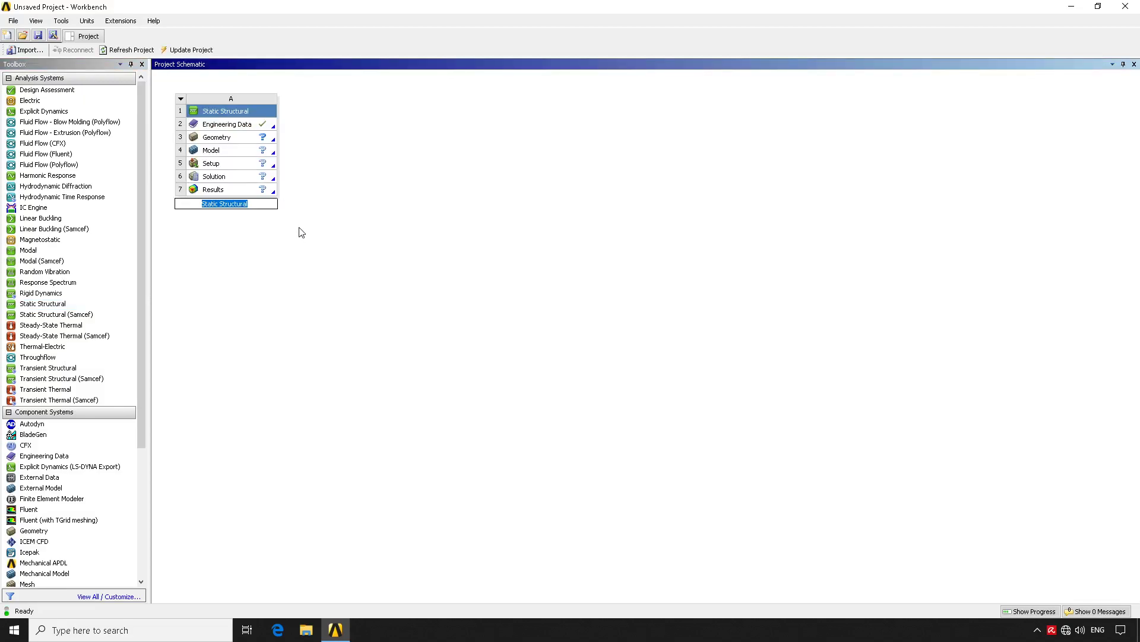
pyautogui.click(231, 142)
pyautogui.doubleClick(232, 142)
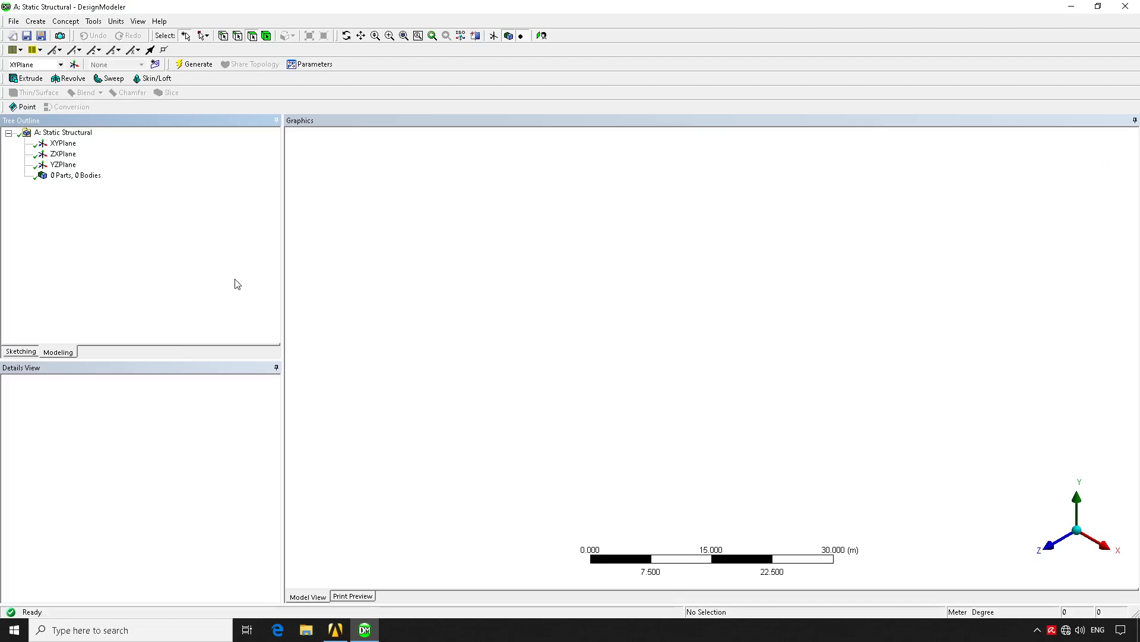
# Create a new construction point with its Definition set to Manual Input
pyautogui.click(63, 133)
pyautogui.click(63, 144)
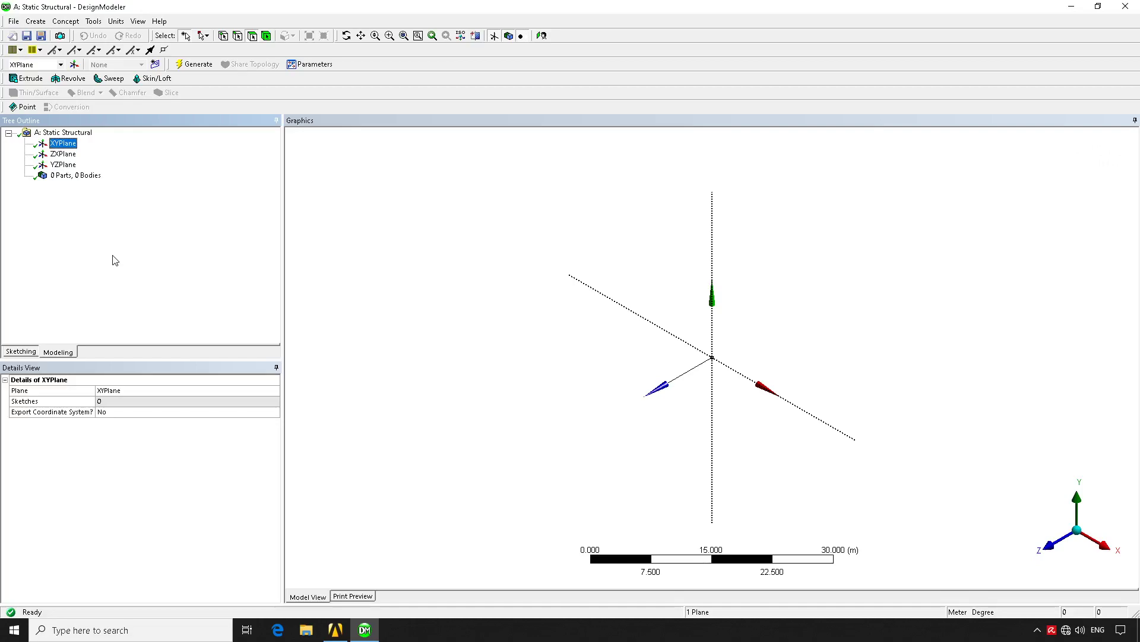
pyautogui.click(35, 22)
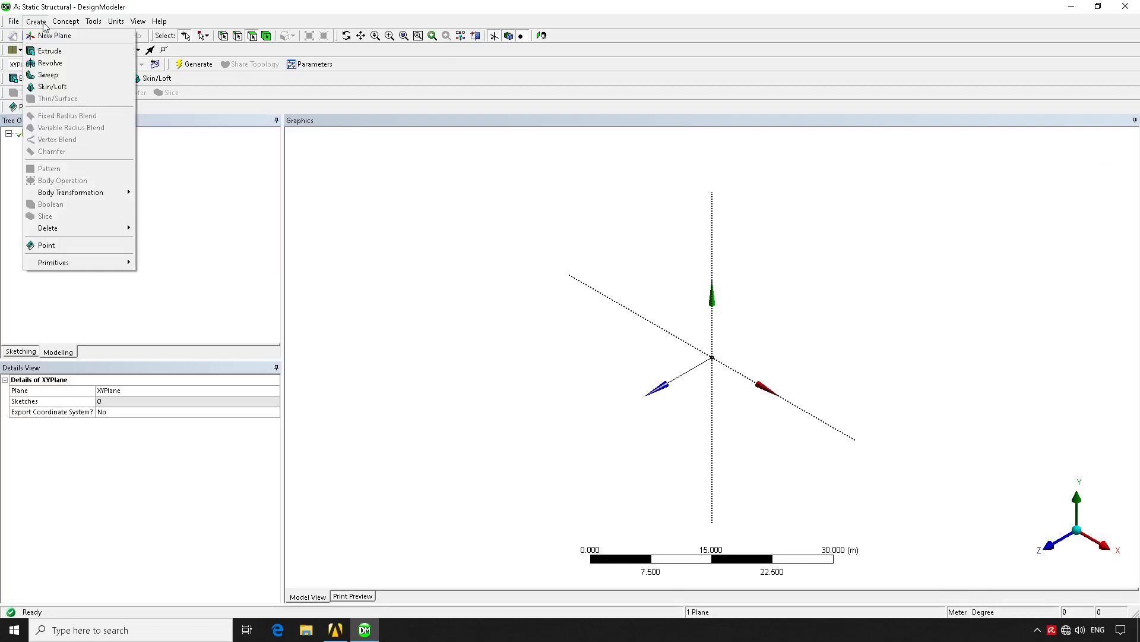
pyautogui.click(89, 246)
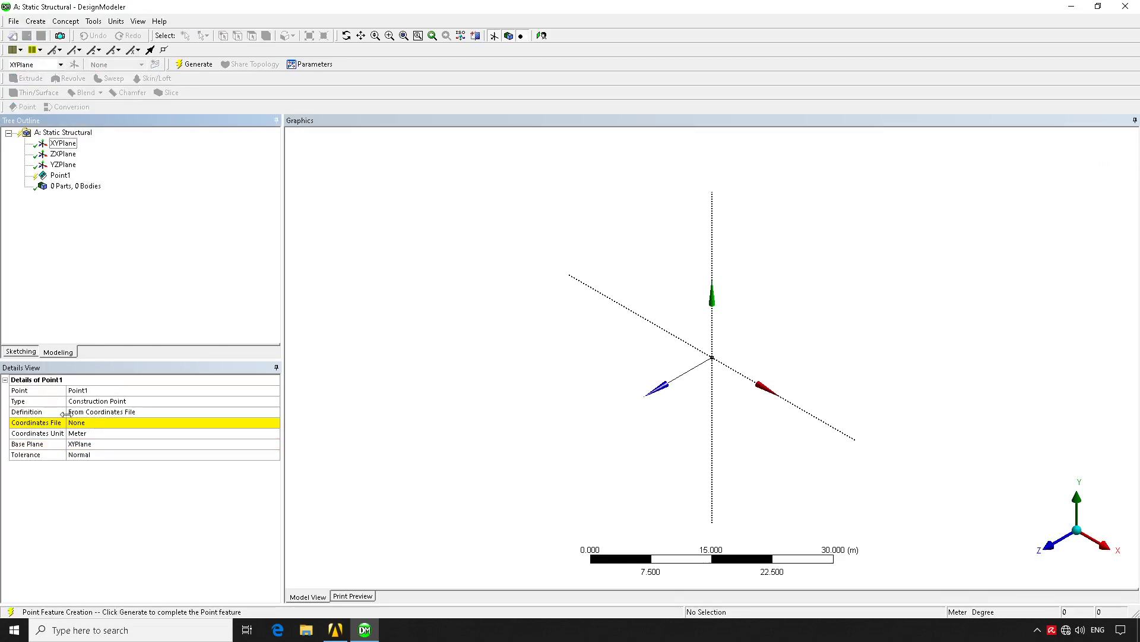
pyautogui.click(184, 412)
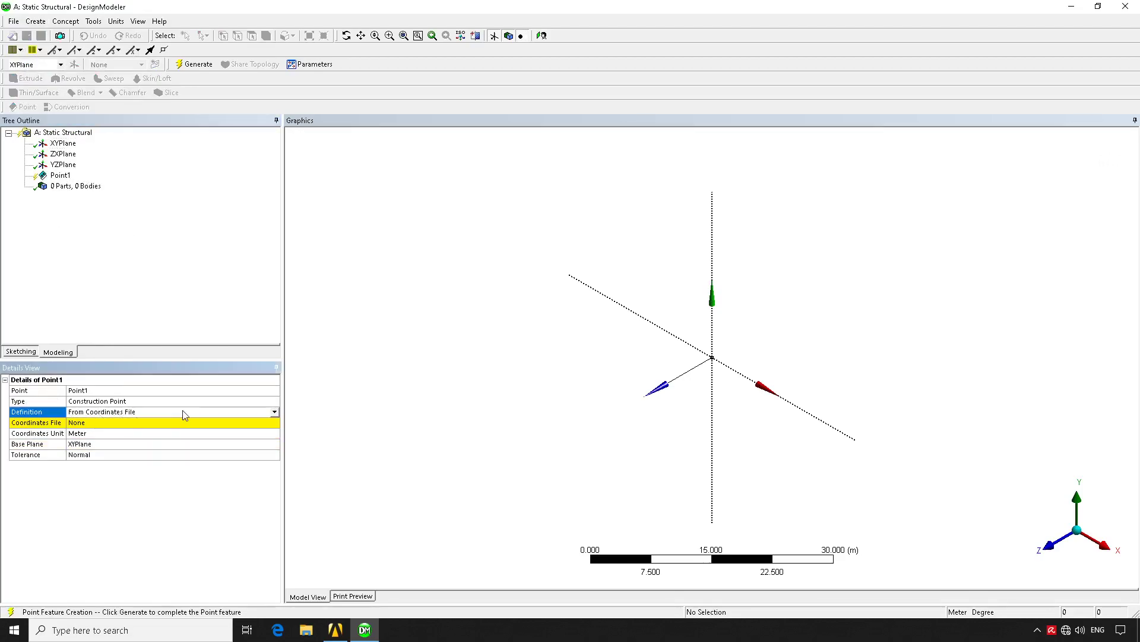
pyautogui.click(275, 412)
pyautogui.click(102, 454)
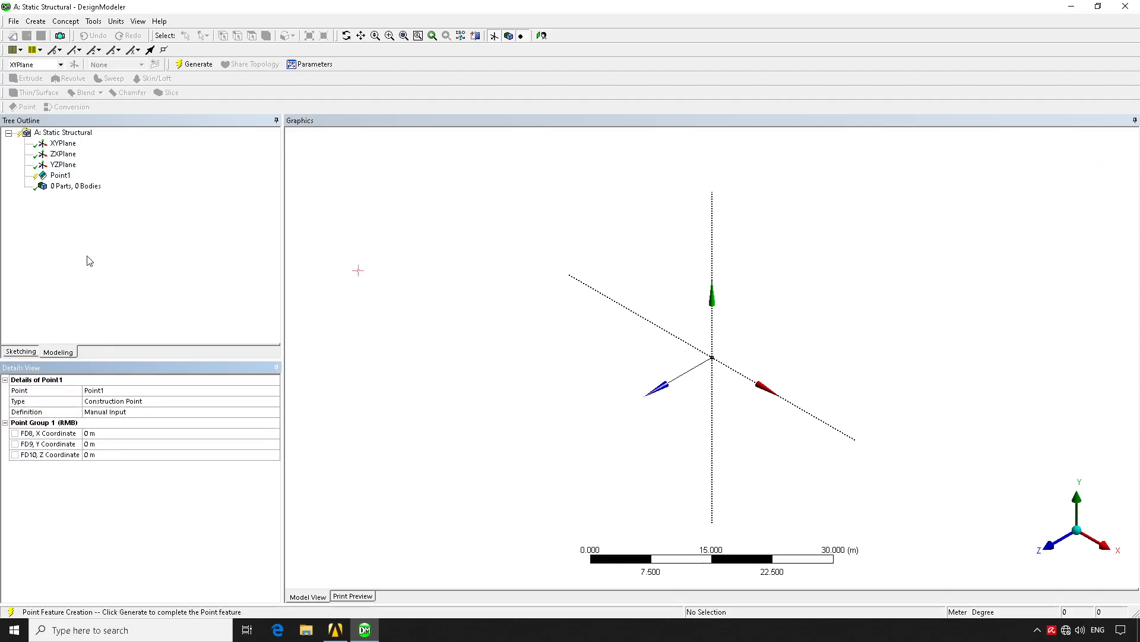
# Generate Point1 at the origin (0, 0, 0 m)
pyautogui.click(61, 177)
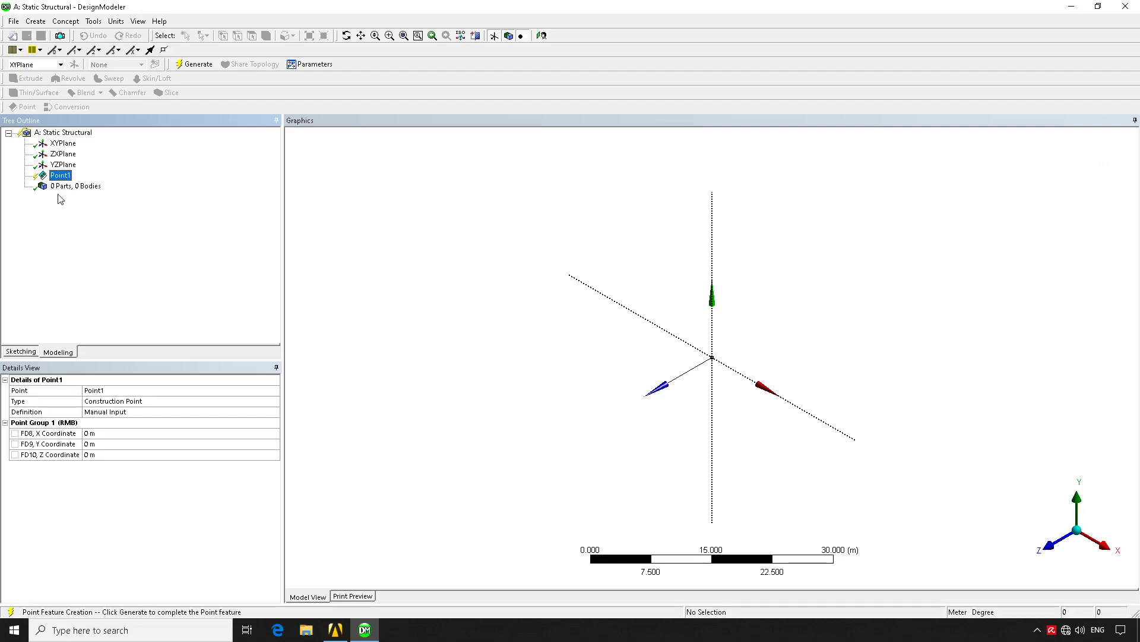
pyautogui.click(190, 66)
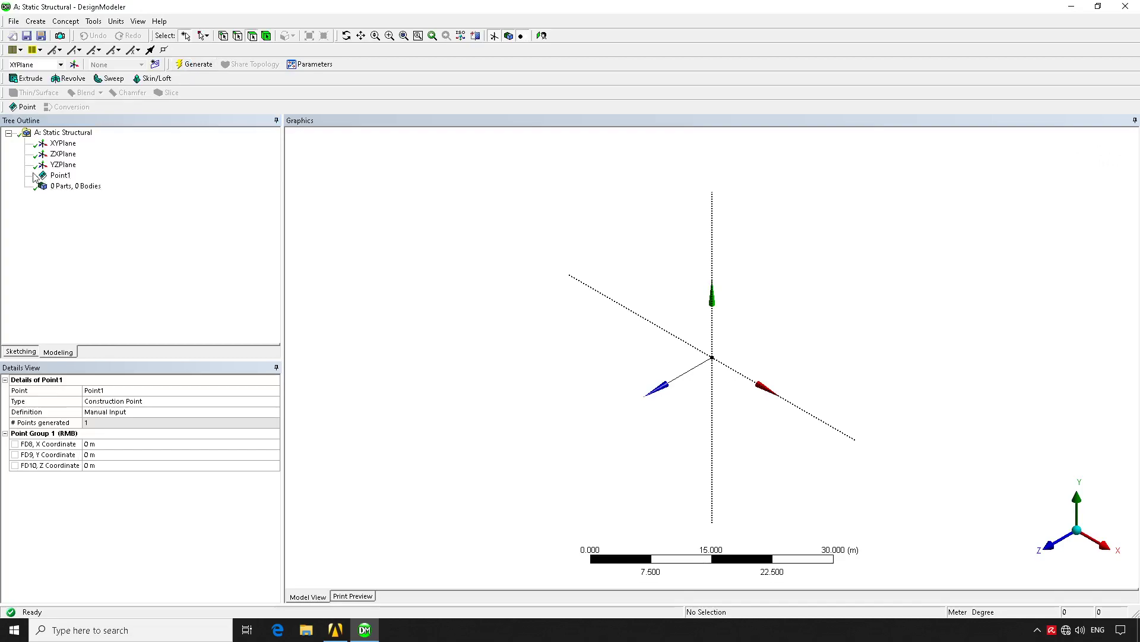
pyautogui.click(54, 177)
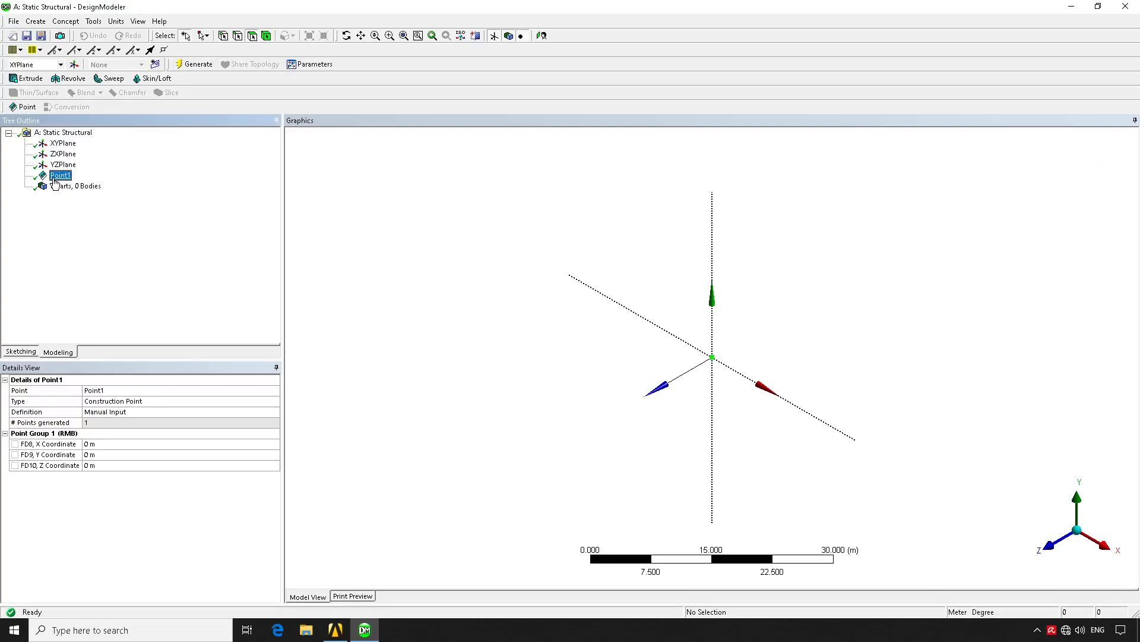
pyautogui.click(755, 389)
# Create and generate Point2 by manual input with X Coordinate 1 m
pyautogui.click(36, 22)
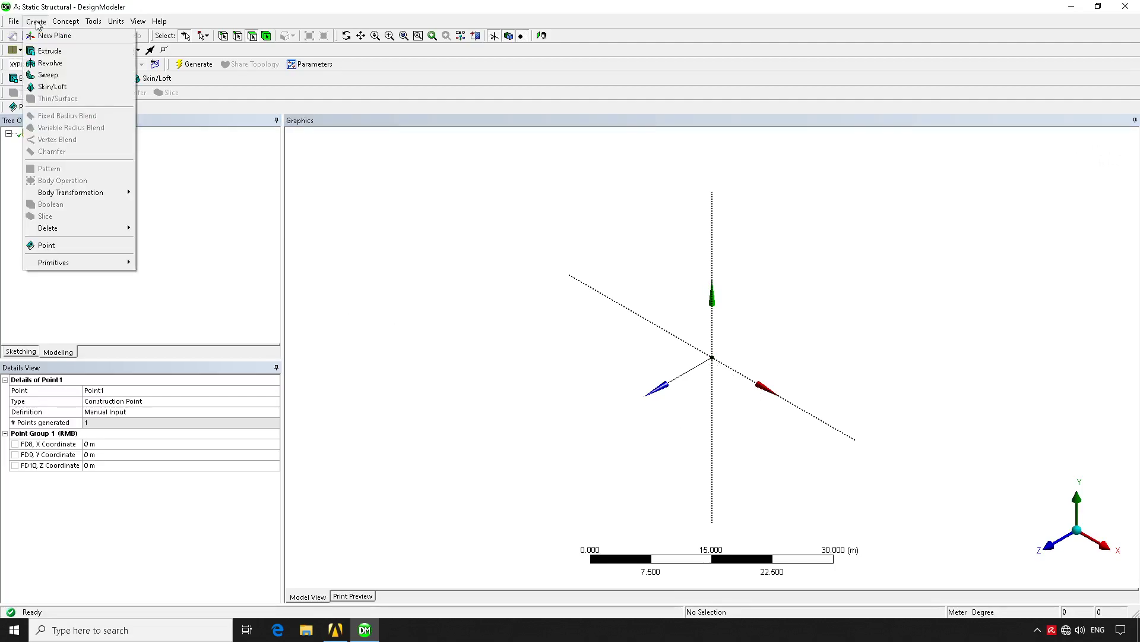
pyautogui.click(84, 245)
pyautogui.doubleClick(142, 412)
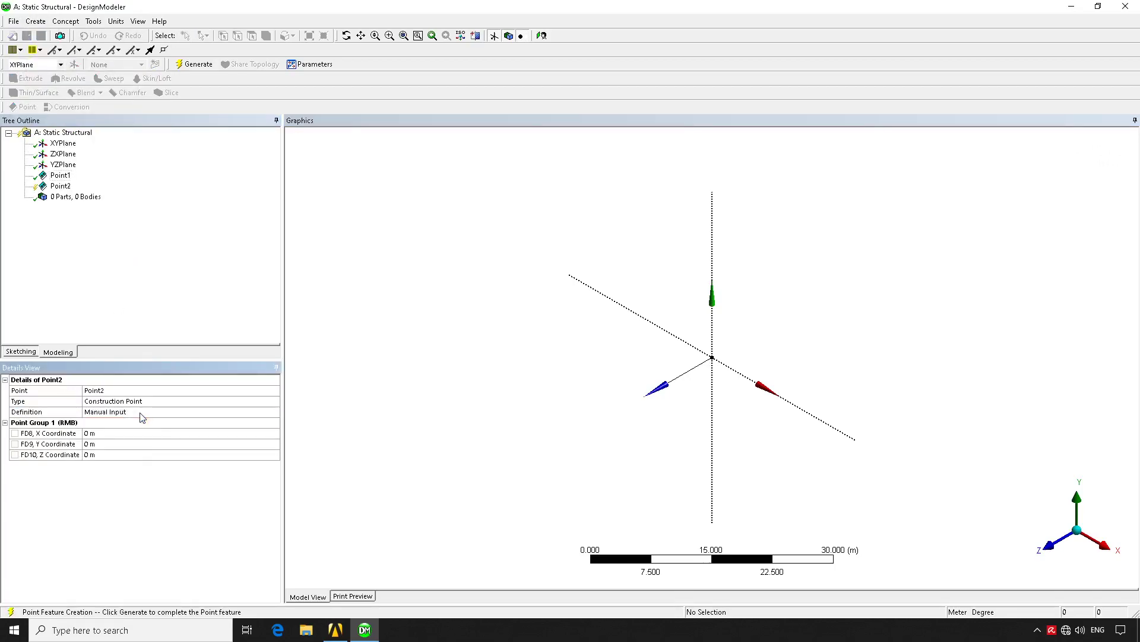
pyautogui.click(106, 435)
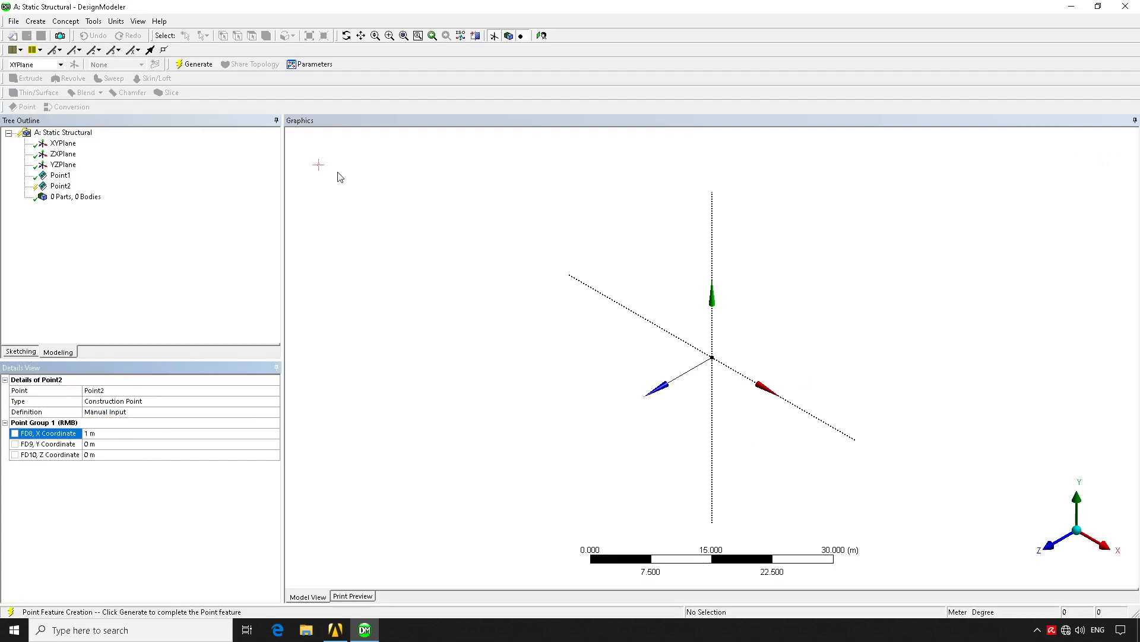
pyautogui.click(195, 64)
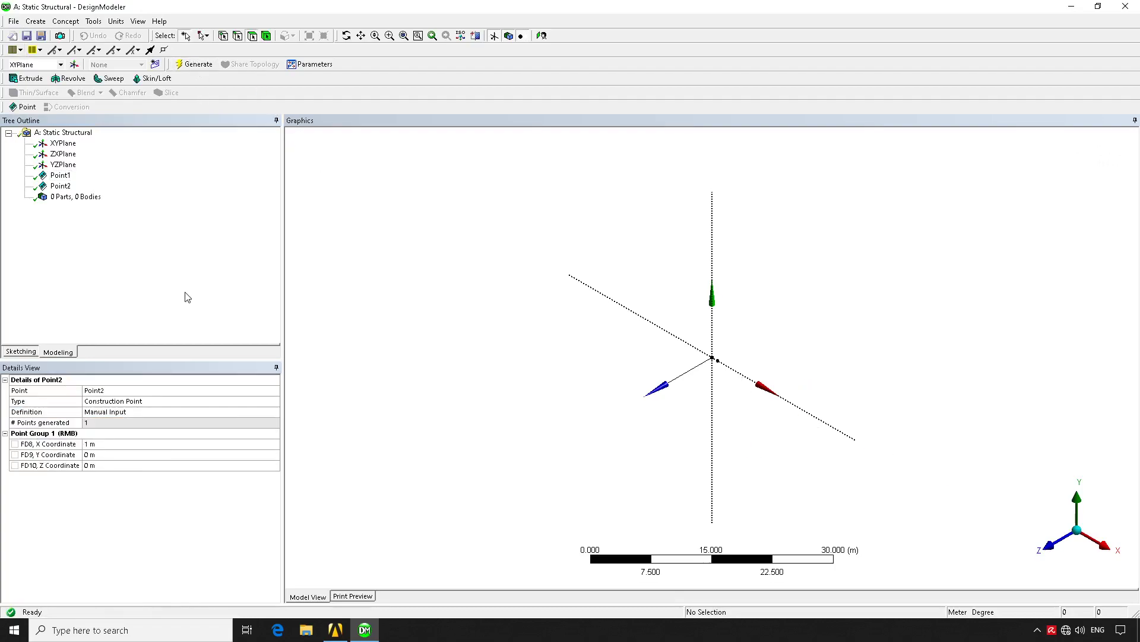
pyautogui.scroll(6, 731, 326)
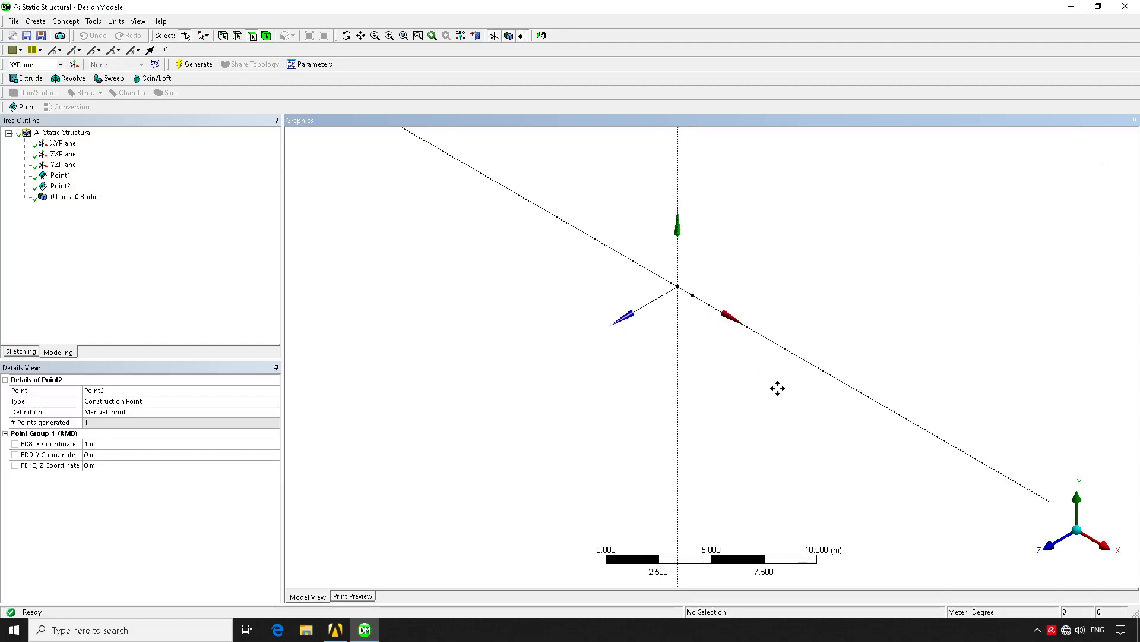
pyautogui.scroll(3, 766, 361)
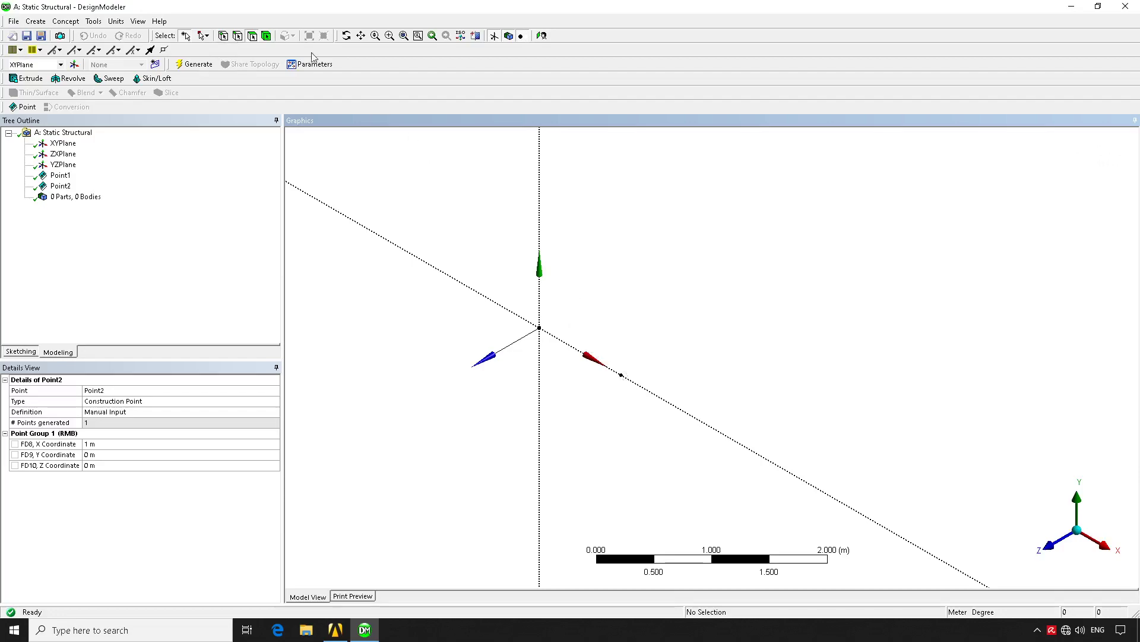
# Select the points at (1, 0, 0) and at the origin in the model view
pyautogui.click(224, 36)
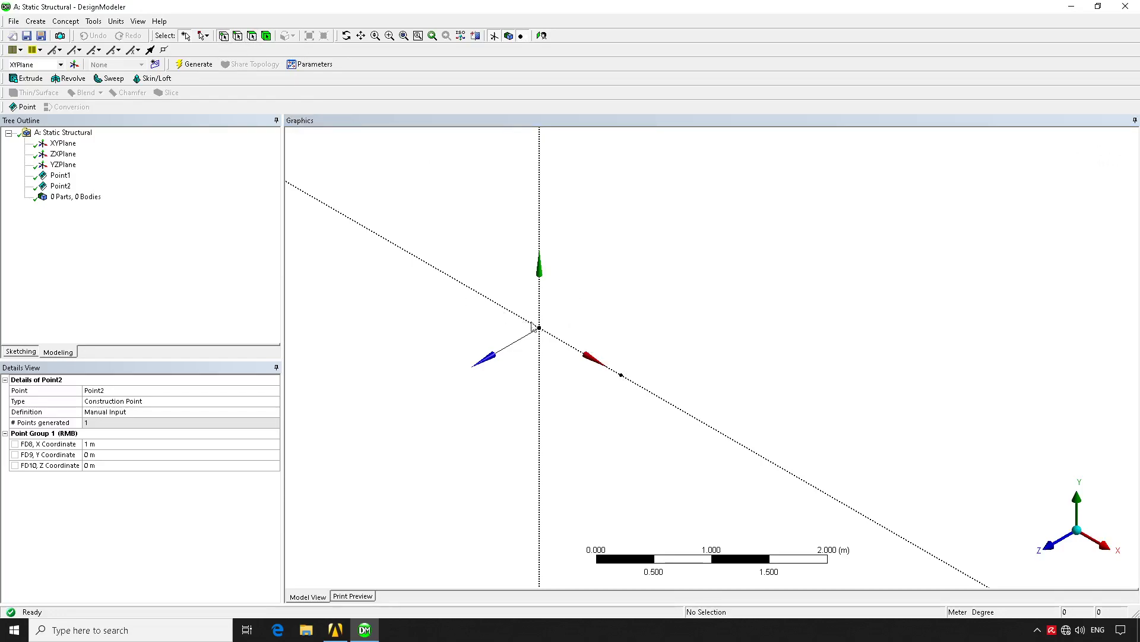
pyautogui.click(621, 375)
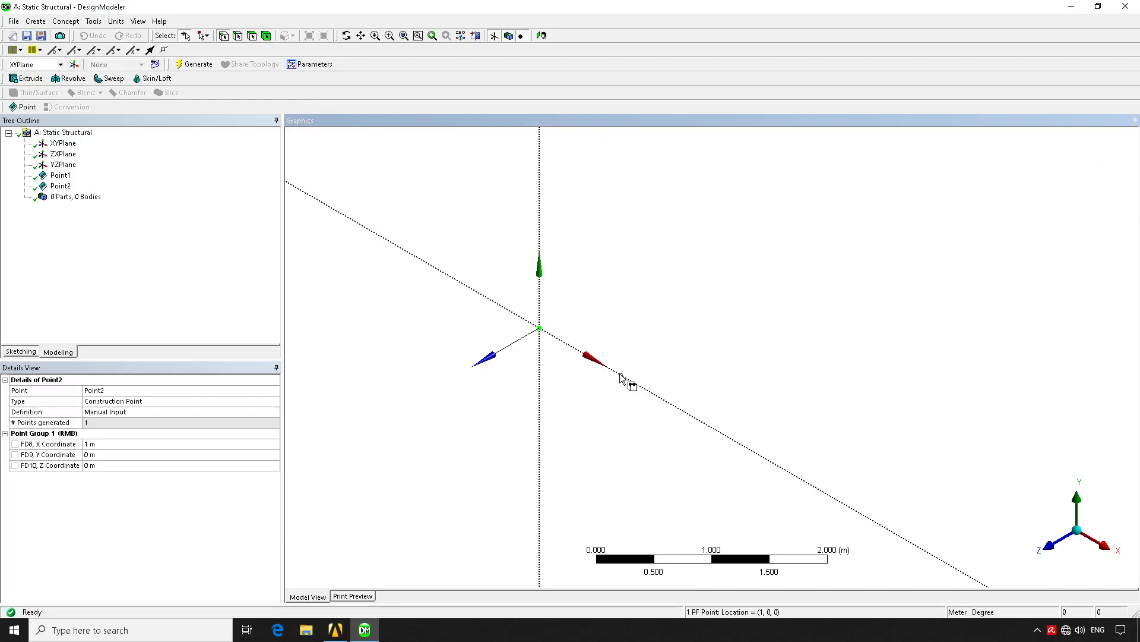
pyautogui.click(532, 328)
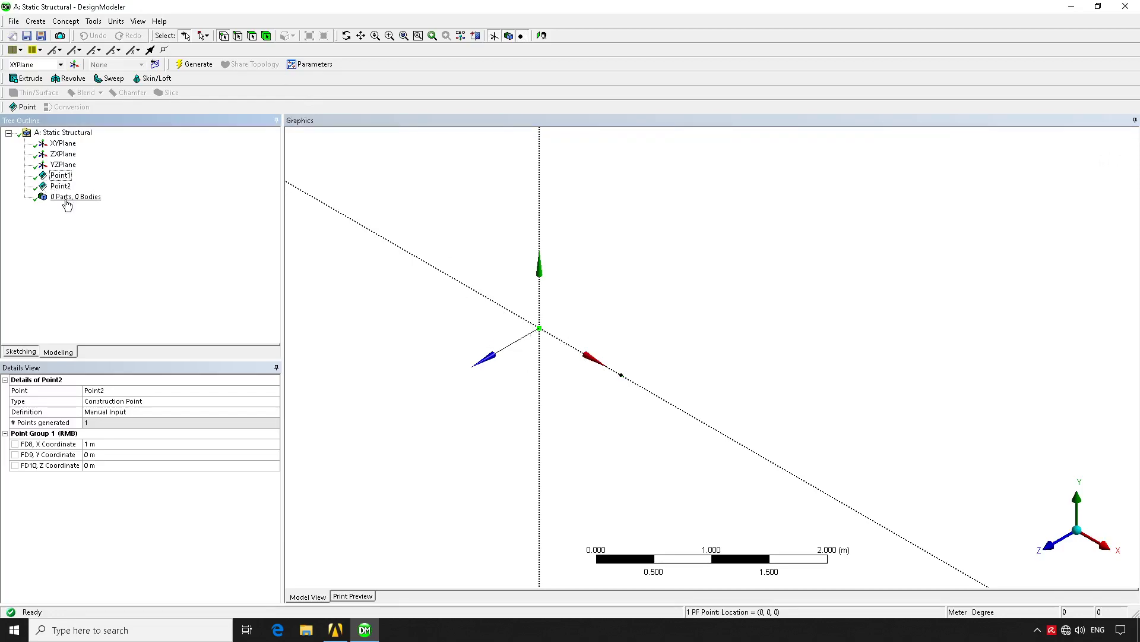
pyautogui.click(71, 21)
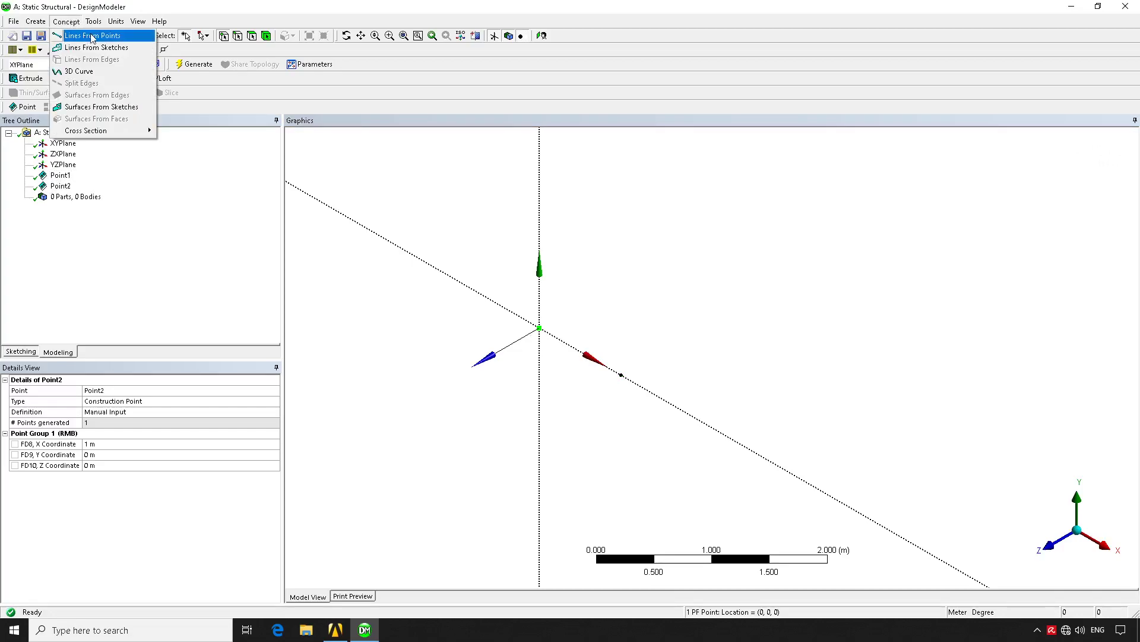
# Define a line from the origin point to the 1 m point
pyautogui.click(92, 36)
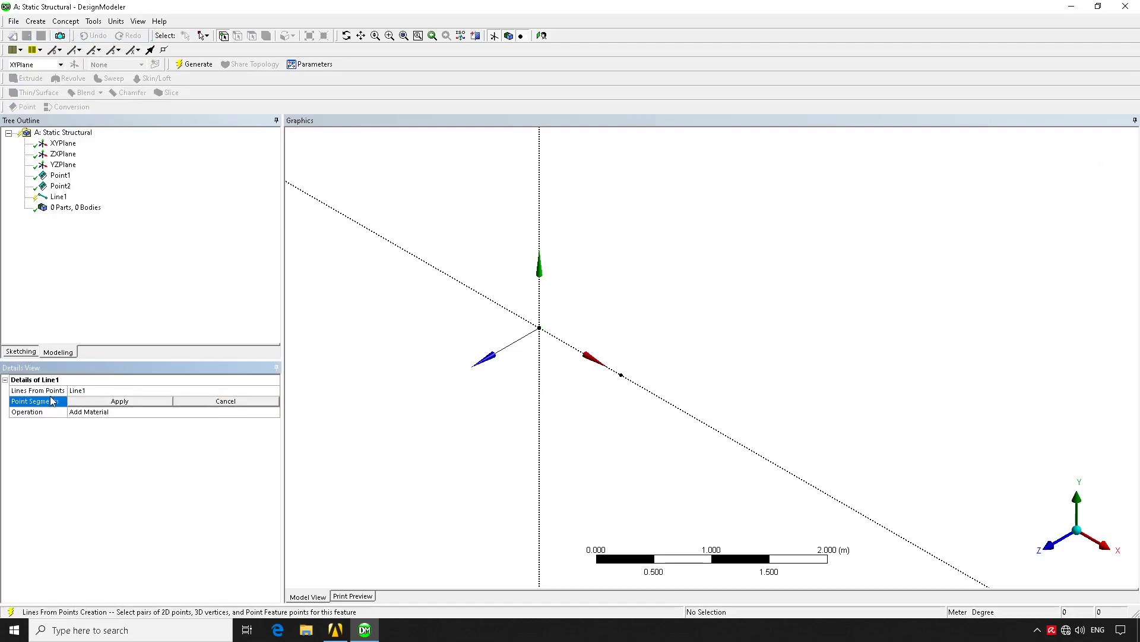
pyautogui.click(539, 327)
pyautogui.keyDown('ctrl'); pyautogui.click(622, 375); pyautogui.keyUp('ctrl')
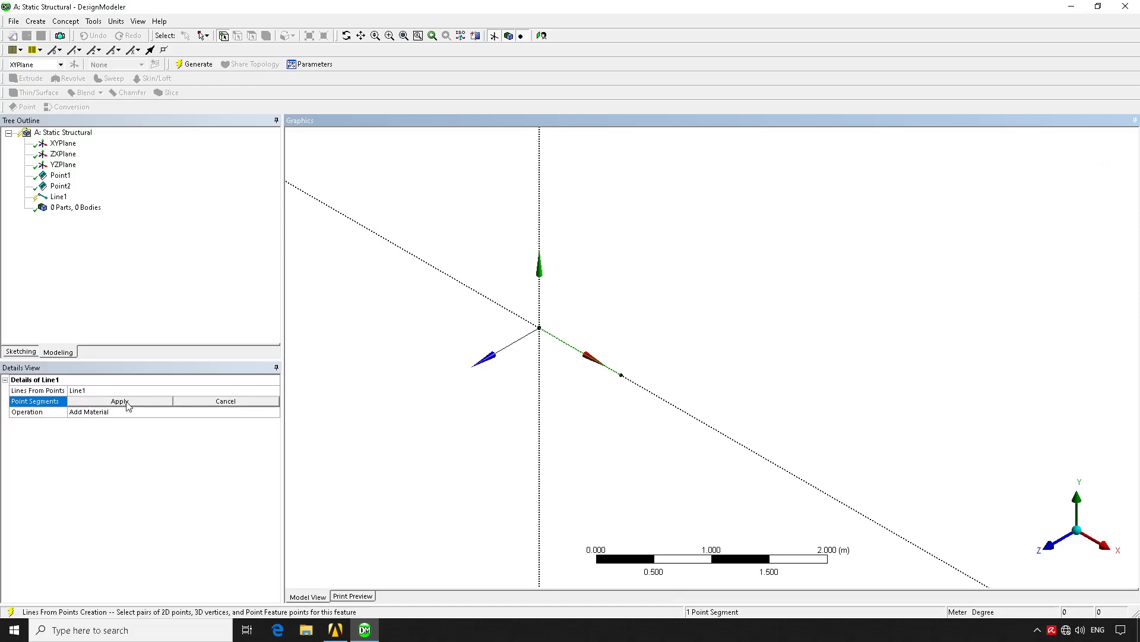
pyautogui.keyDown('ctrl'); pyautogui.moveTo(622, 387); pyautogui.dragTo(728, 387, button='middle'); pyautogui.keyUp('ctrl')
pyautogui.scroll(3, 757, 285)
pyautogui.scroll(1, 728, 386)
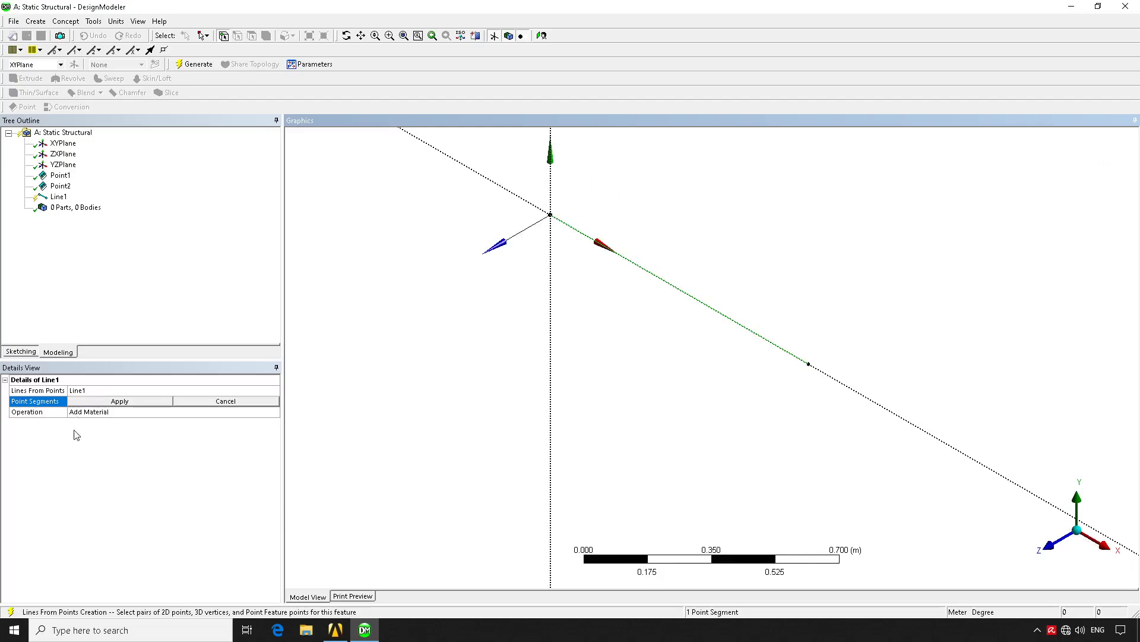
pyautogui.click(110, 402)
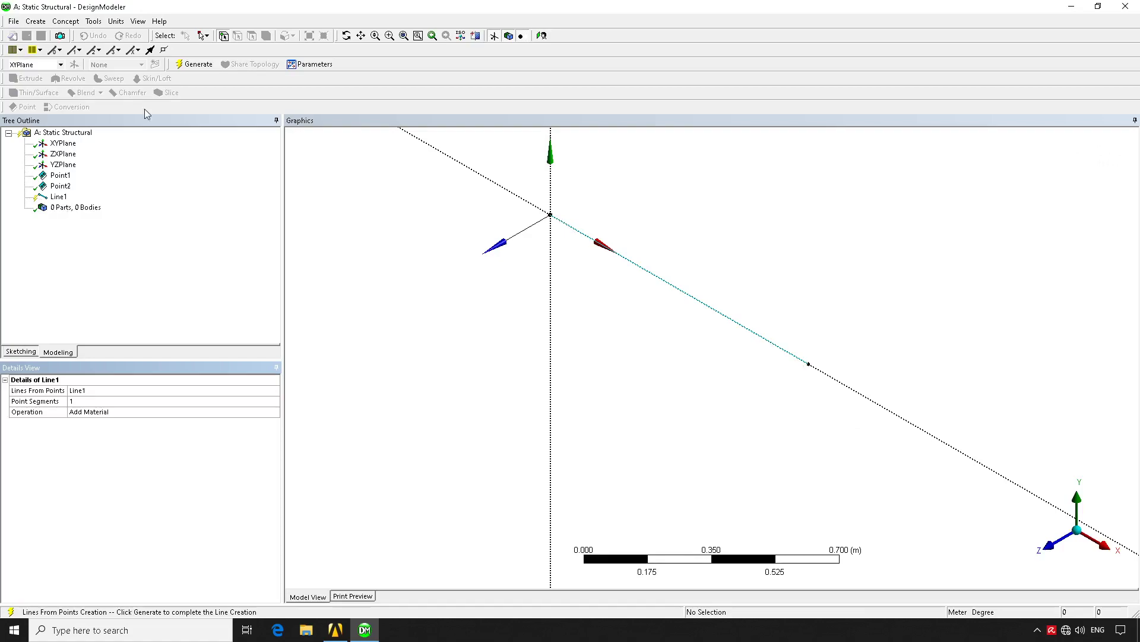
# Generate Line1 and select the resulting Line Body under 1 Part, 1 Body
pyautogui.click(195, 65)
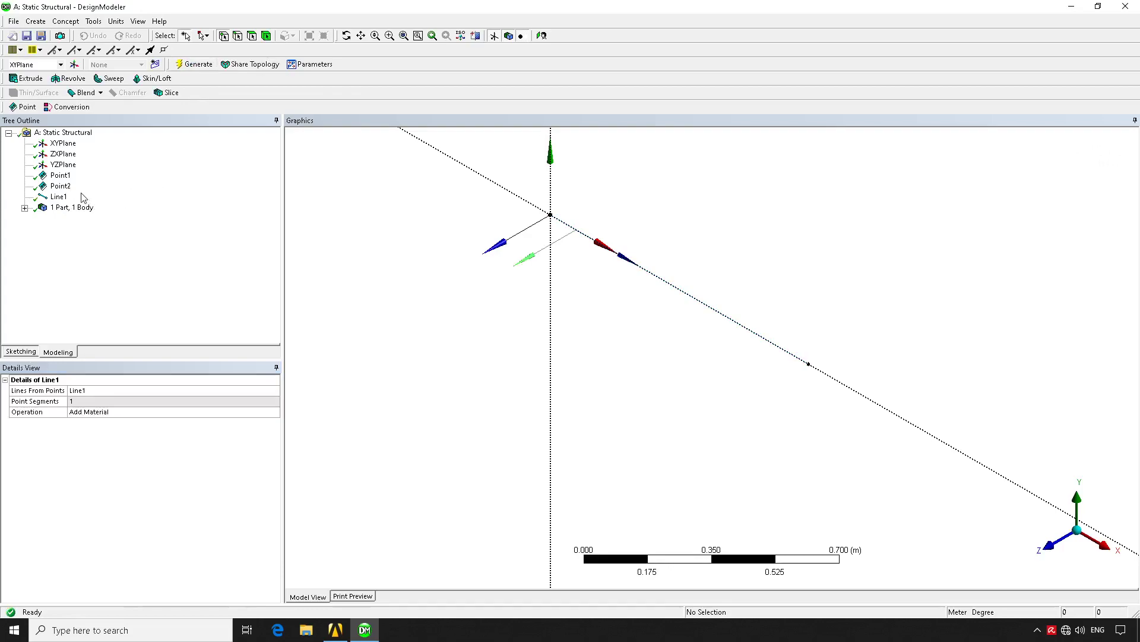
pyautogui.click(58, 197)
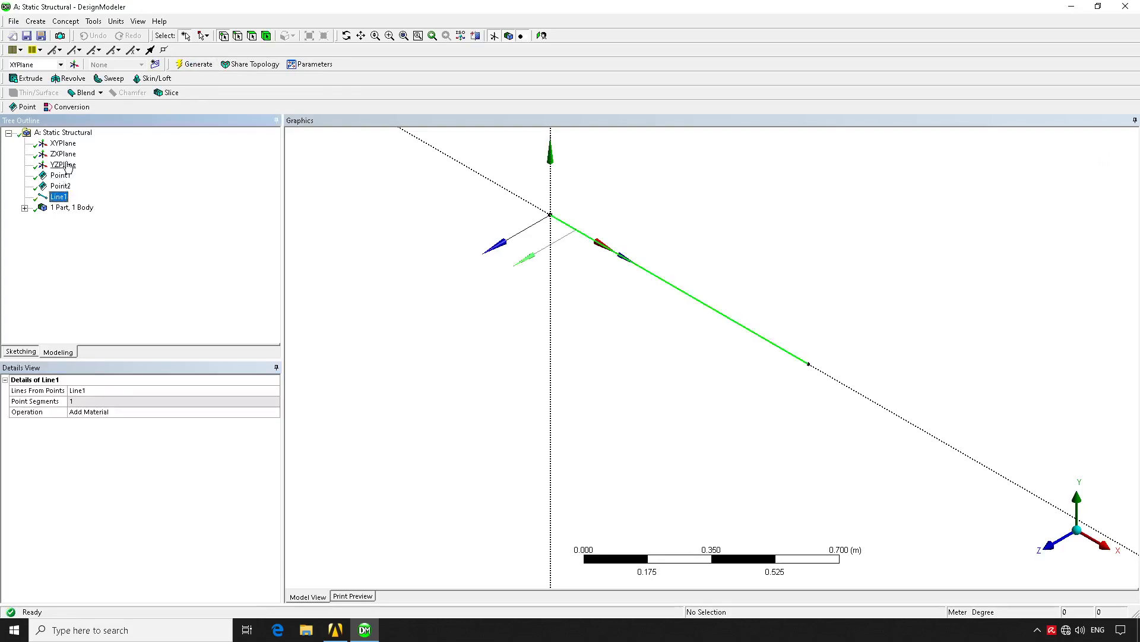
pyautogui.click(25, 208)
pyautogui.click(83, 219)
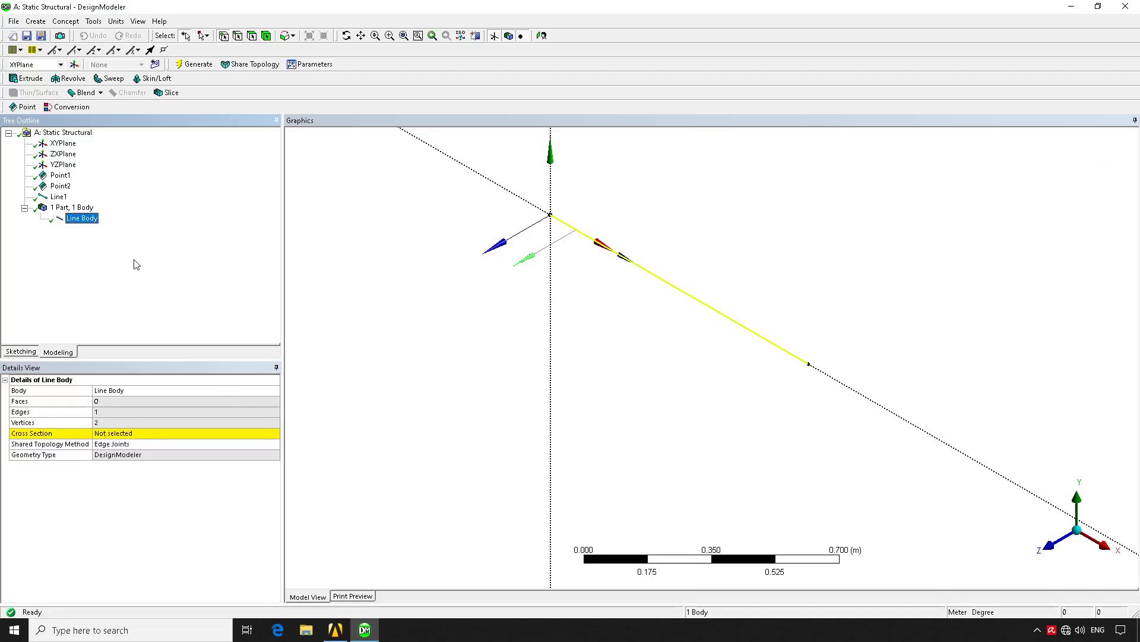
# Create the RectTube1 rectangular tube section (0.1 m × 0.1 m, 0.01 m walls) and reselect the line body
pyautogui.click(79, 25)
pyautogui.moveTo(125, 133)
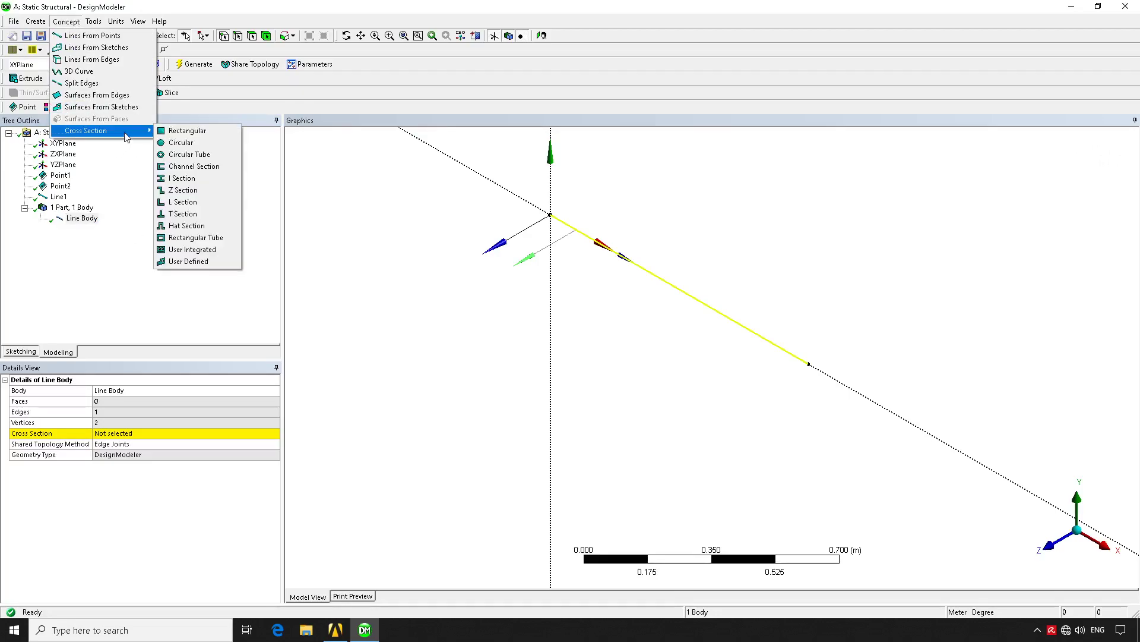
pyautogui.click(206, 243)
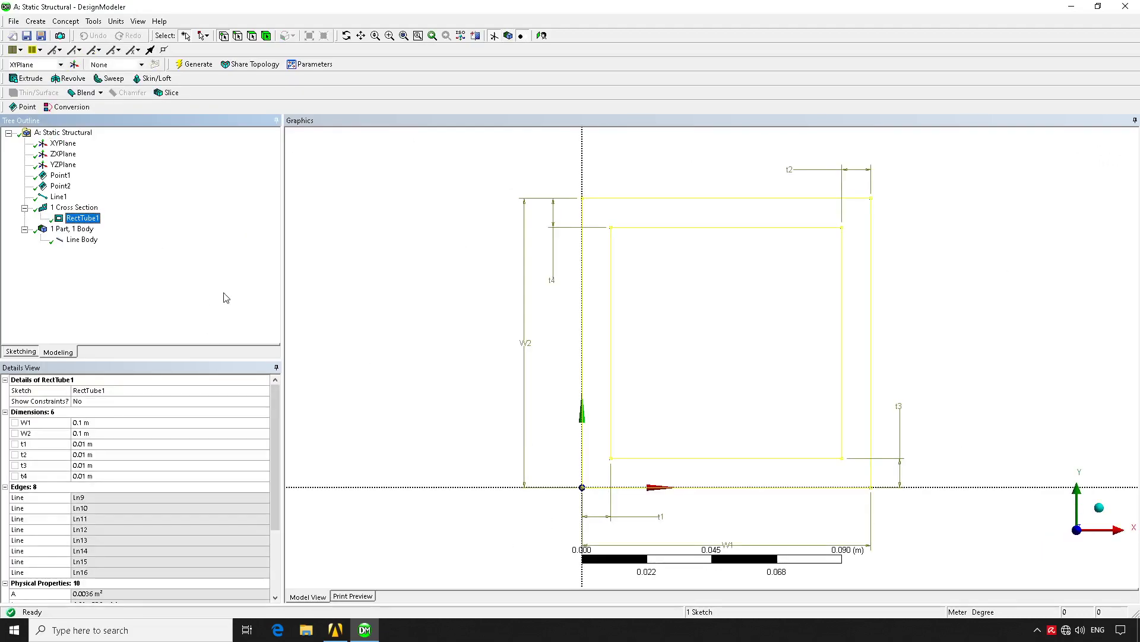
pyautogui.click(369, 300)
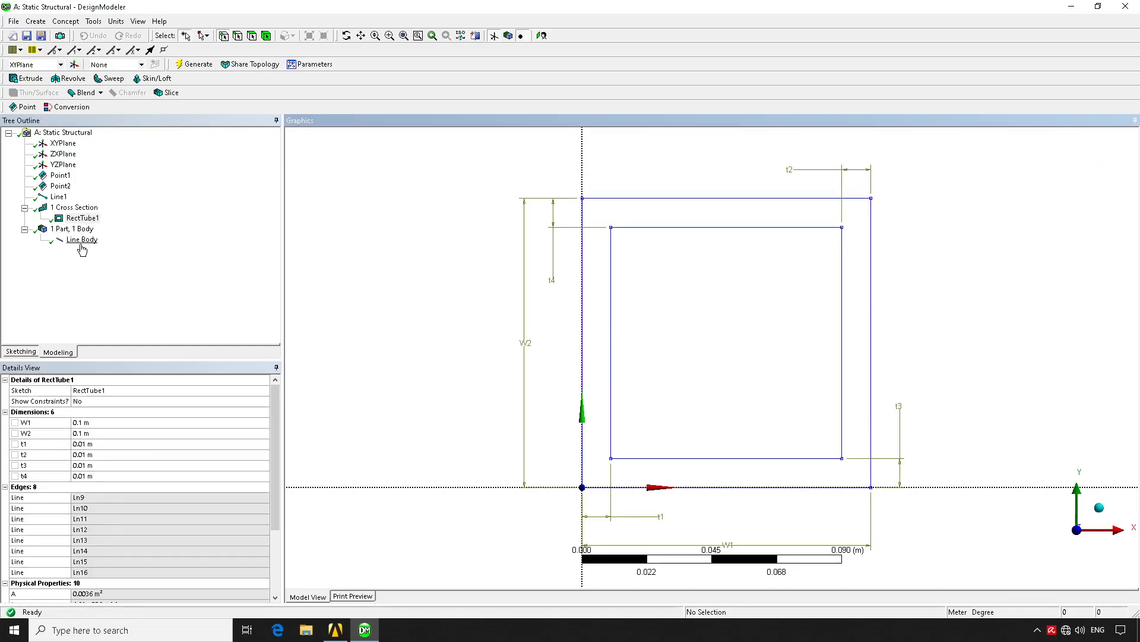
pyautogui.click(78, 240)
pyautogui.click(164, 434)
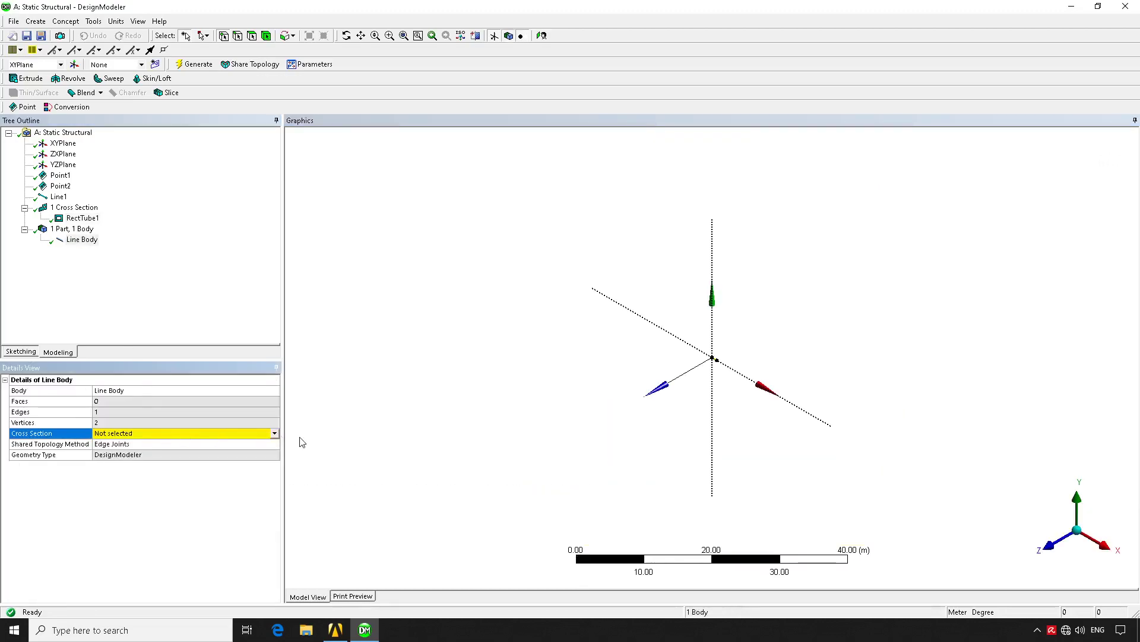
# Assign RectTube1 as the line body's cross section and return to Workbench
pyautogui.click(274, 434)
pyautogui.click(165, 450)
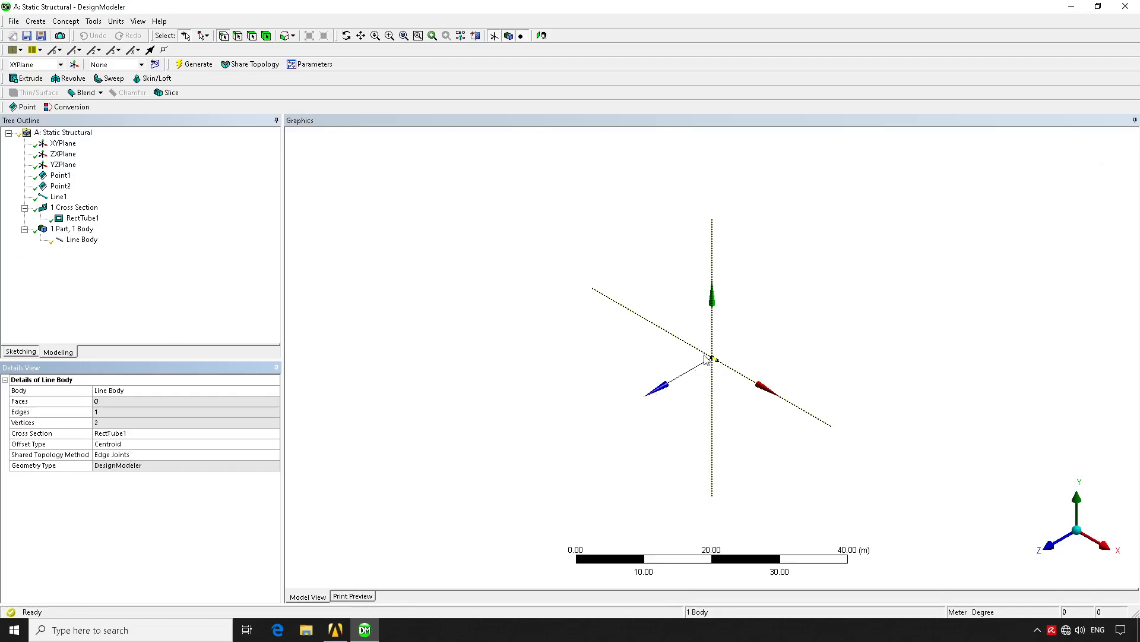
pyautogui.scroll(6, 695, 362)
pyautogui.scroll(8, 732, 341)
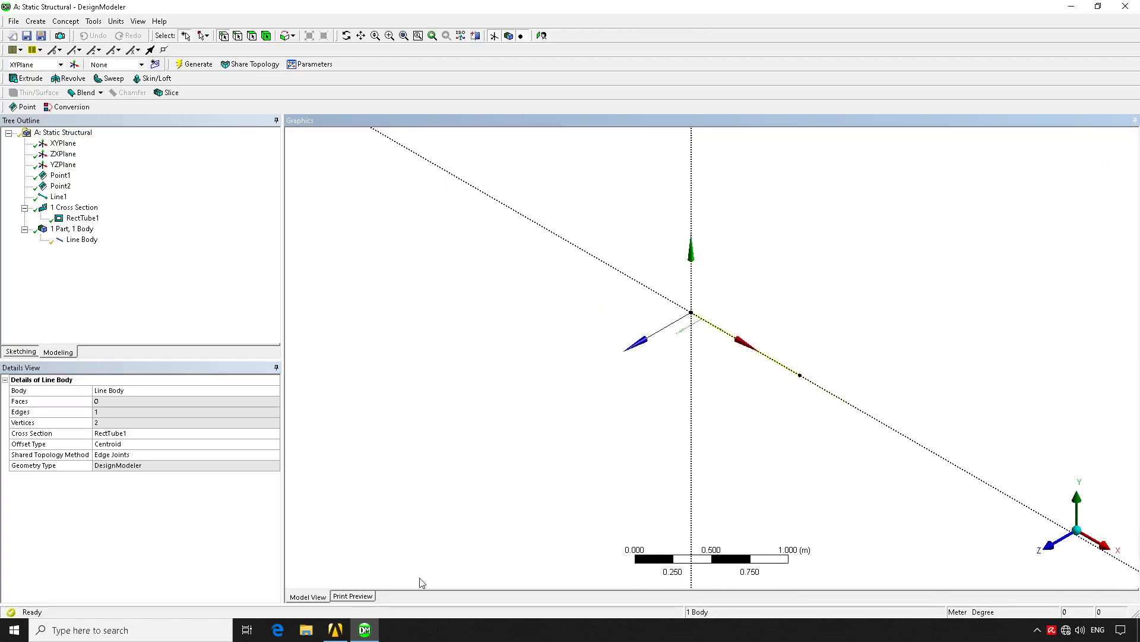
pyautogui.click(357, 632)
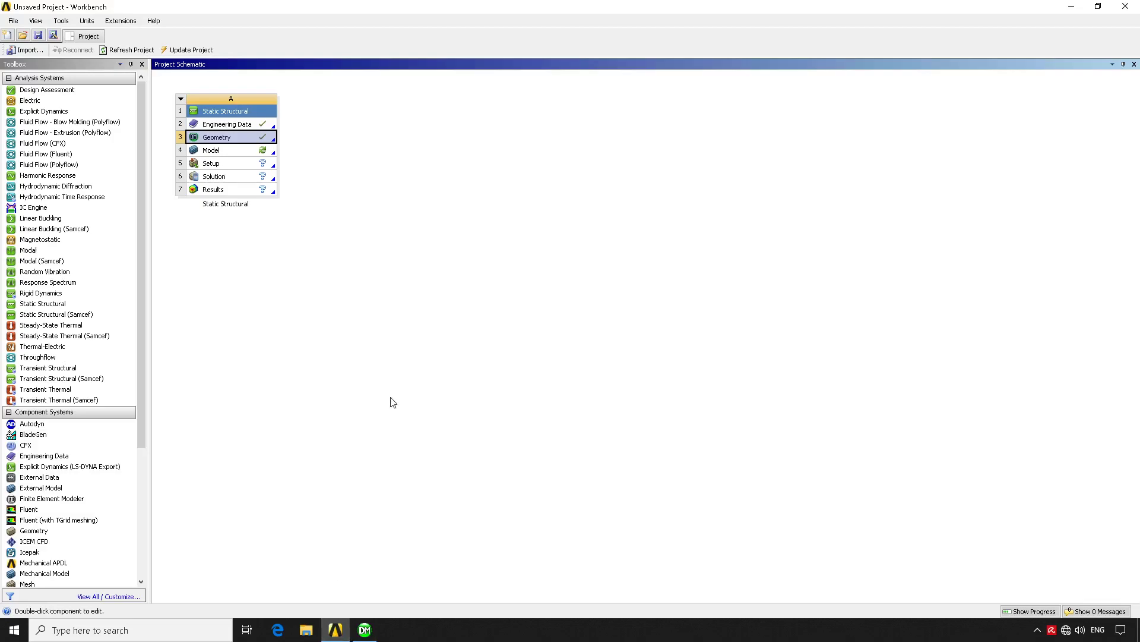
# Launch Mechanical from the Static Structural system's Model cell
pyautogui.doubleClick(236, 155)
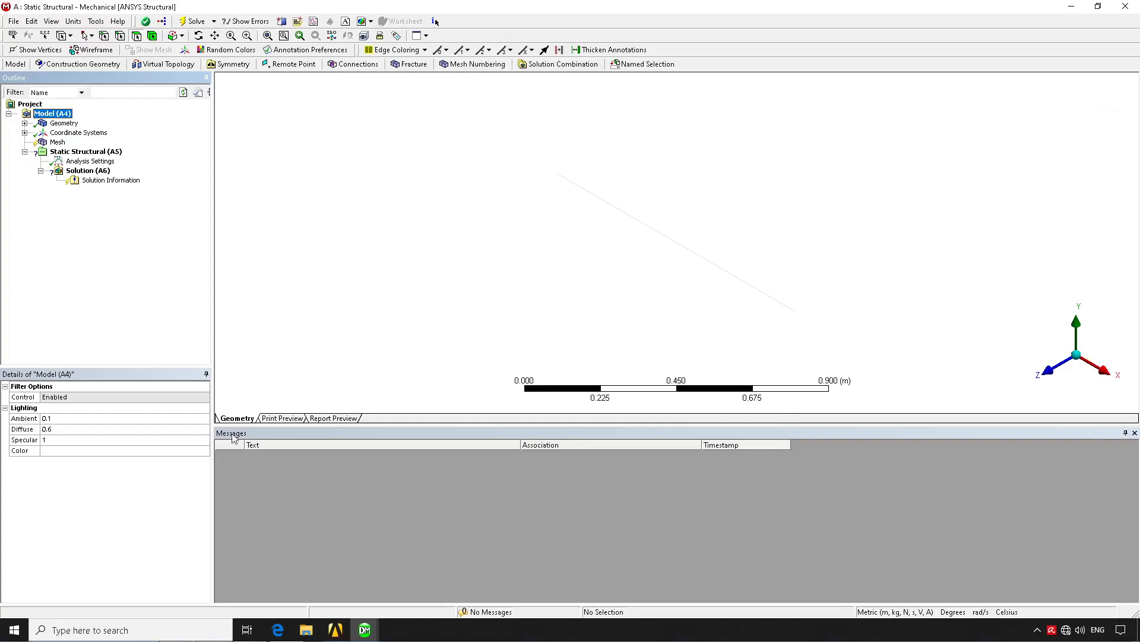
# Switch to the Mechanical window and select the beam's edge under Geometry
pyautogui.click(356, 631)
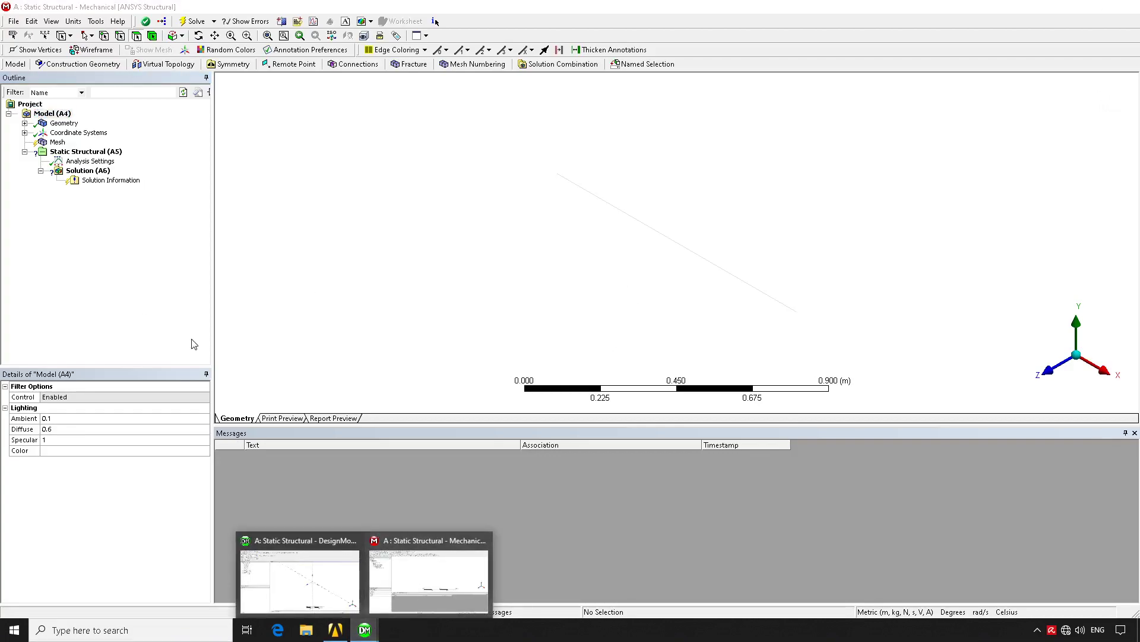
pyautogui.click(419, 590)
pyautogui.click(66, 124)
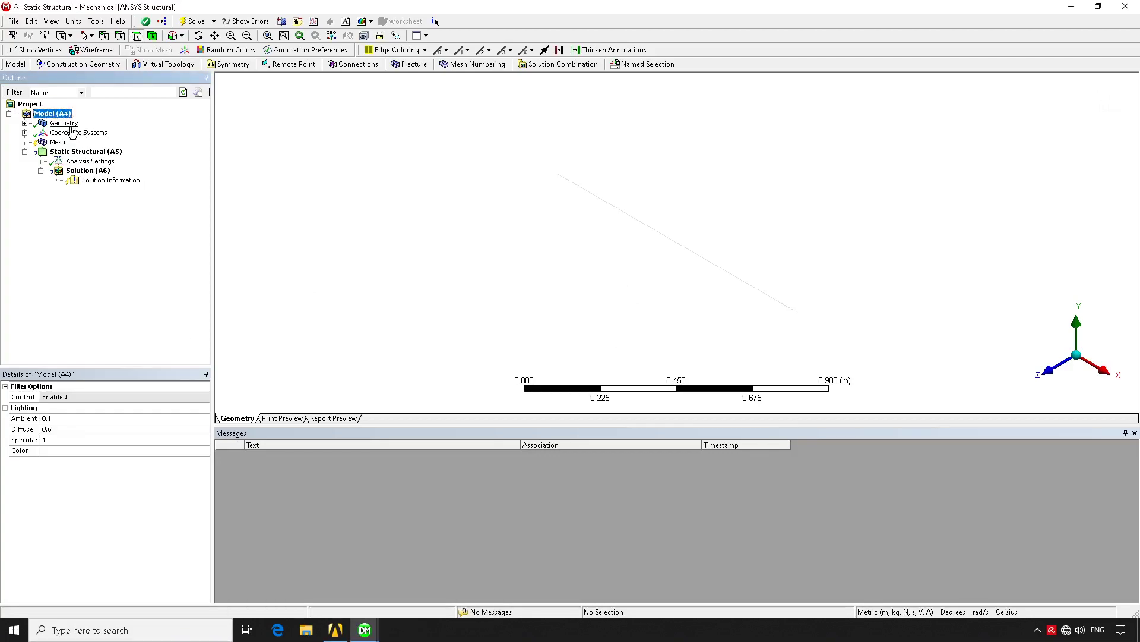
pyautogui.click(652, 225)
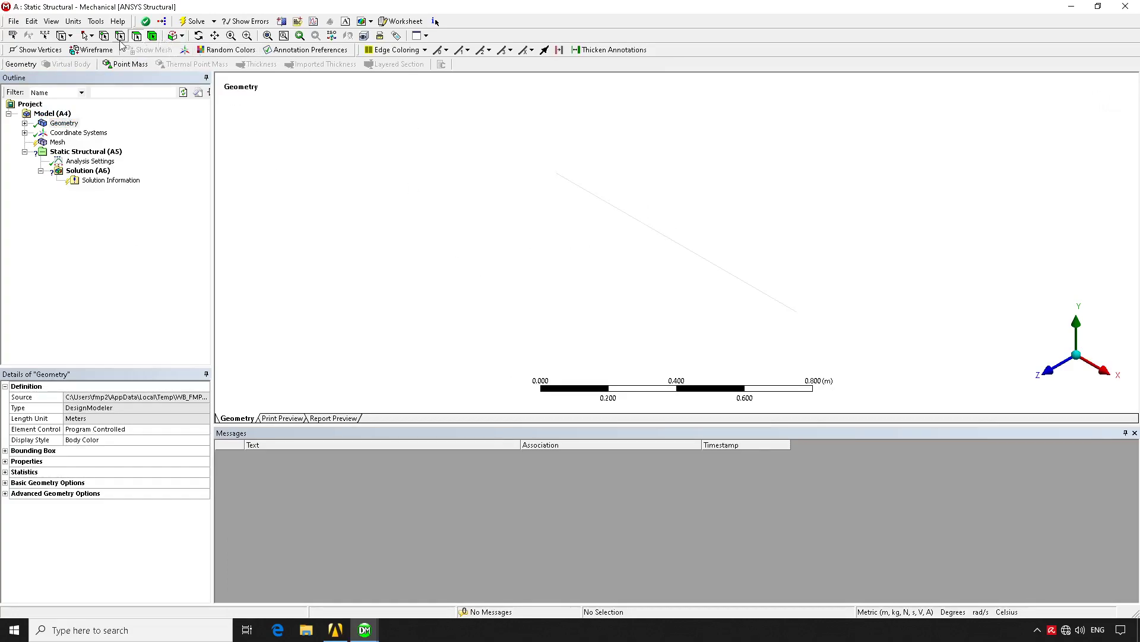
pyautogui.click(718, 267)
pyautogui.click(627, 269)
pyautogui.click(695, 257)
pyautogui.click(638, 271)
# Inspect the line body's details: Structural Steel material, 1 m length, RectTube1 section
pyautogui.click(24, 123)
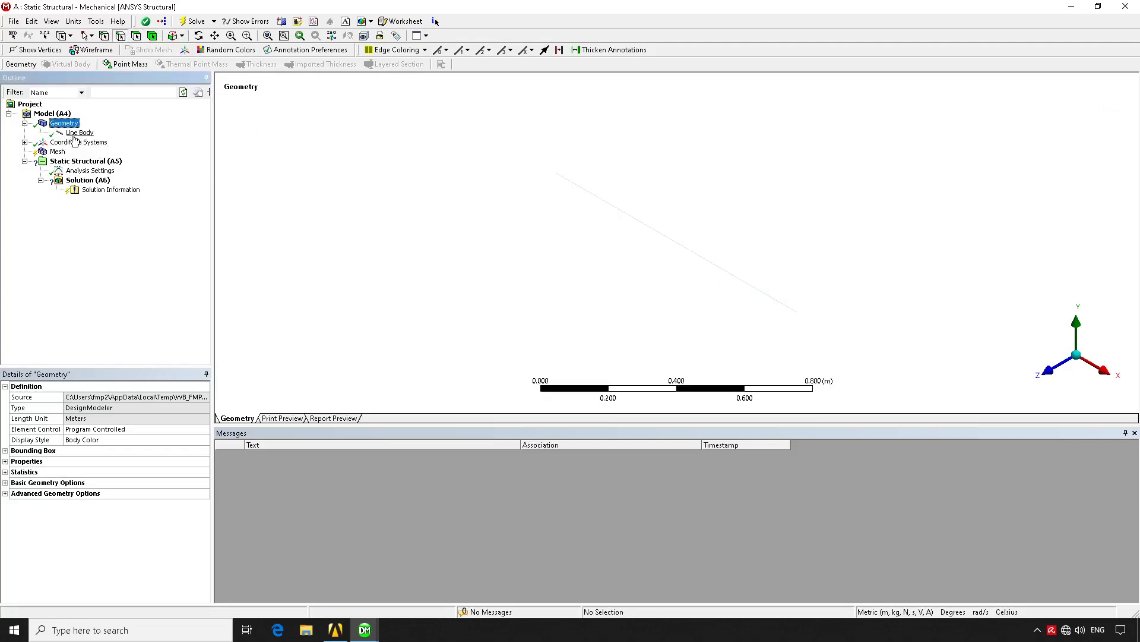
pyautogui.click(80, 133)
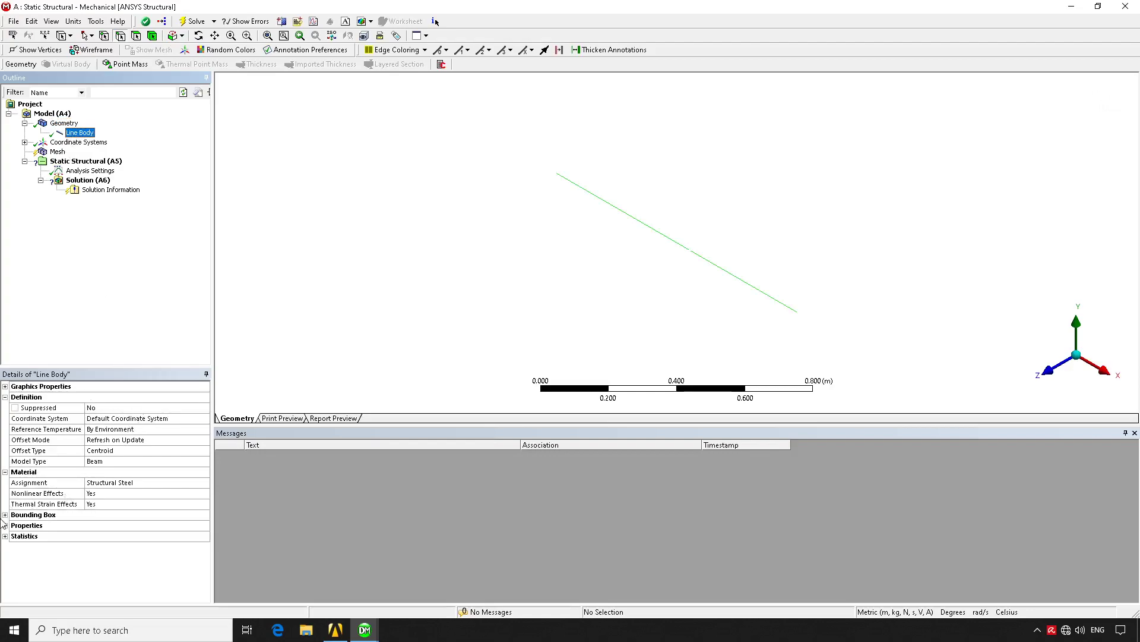
pyautogui.click(4, 515)
pyautogui.click(7, 558)
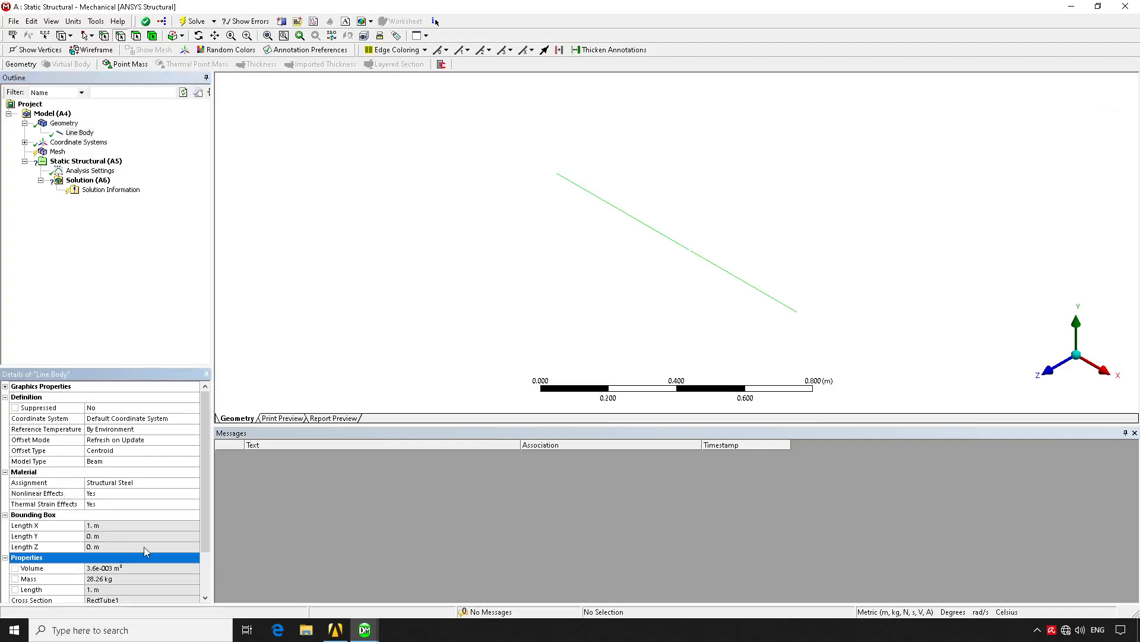
pyautogui.scroll(-2, 145, 551)
pyautogui.scroll(2, 140, 525)
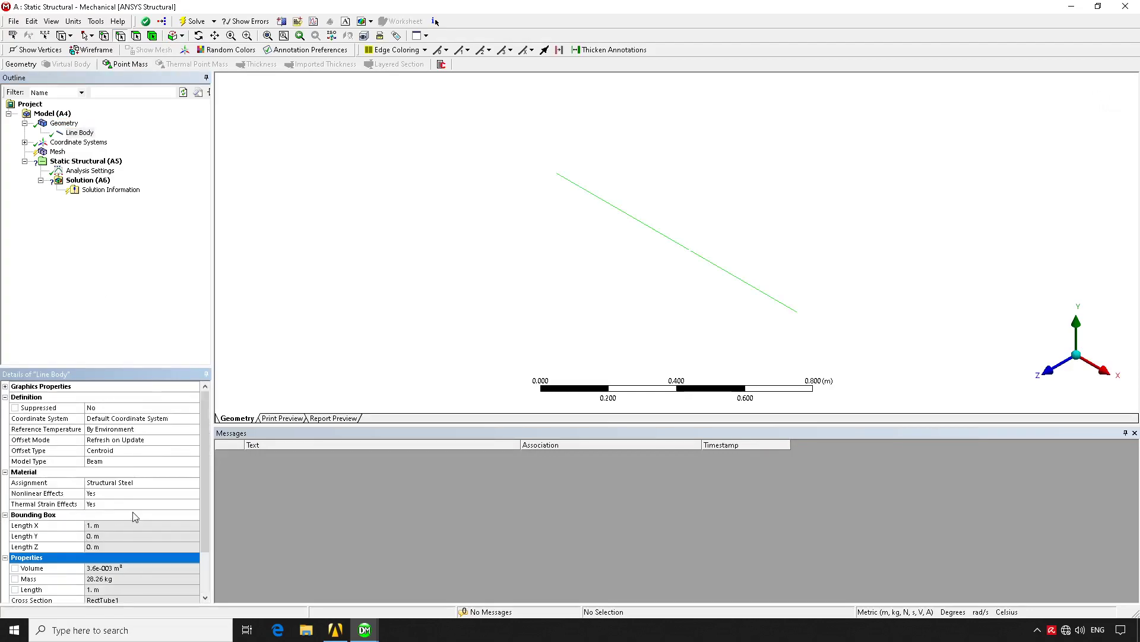
pyautogui.click(131, 482)
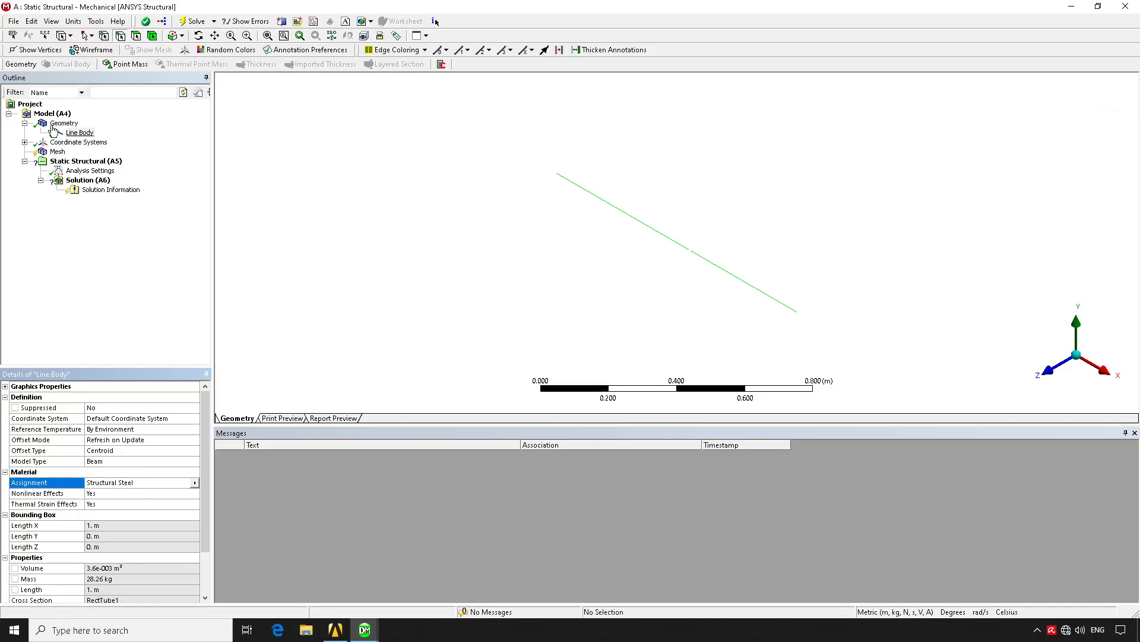
# Collapse the Geometry branch and select Mesh to view its default settings
pyautogui.click(25, 123)
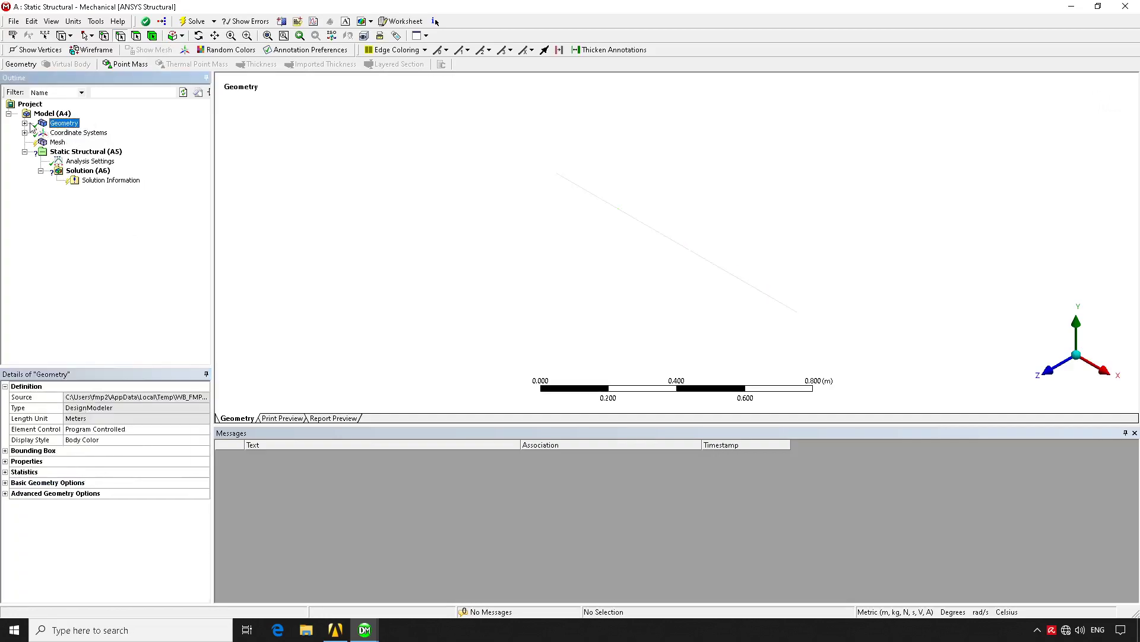
pyautogui.click(25, 123)
pyautogui.click(80, 132)
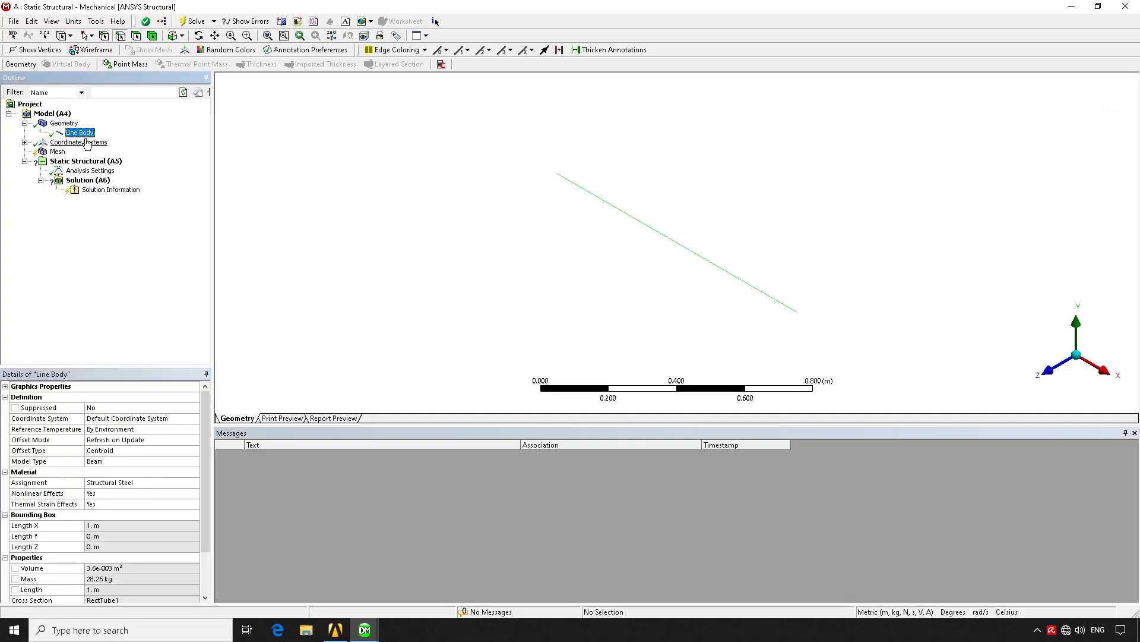
pyautogui.press('Left')
pyautogui.press('Left')
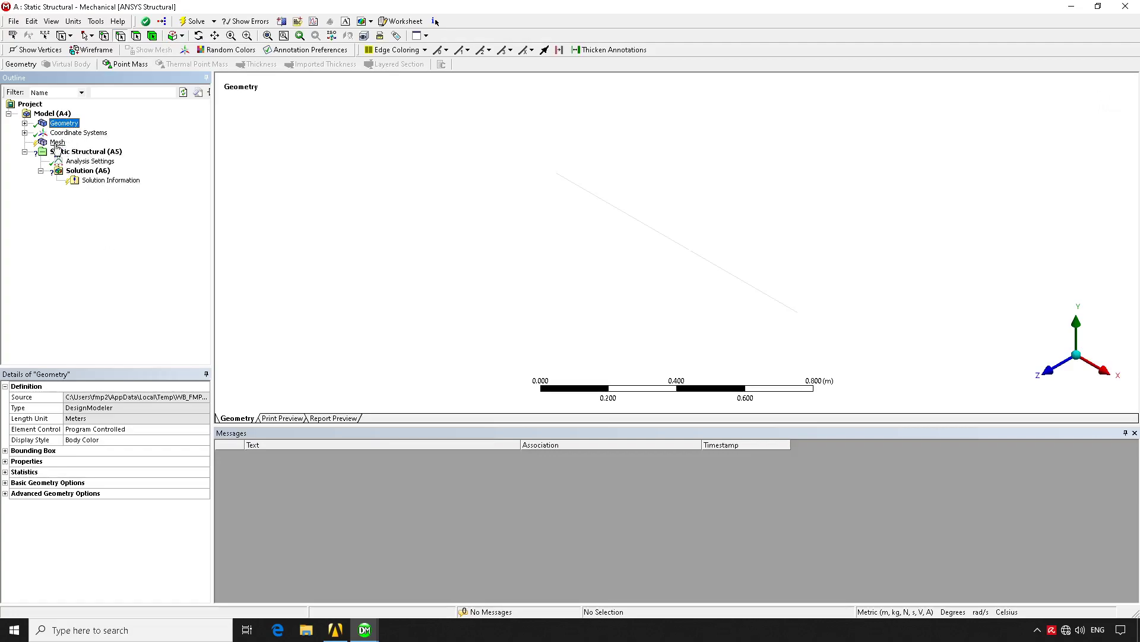
pyautogui.click(57, 144)
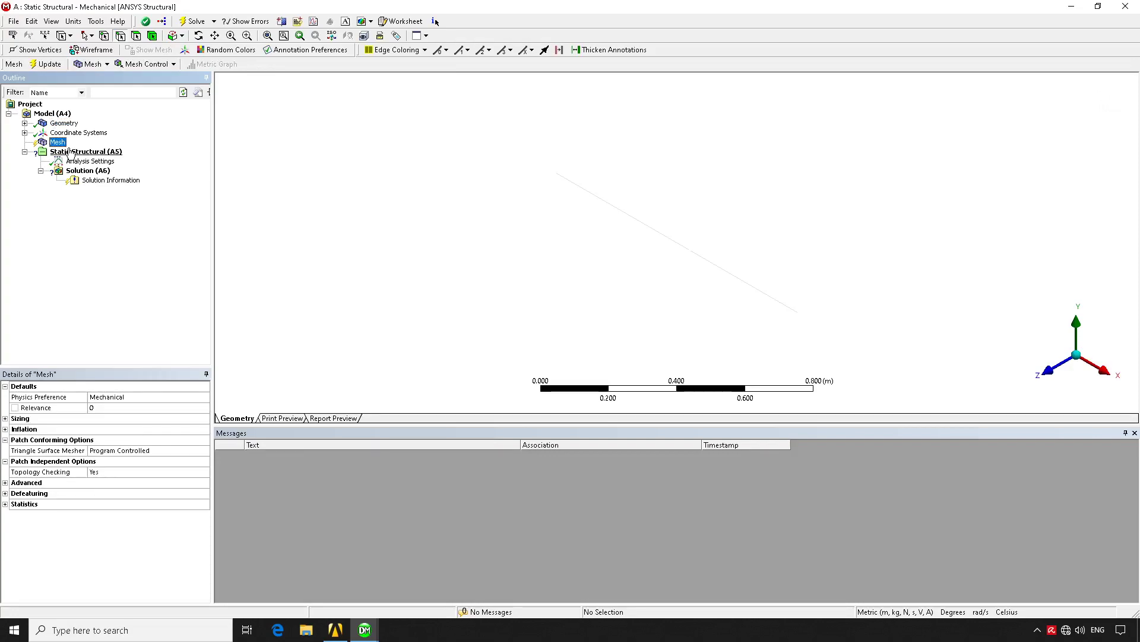
# Generate the mesh and zoom in on the resulting rectangular tube beam
pyautogui.rightClick(57, 144)
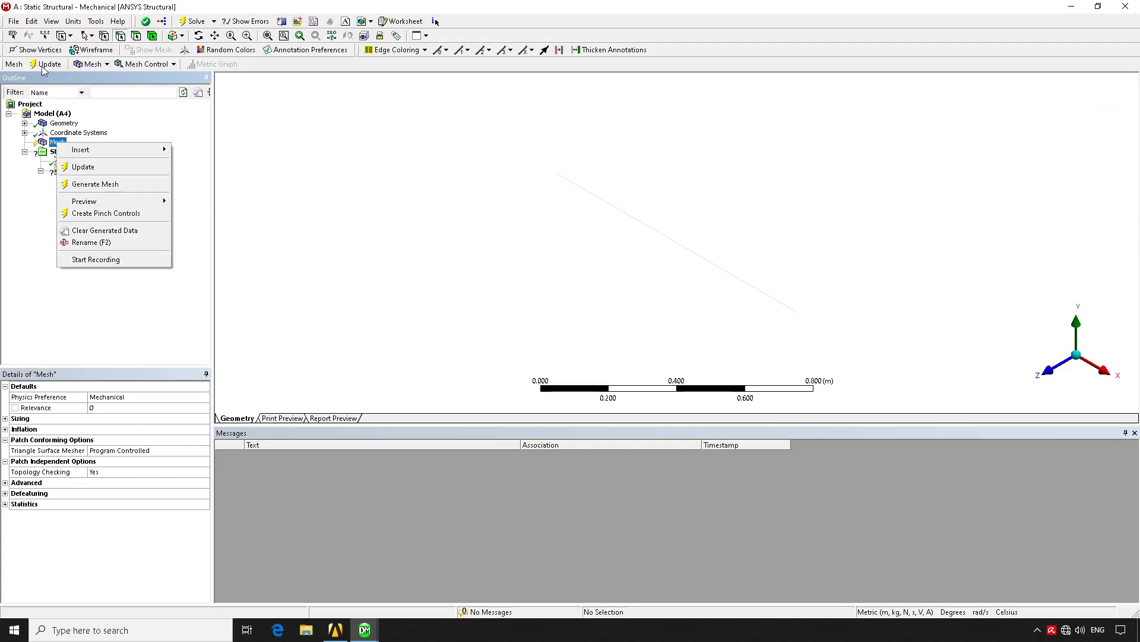
pyautogui.click(107, 188)
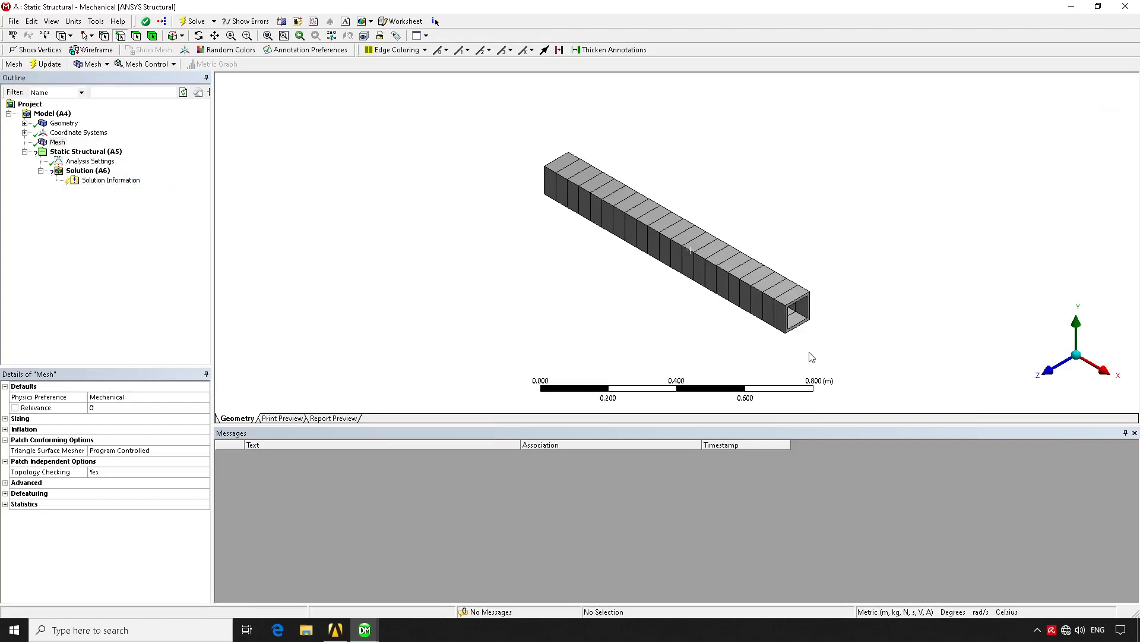
pyautogui.scroll(5, 754, 316)
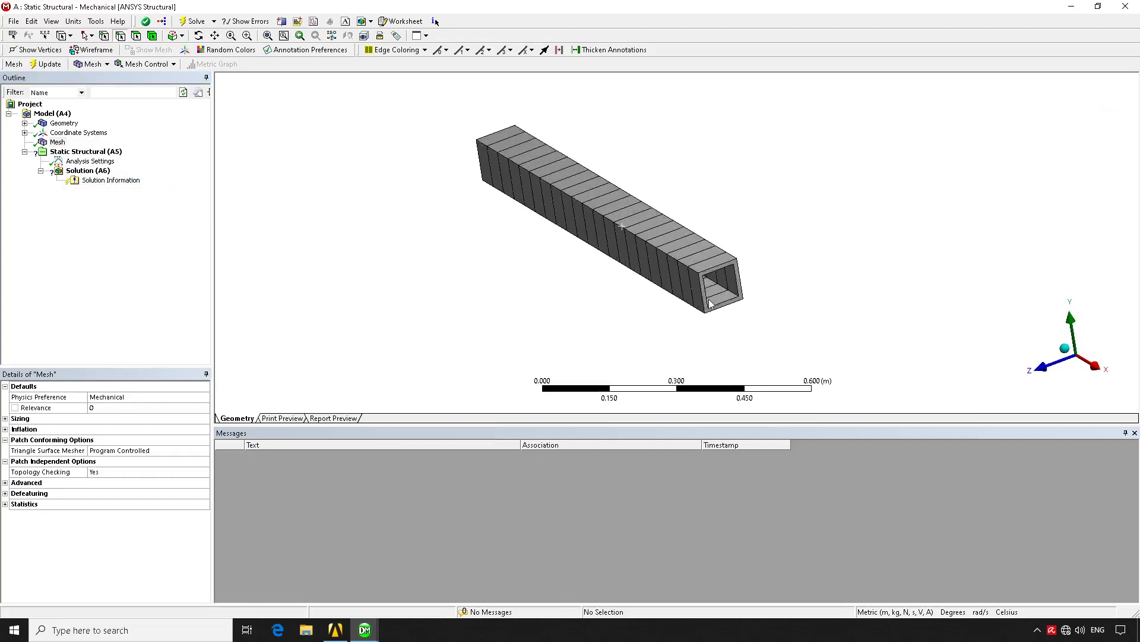
pyautogui.scroll(3, 705, 272)
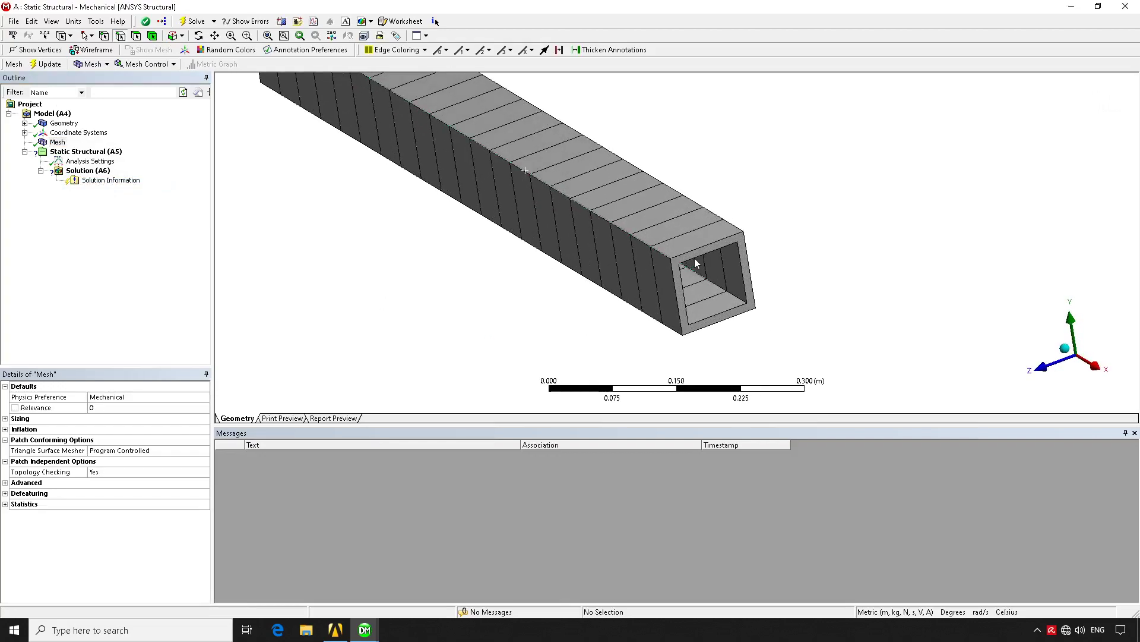
pyautogui.scroll(-5, 675, 240)
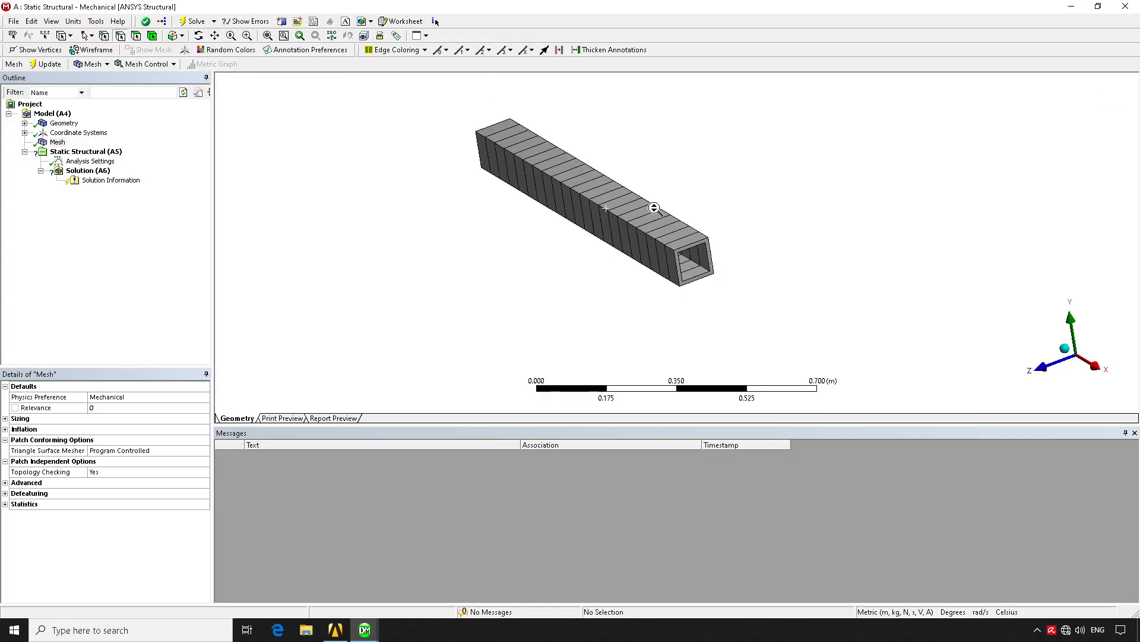
pyautogui.keyDown('ctrl'); pyautogui.moveTo(675, 241); pyautogui.dragTo(676, 246, button='middle'); pyautogui.keyUp('ctrl')
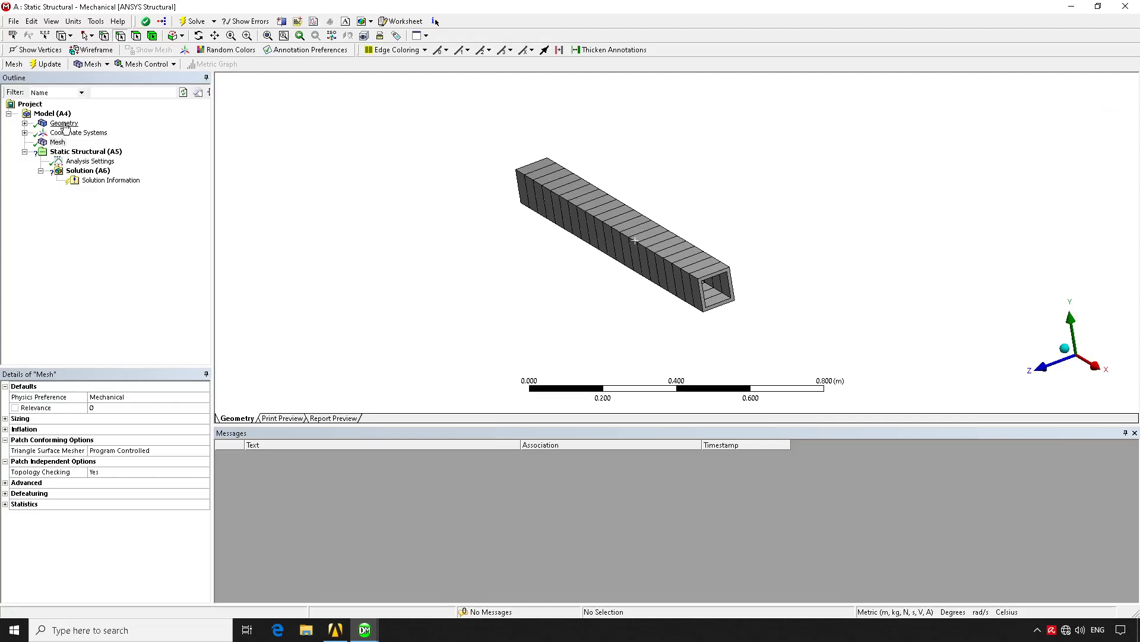
# Select the beam edge and toggle Show Mesh on and off
pyautogui.click(63, 123)
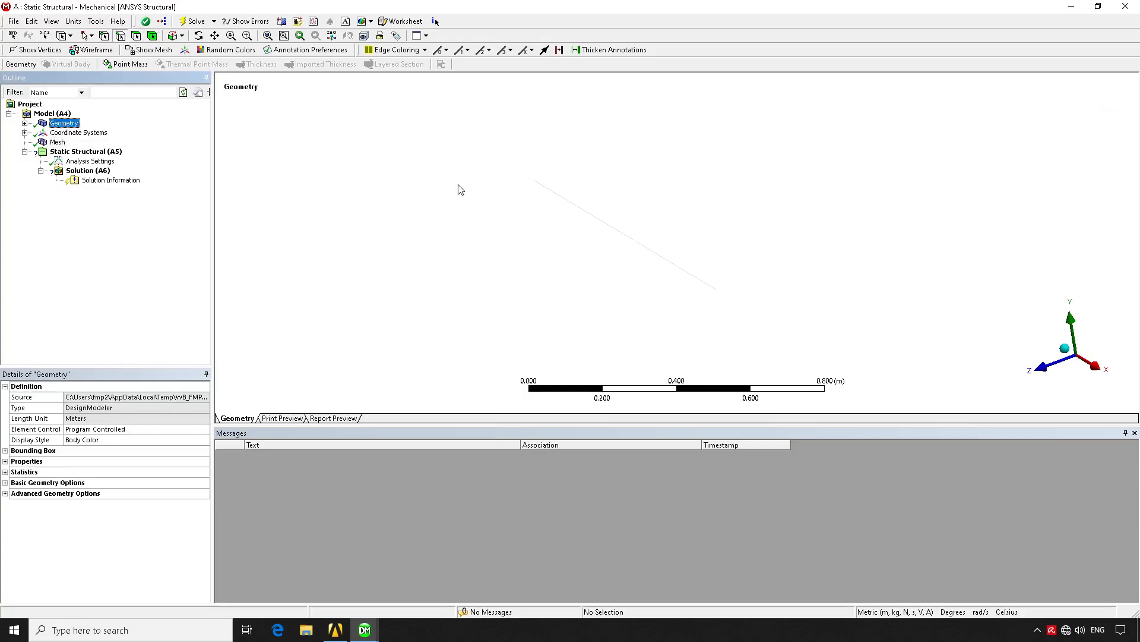
pyautogui.click(634, 240)
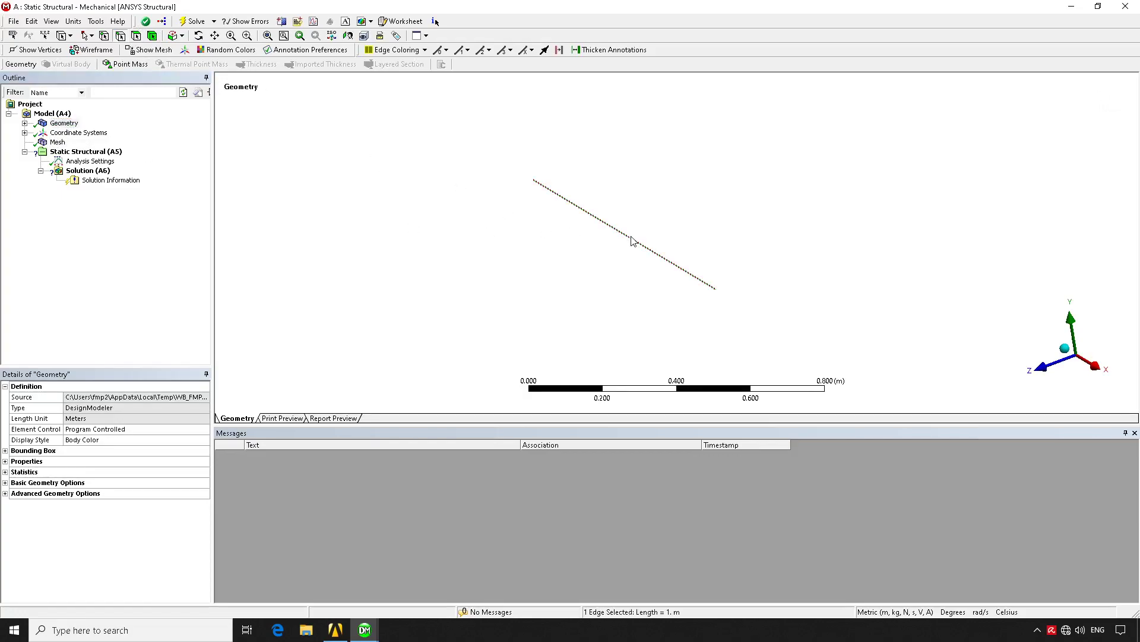
pyautogui.click(165, 52)
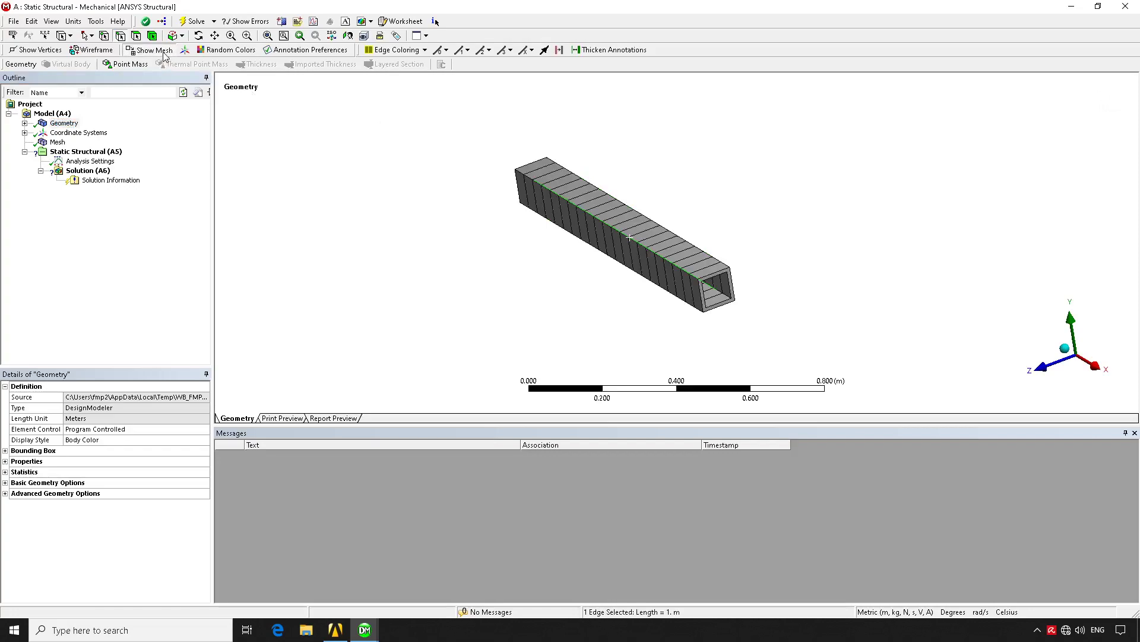
pyautogui.click(165, 53)
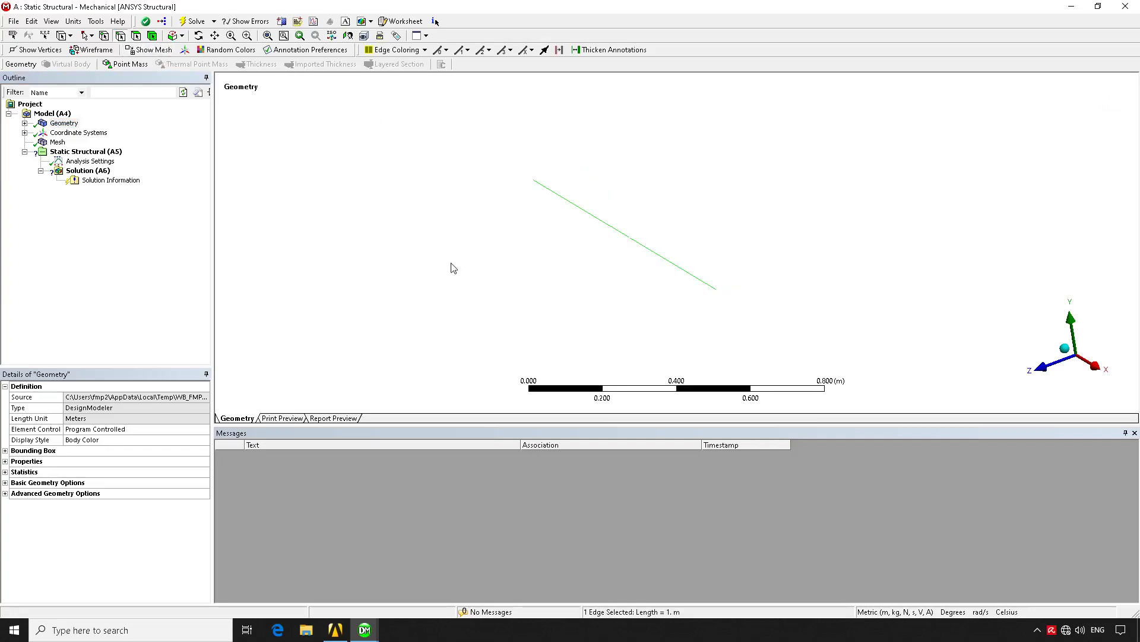
pyautogui.scroll(2, 605, 255)
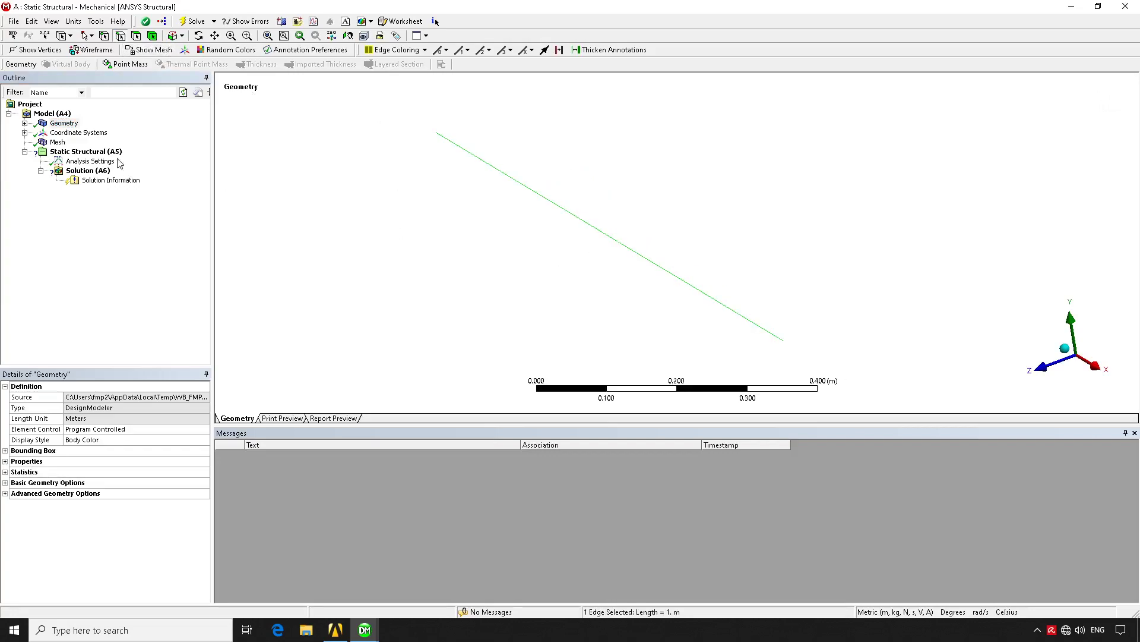
# View Coordinate Systems, Mesh and the Static Structural settings, then clear the edge selection
pyautogui.click(47, 134)
pyautogui.click(57, 142)
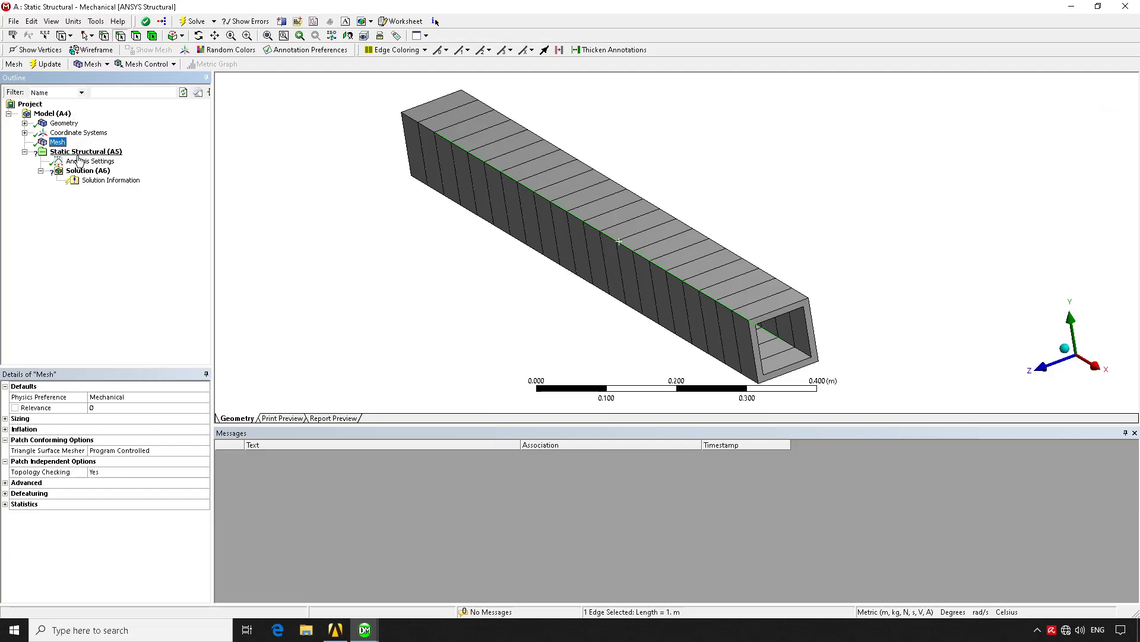
pyautogui.click(79, 156)
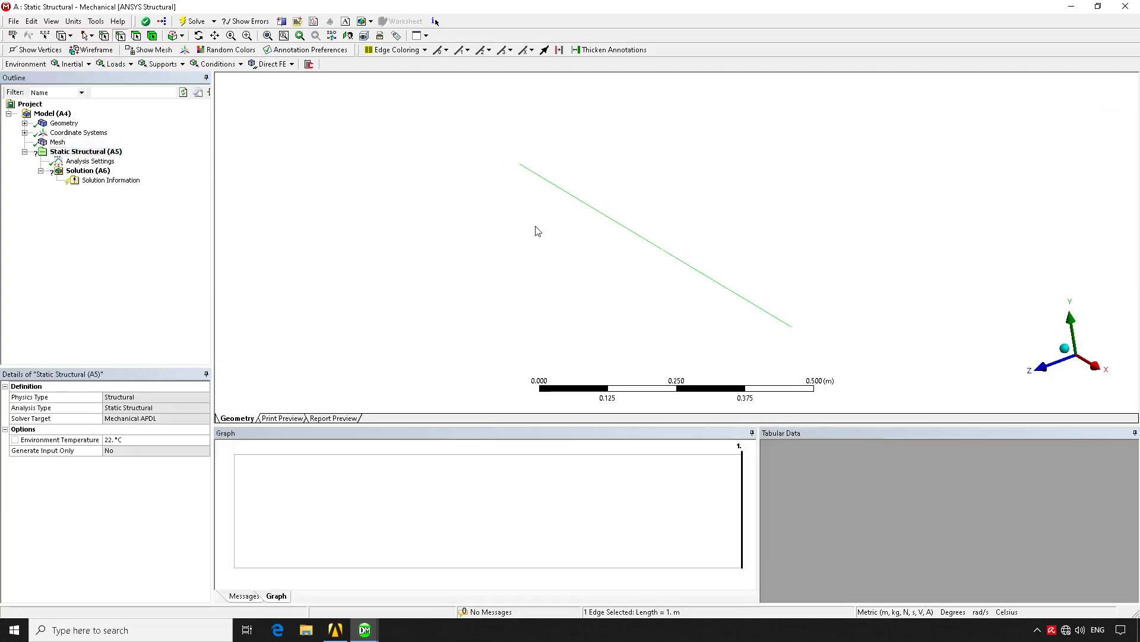
pyautogui.click(547, 238)
# Revisit Geometry, Coordinate Systems and Mesh, then select Static Structural and the Vertex filter
pyautogui.click(66, 124)
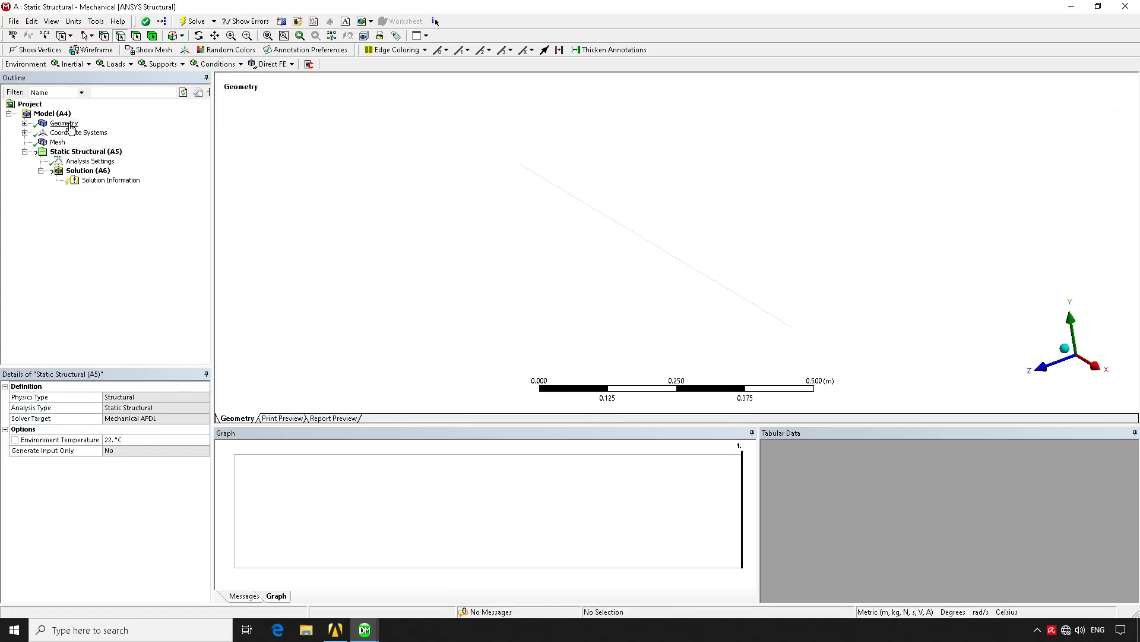
pyautogui.click(77, 133)
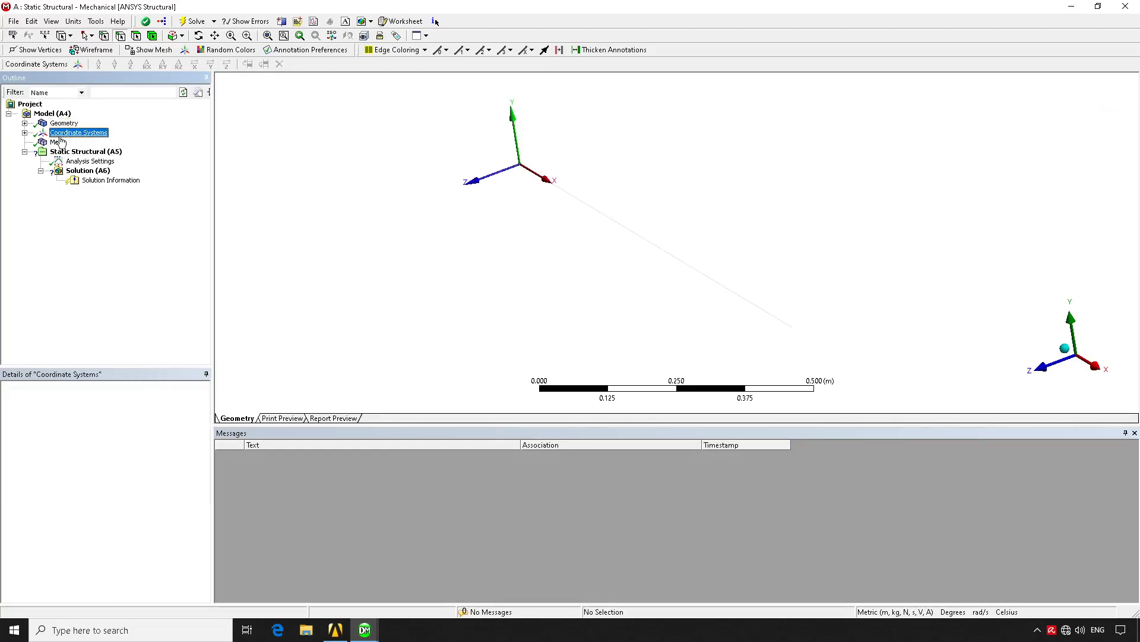
pyautogui.click(57, 142)
pyautogui.click(65, 123)
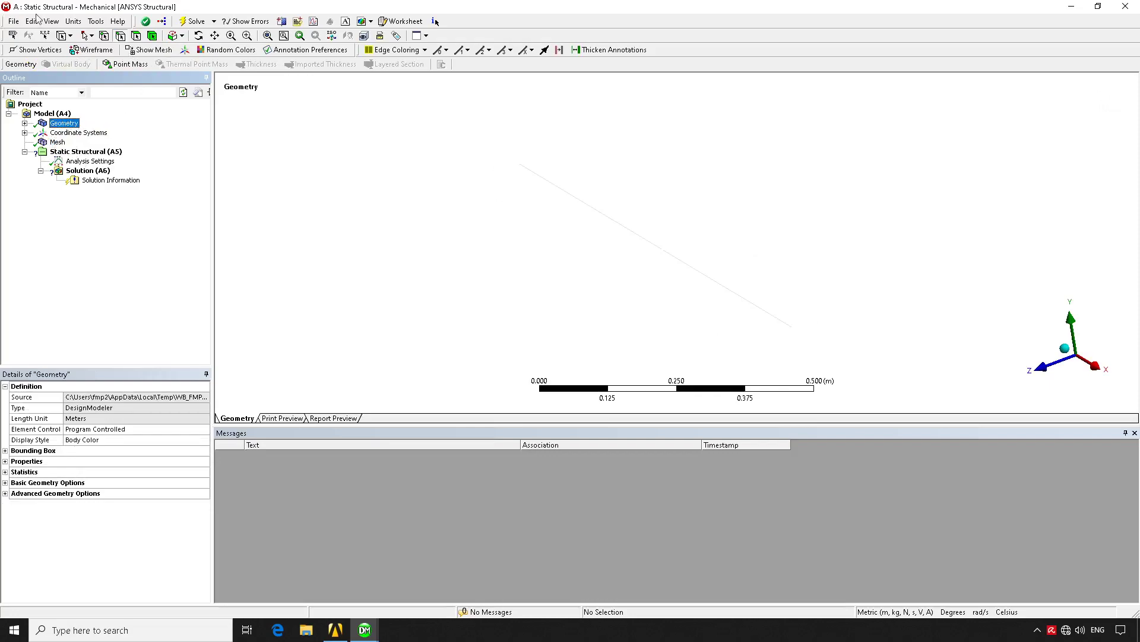
pyautogui.click(78, 132)
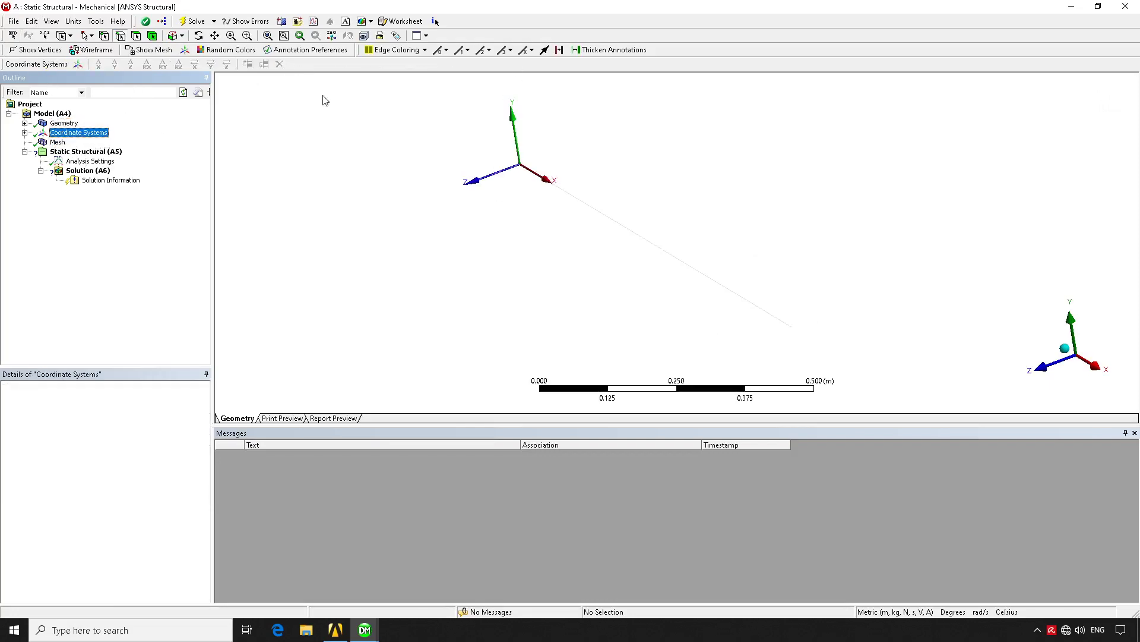
pyautogui.click(58, 142)
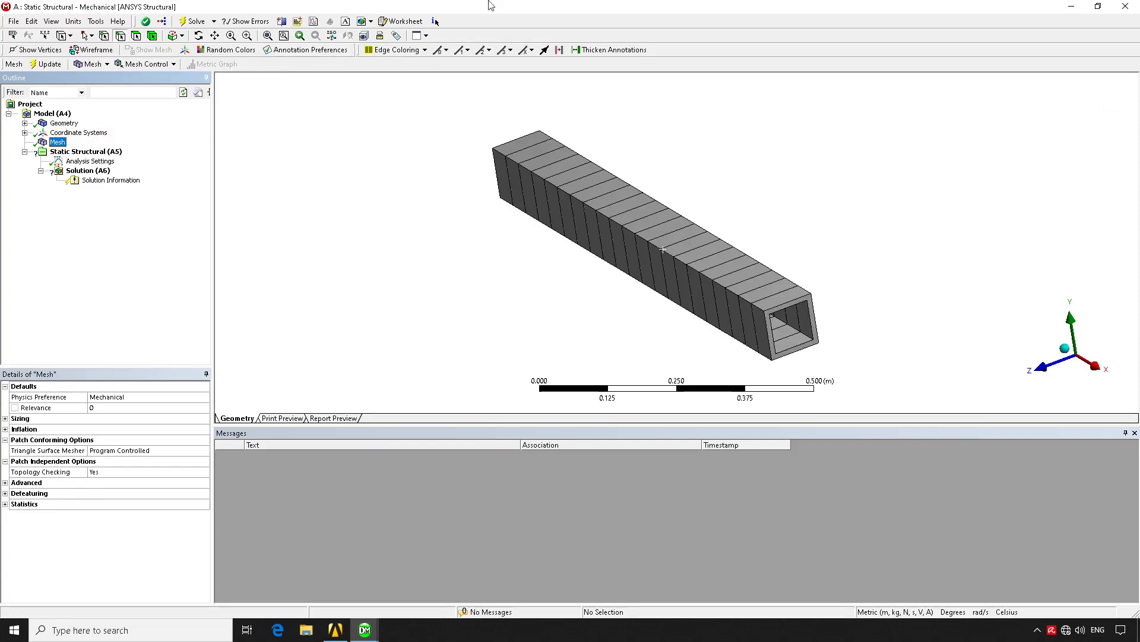
pyautogui.click(80, 152)
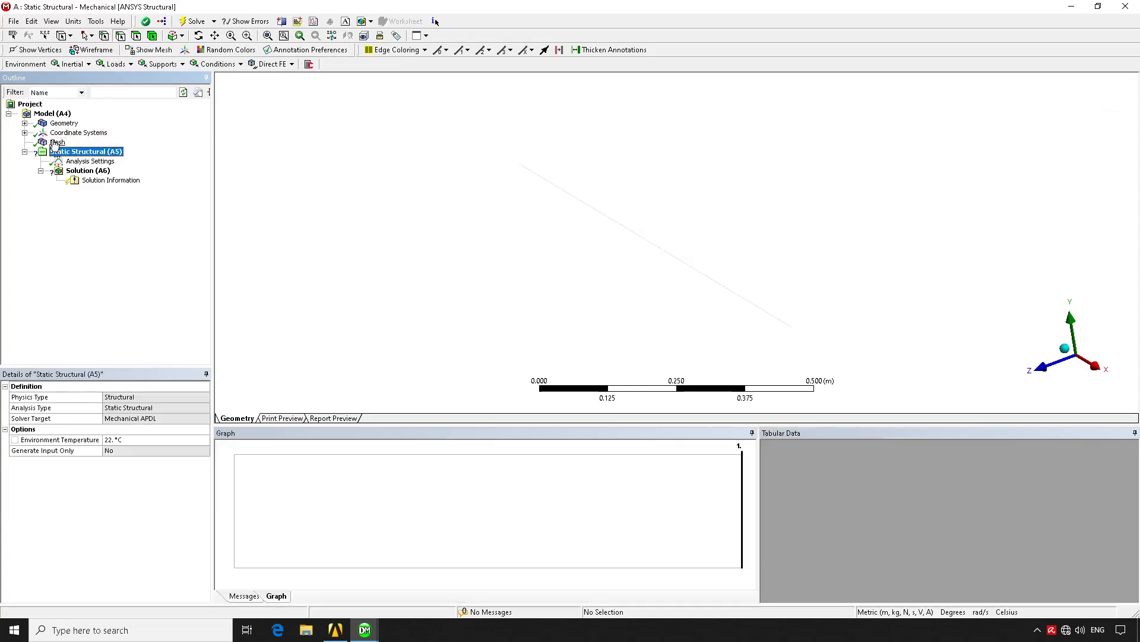
pyautogui.click(58, 143)
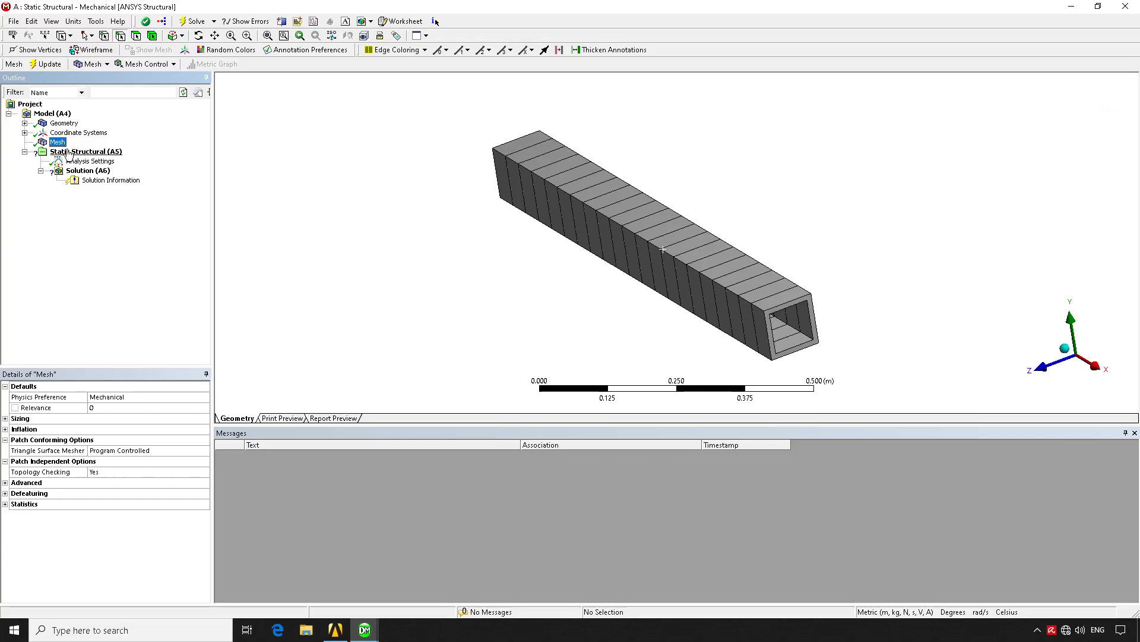
pyautogui.click(68, 153)
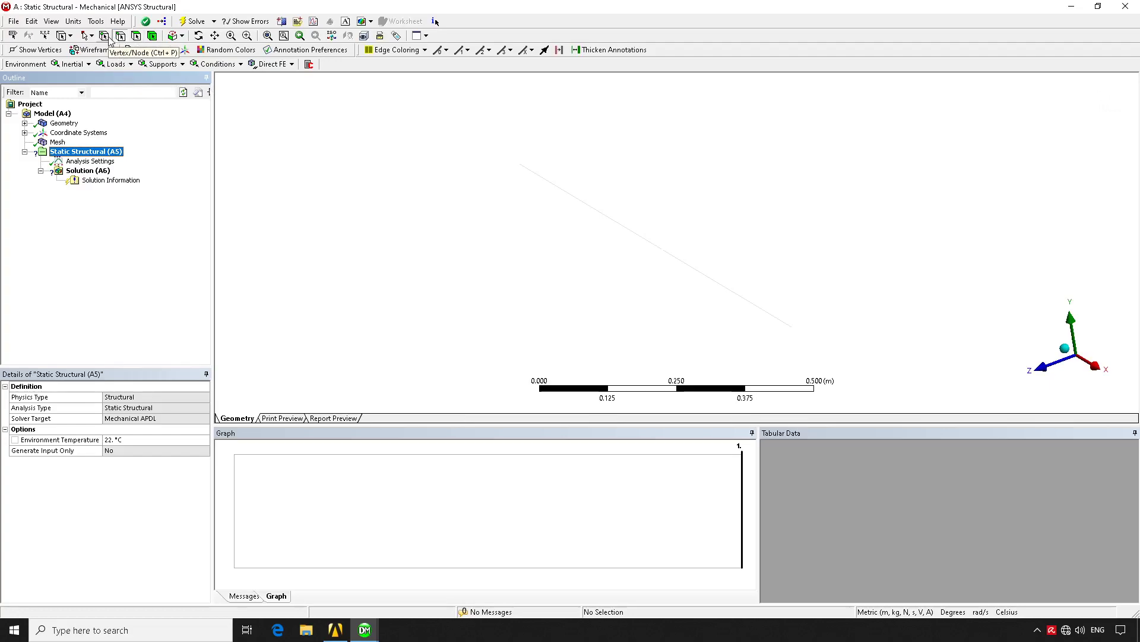
pyautogui.click(105, 37)
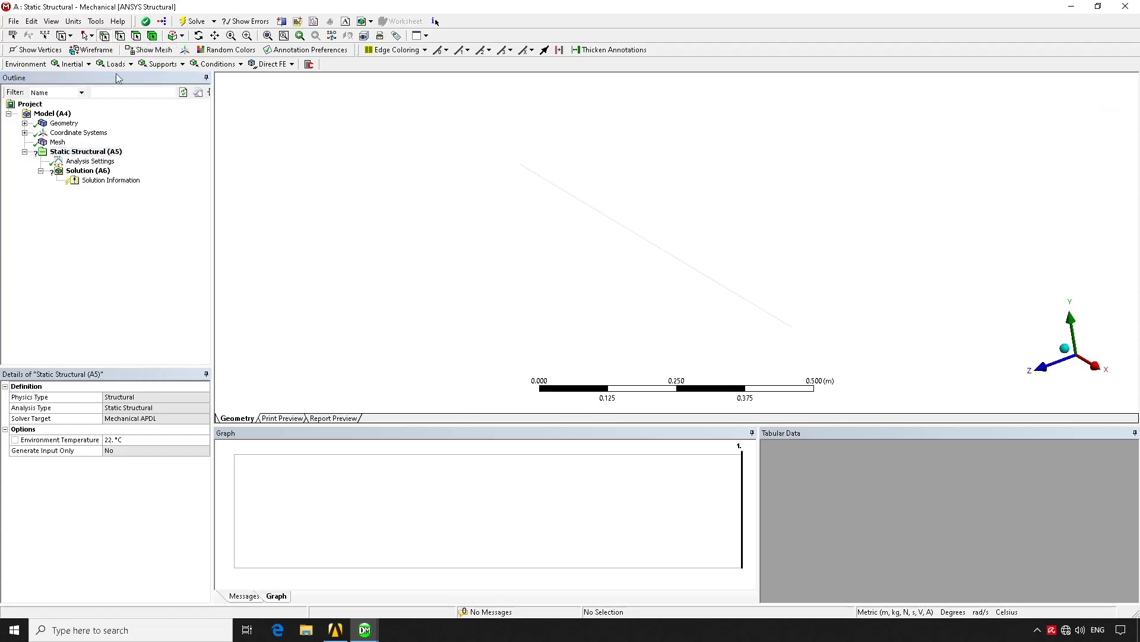
# Apply a Fixed Support to the beam's end vertex at (0,0,0) in Static Structural
pyautogui.click(521, 165)
pyautogui.click(490, 190)
pyautogui.click(521, 166)
pyautogui.click(499, 189)
pyautogui.click(92, 153)
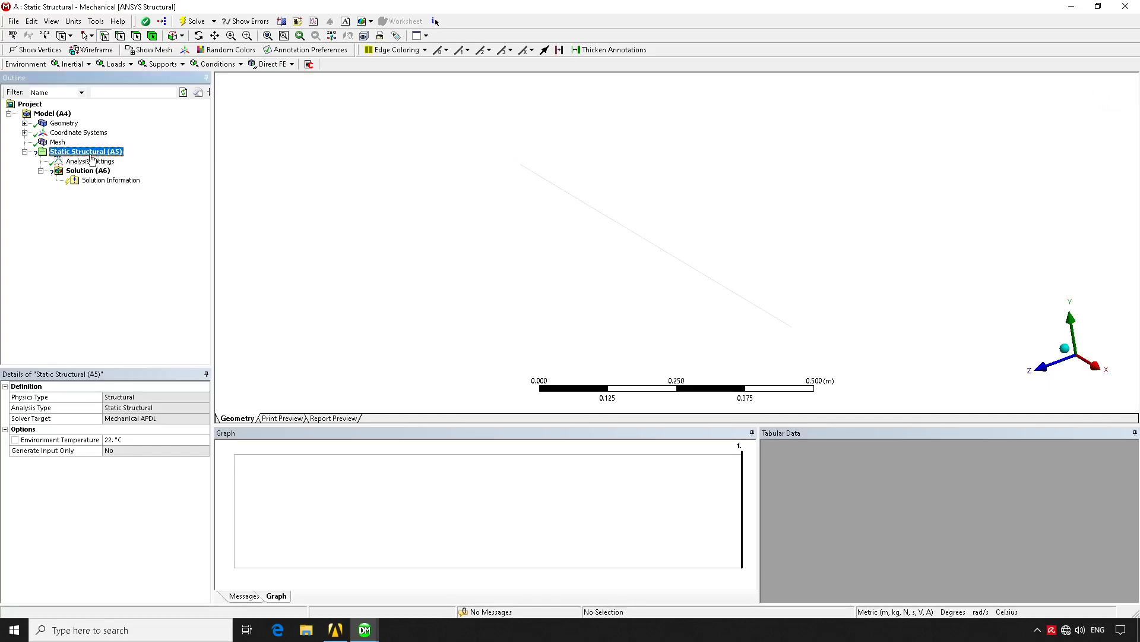
pyautogui.click(162, 64)
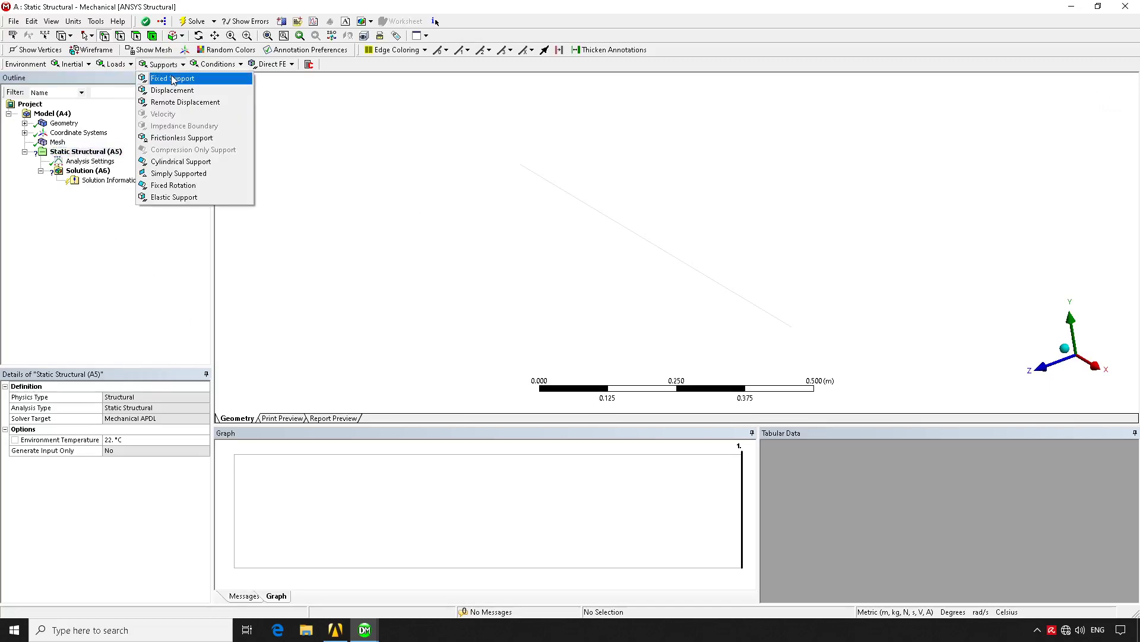
pyautogui.click(172, 79)
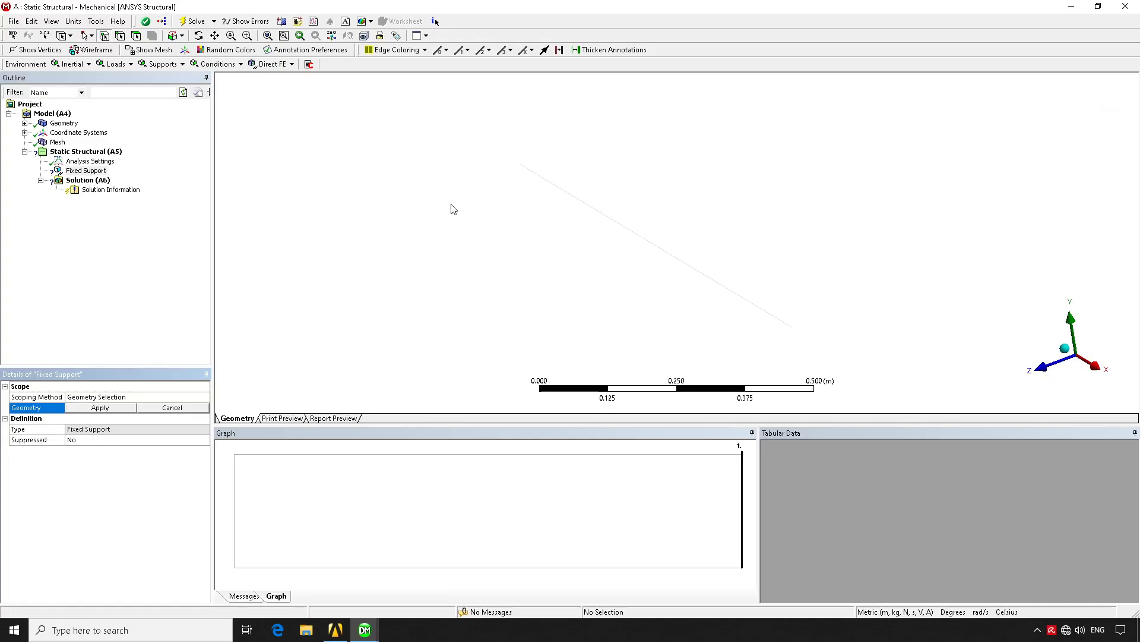
pyautogui.click(521, 166)
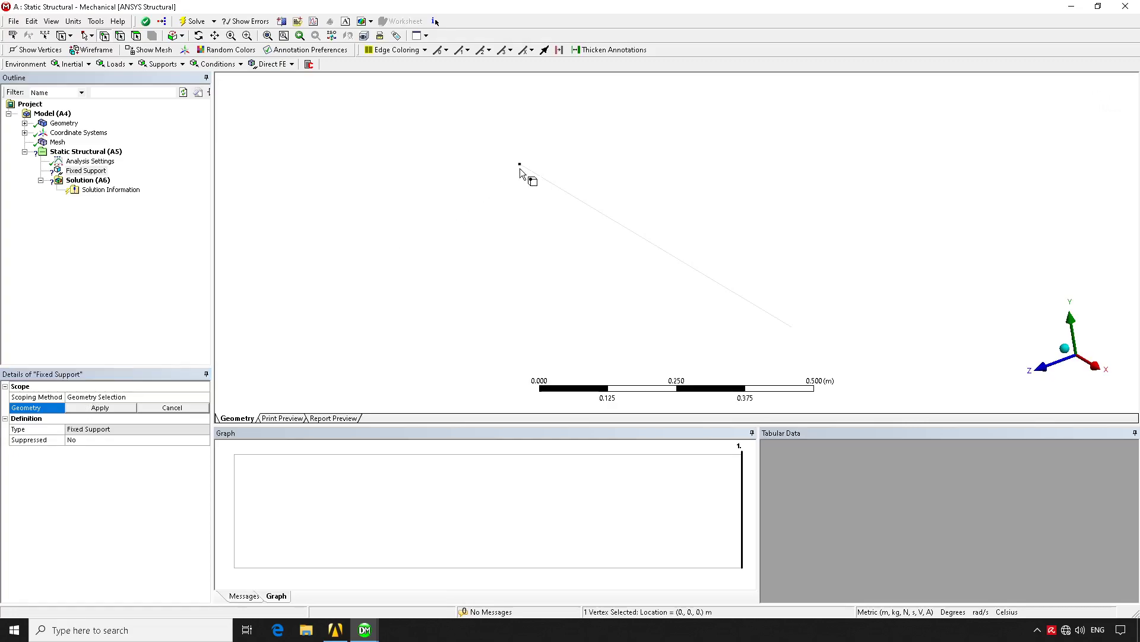
pyautogui.click(119, 408)
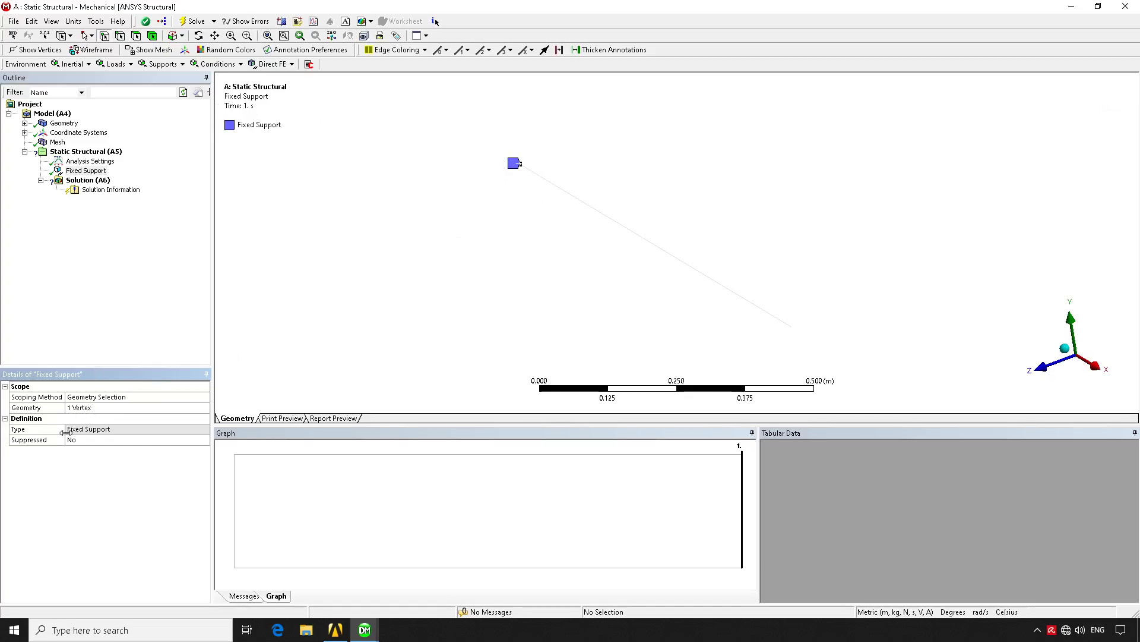
pyautogui.click(87, 154)
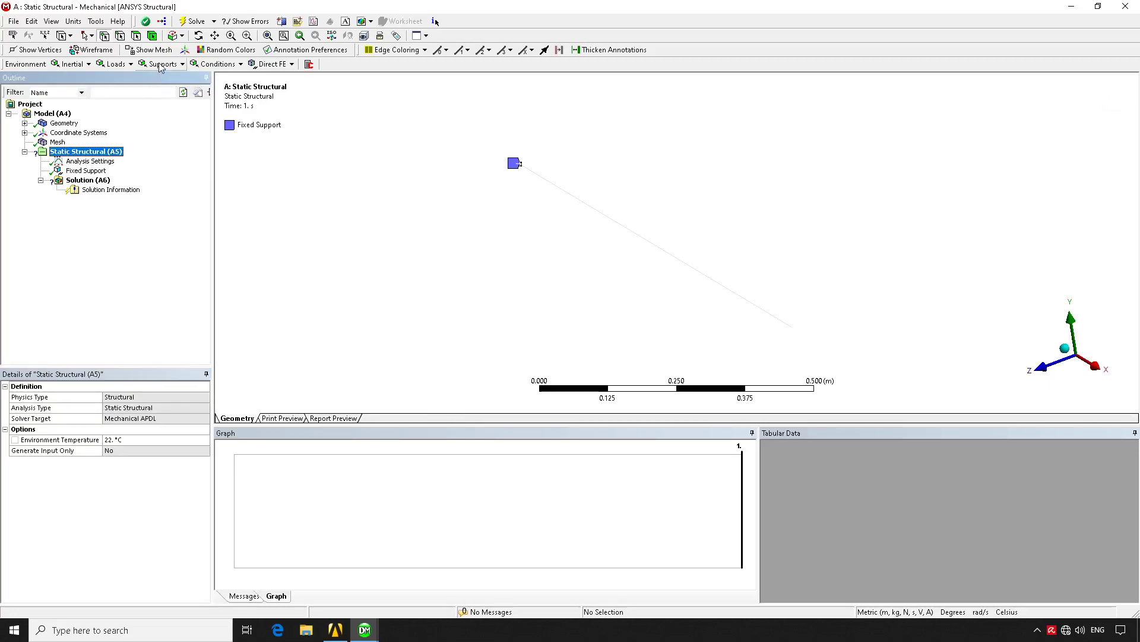
# Add Standard Earth Gravity along the -Y Direction, then solve the Static Structural analysis
pyautogui.click(71, 65)
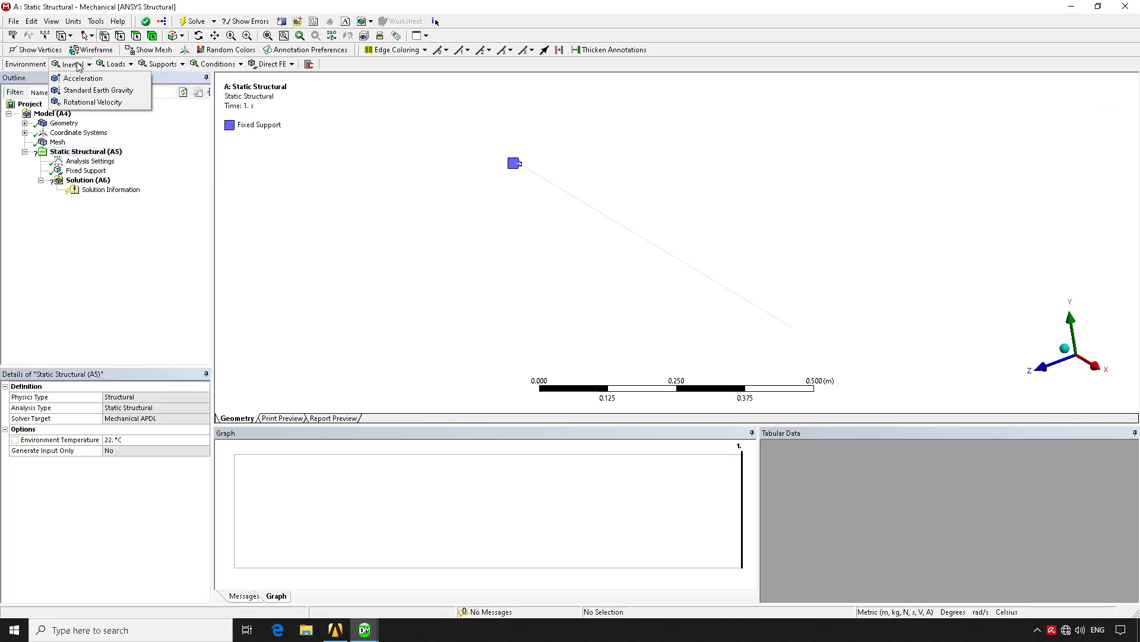
pyautogui.click(100, 92)
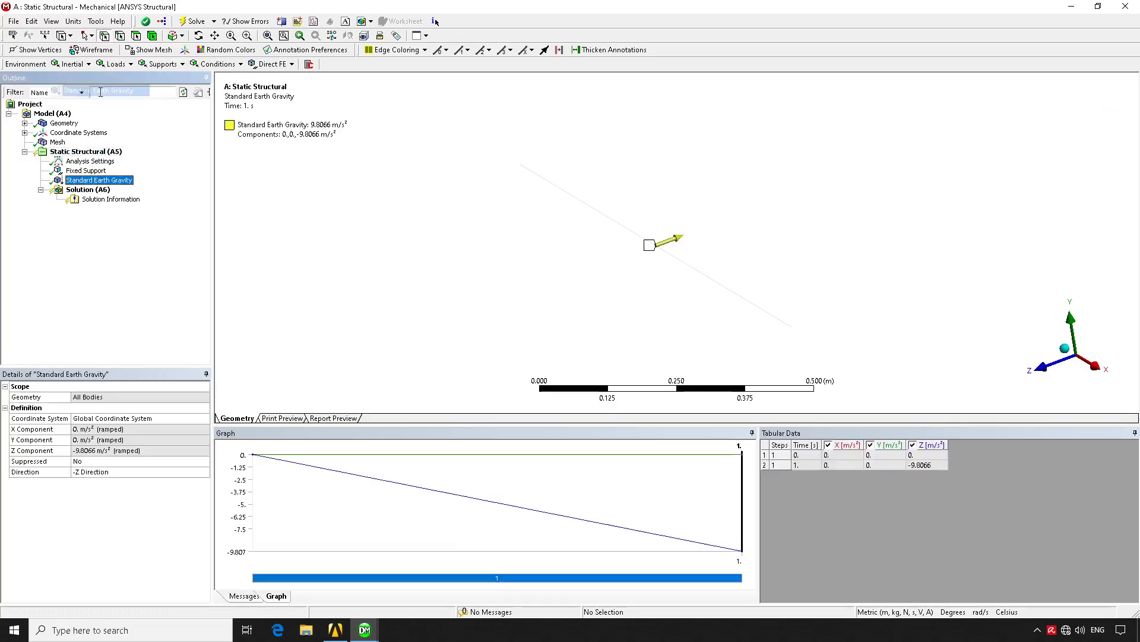
pyautogui.click(142, 476)
pyautogui.click(204, 472)
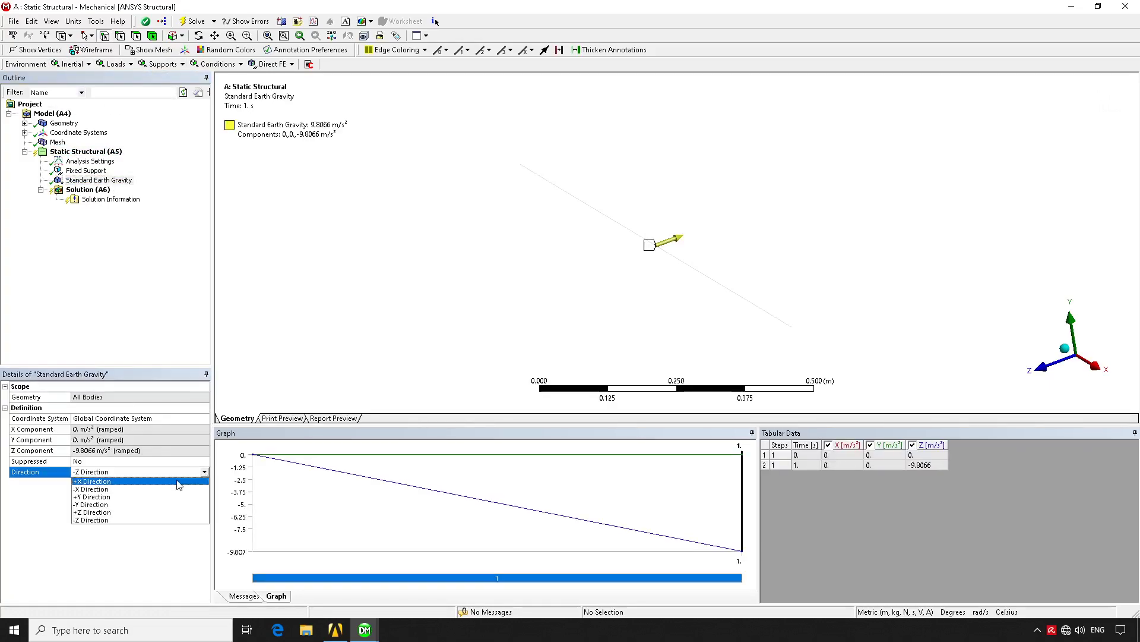
pyautogui.click(110, 505)
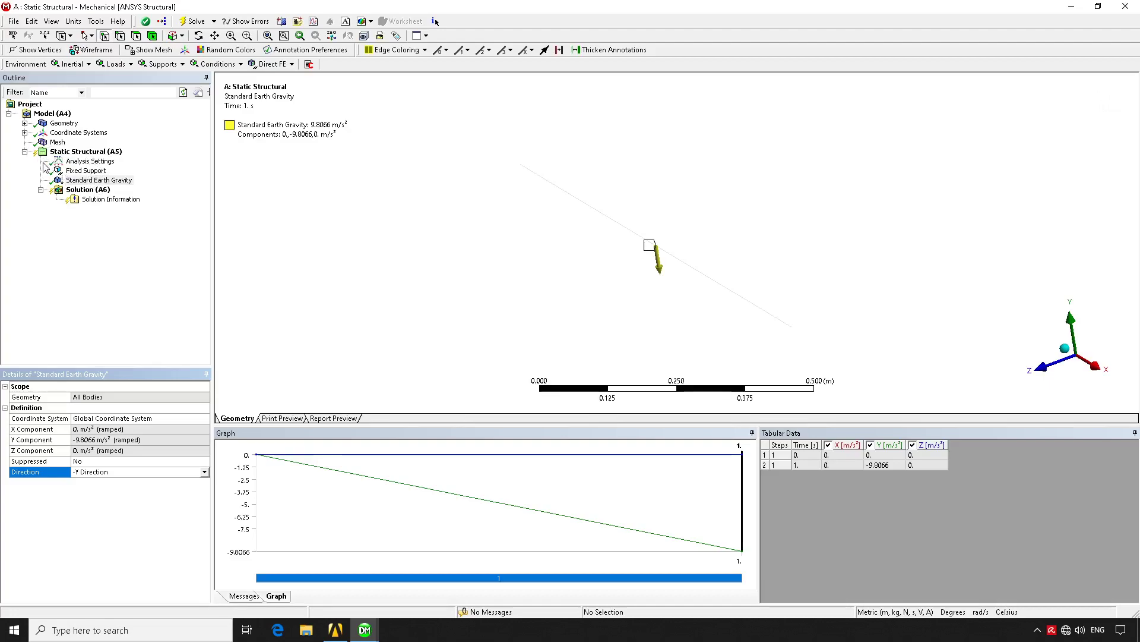
pyautogui.click(83, 152)
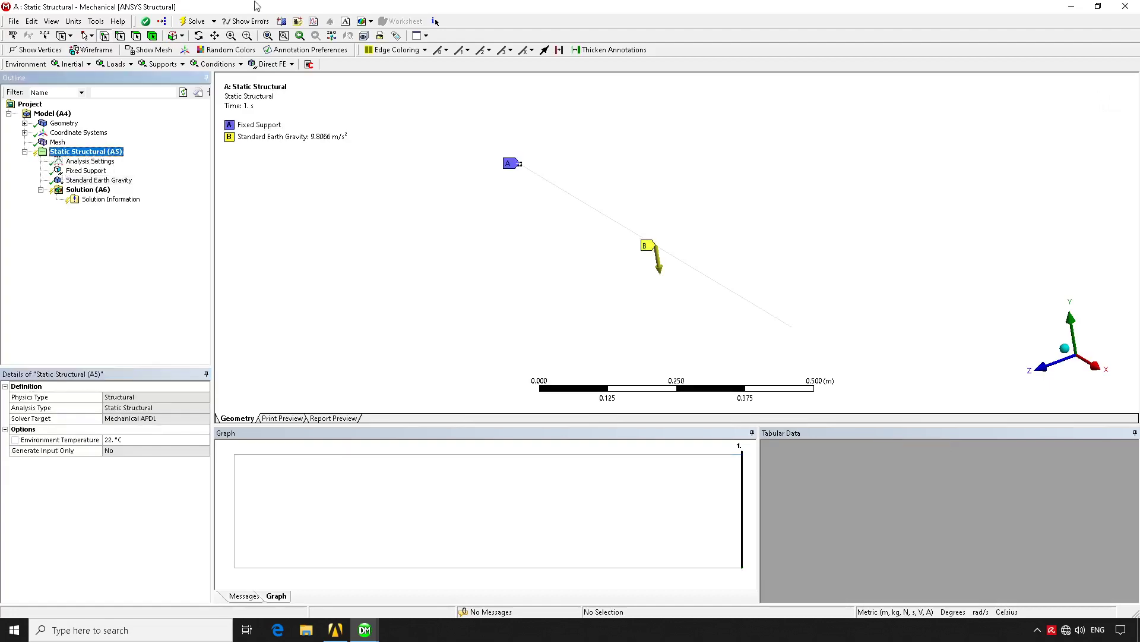
pyautogui.click(196, 21)
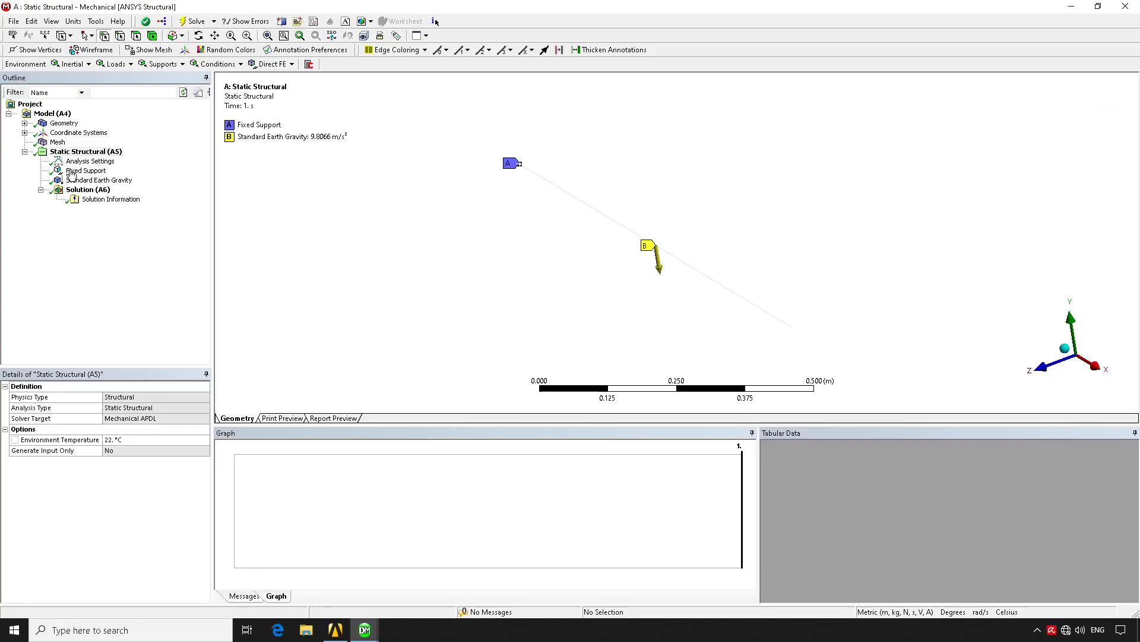
# Check the solver output for ANSYS RUN COMPLETED, then go back to Solution (A6)
pyautogui.click(106, 211)
pyautogui.click(105, 202)
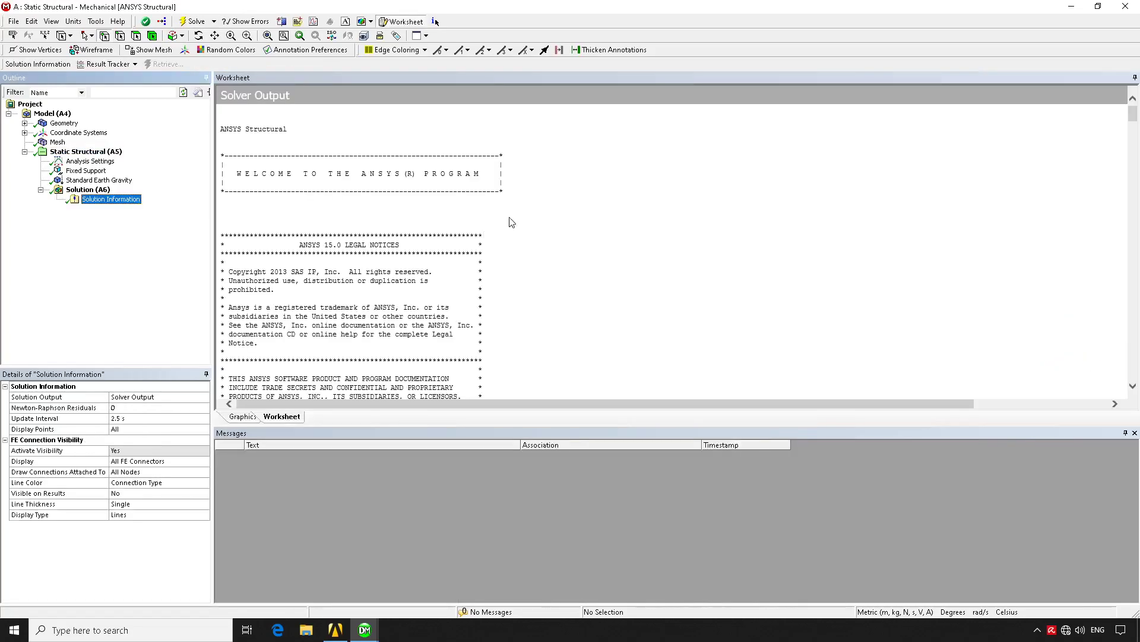
pyautogui.click(523, 207)
pyautogui.scroll(-20, 534, 217)
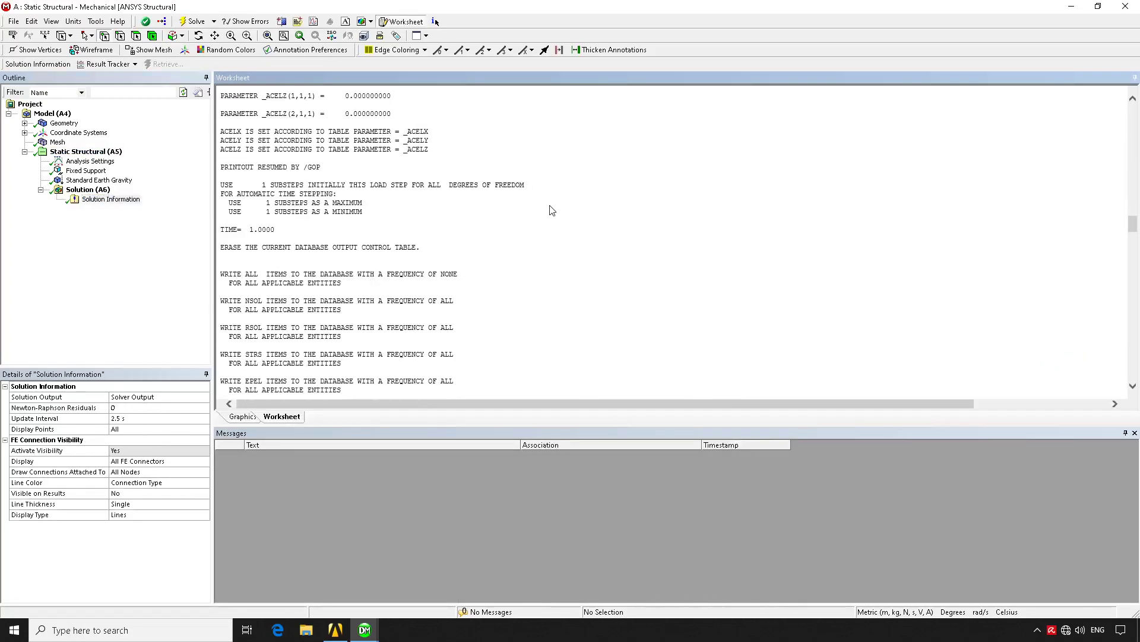
pyautogui.scroll(-20, 547, 229)
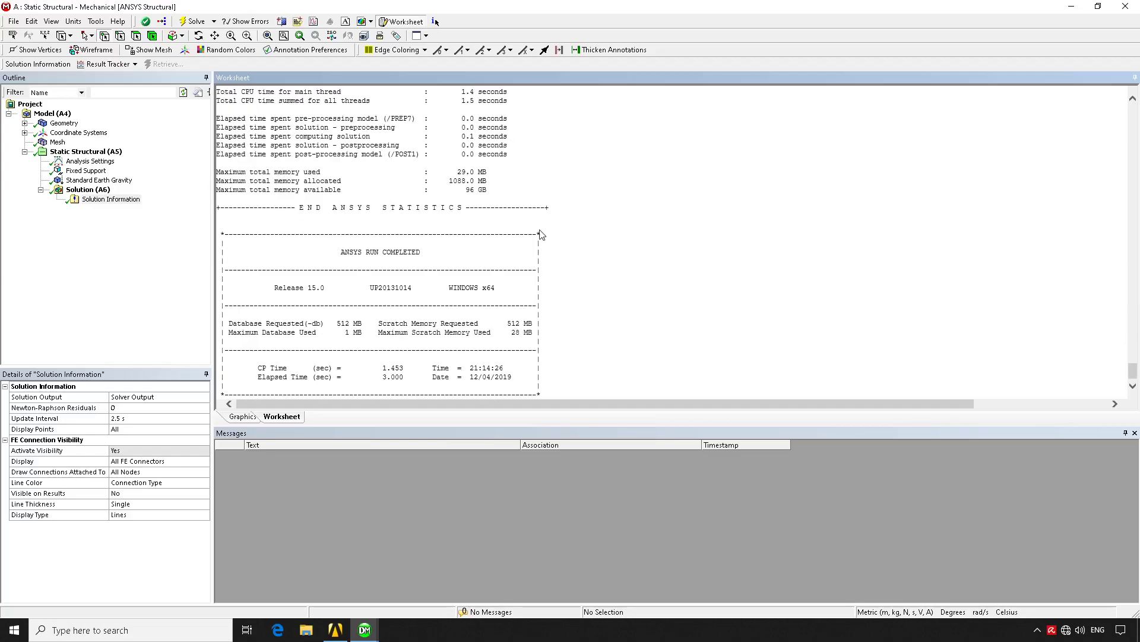
pyautogui.keyDown('ctrl'); pyautogui.scroll(2, 541, 236); pyautogui.keyUp('ctrl')
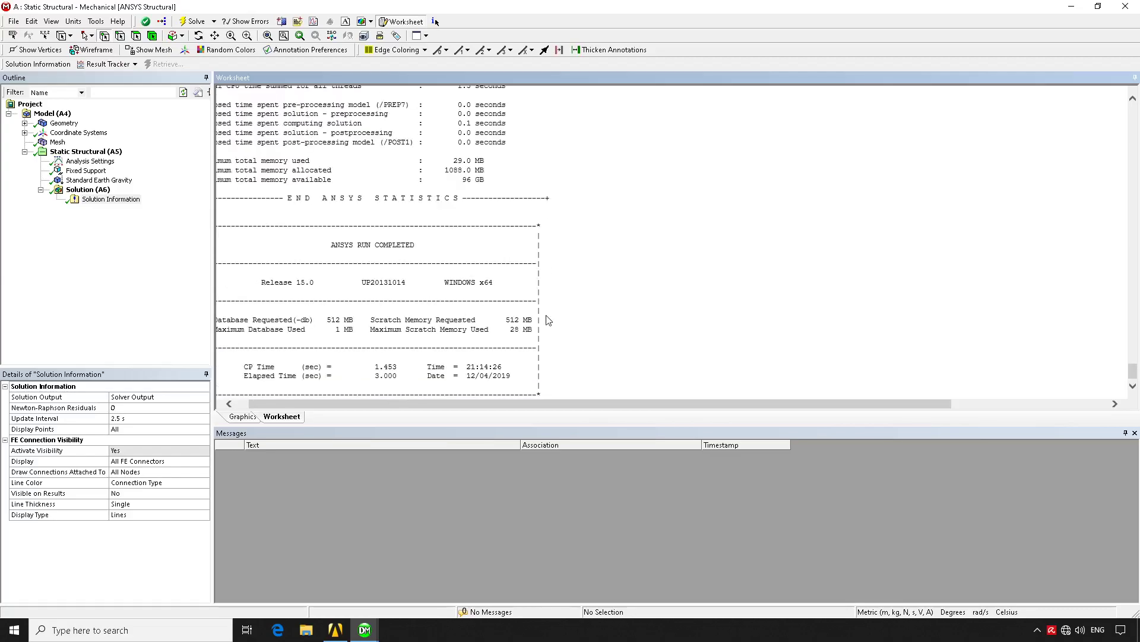
pyautogui.keyDown('ctrl'); pyautogui.scroll(-1, 552, 321); pyautogui.keyUp('ctrl')
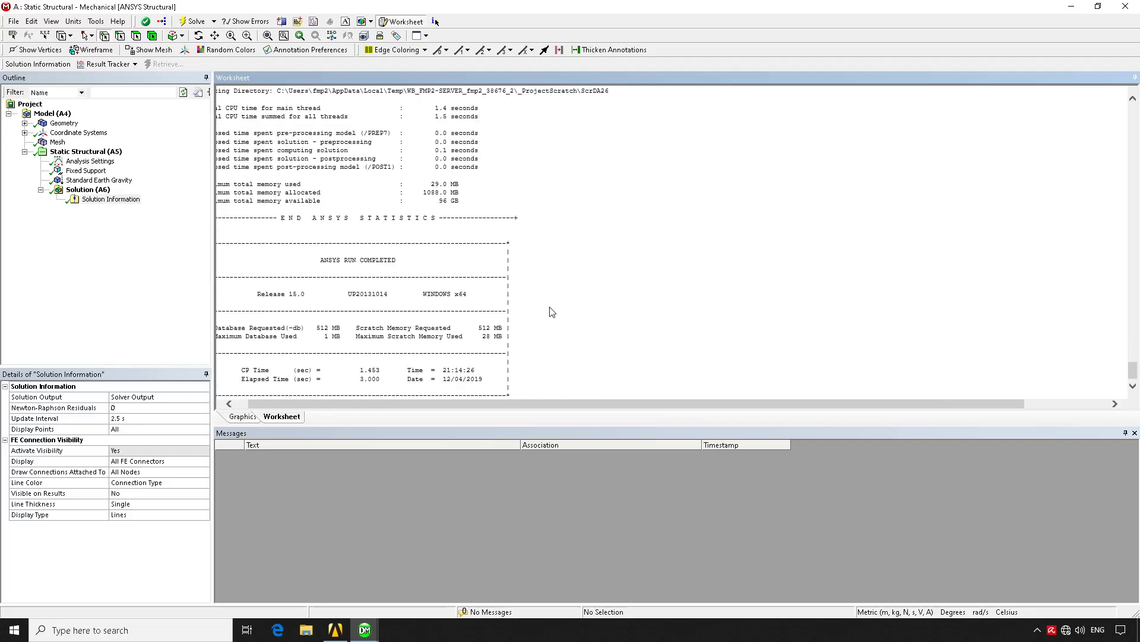
pyautogui.keyDown('ctrl'); pyautogui.scroll(1, 531, 294); pyautogui.keyUp('ctrl')
pyautogui.click(90, 191)
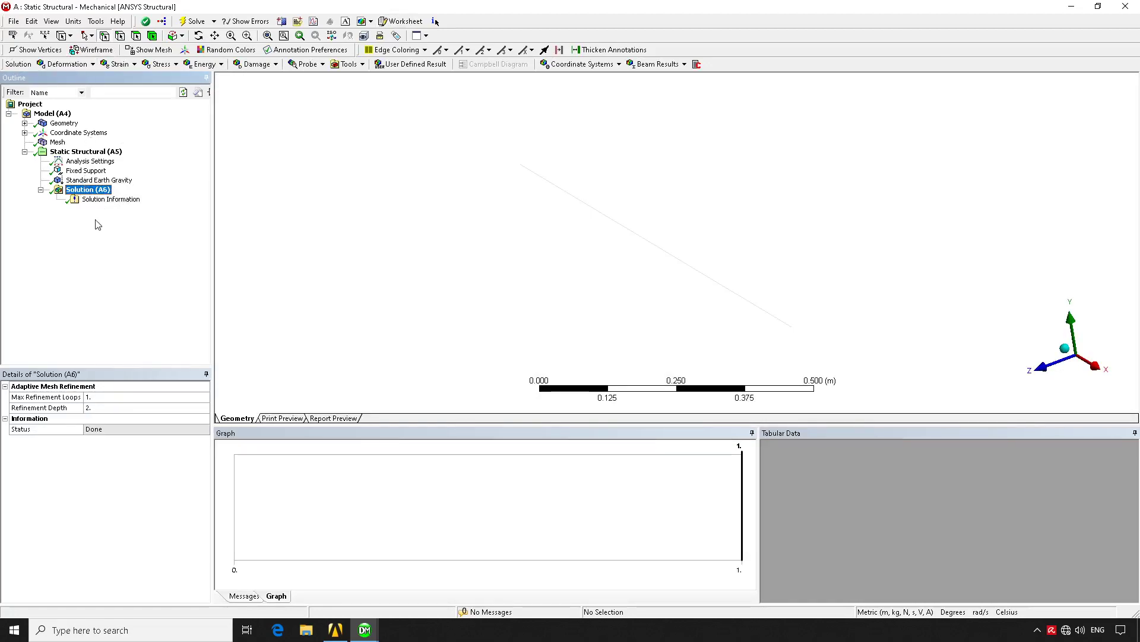
# Add a Total Deformation result and solve it, giving a maximum of 3.6311e-5 m
pyautogui.click(83, 65)
pyautogui.click(119, 66)
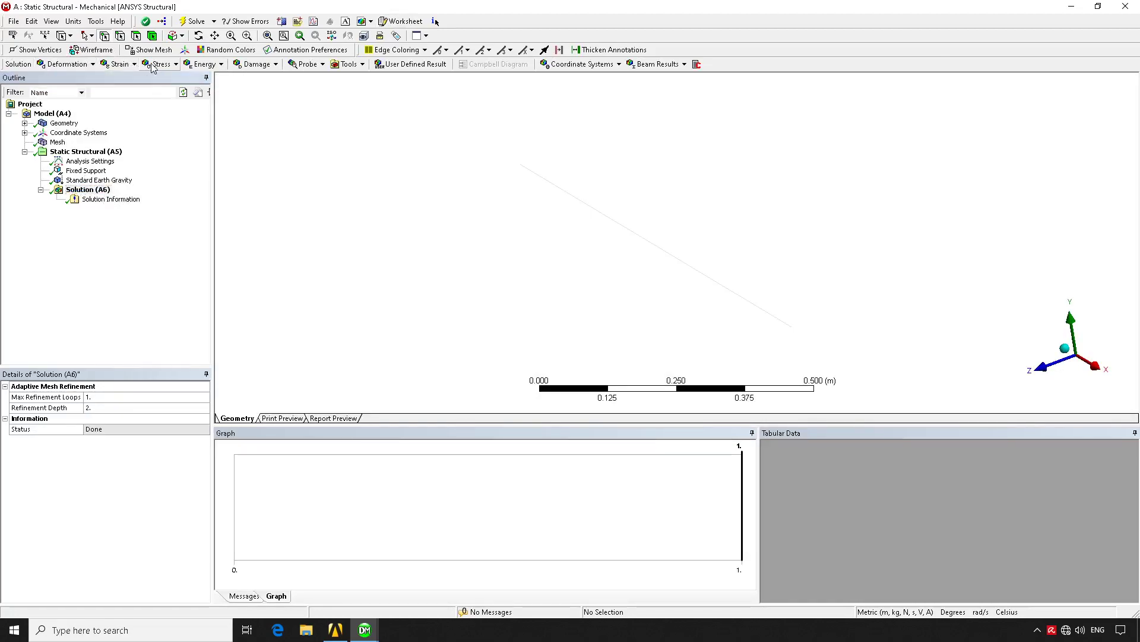
pyautogui.click(175, 64)
pyautogui.click(149, 66)
pyautogui.click(119, 64)
pyautogui.click(122, 67)
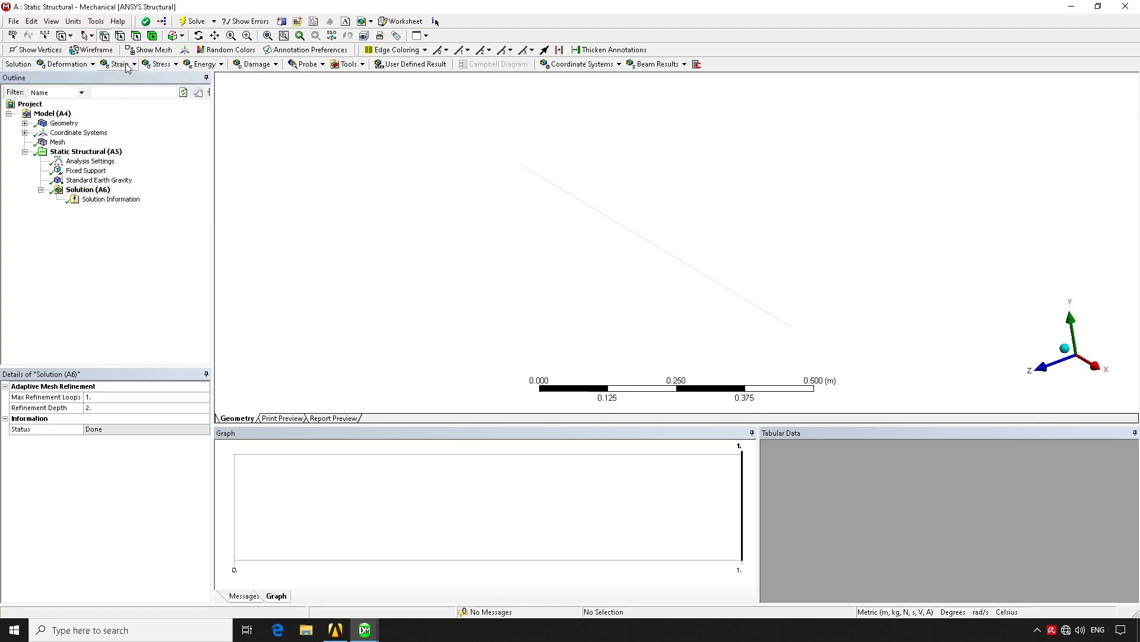
pyautogui.click(156, 69)
pyautogui.click(157, 68)
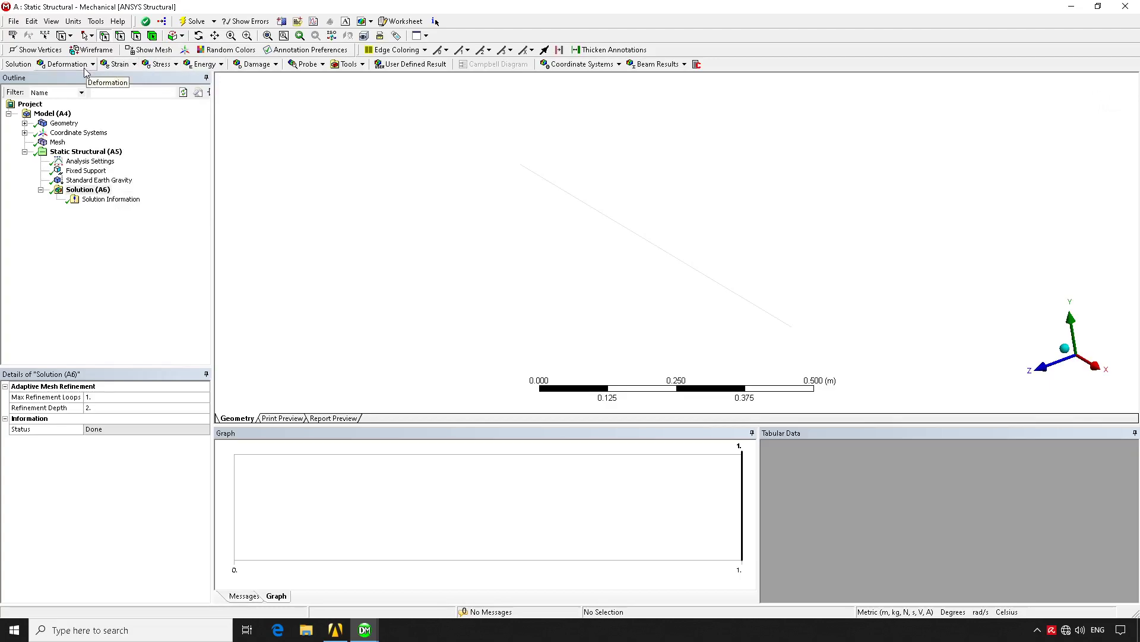
pyautogui.click(92, 65)
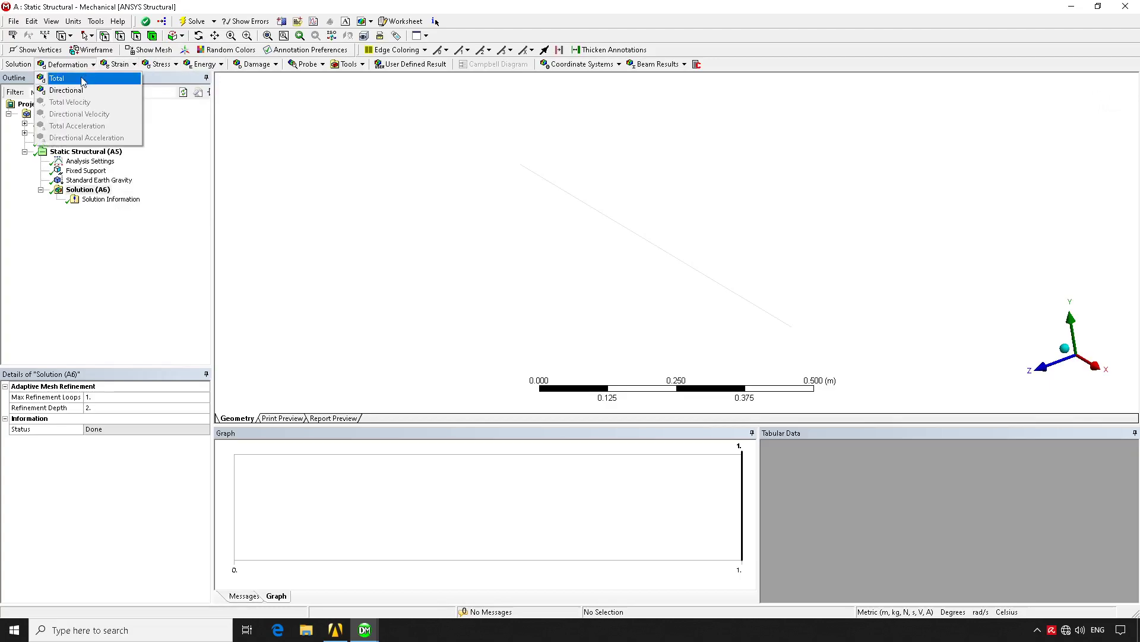
pyautogui.click(82, 83)
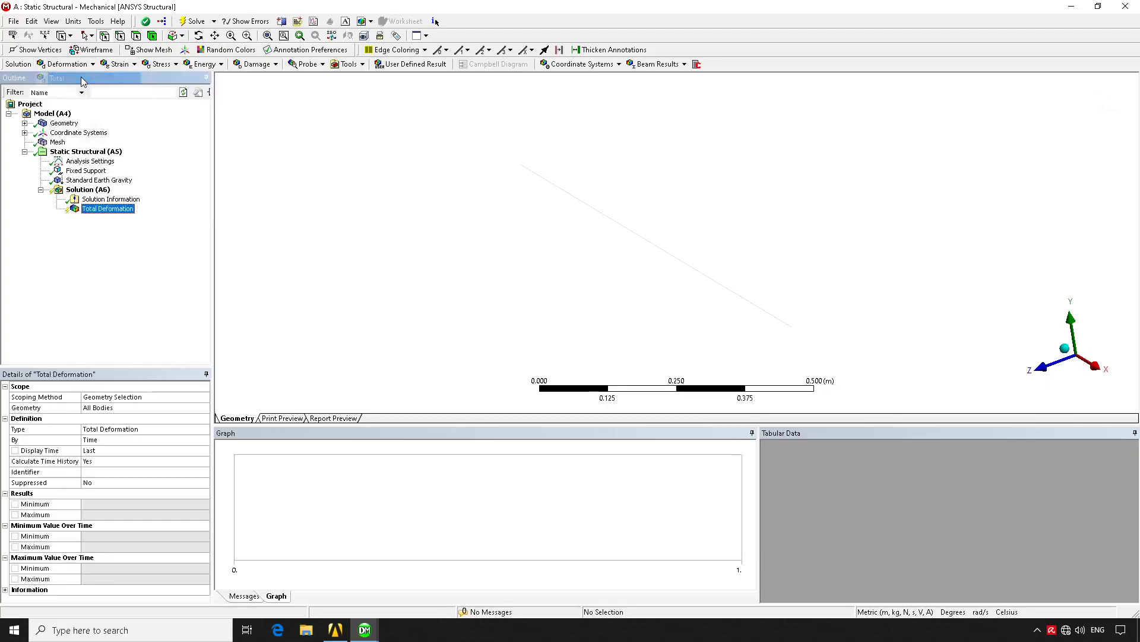
pyautogui.click(189, 22)
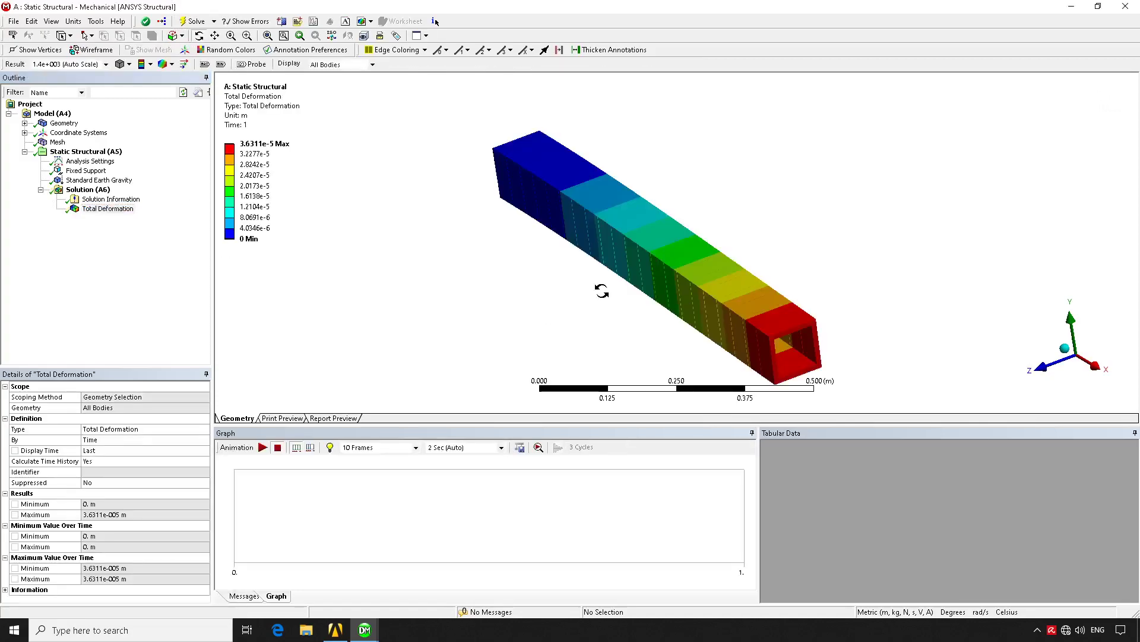
# Play the deformation animation and orbit the beam to inspect the deflection
pyautogui.moveTo(586, 305); pyautogui.dragTo(593, 255)
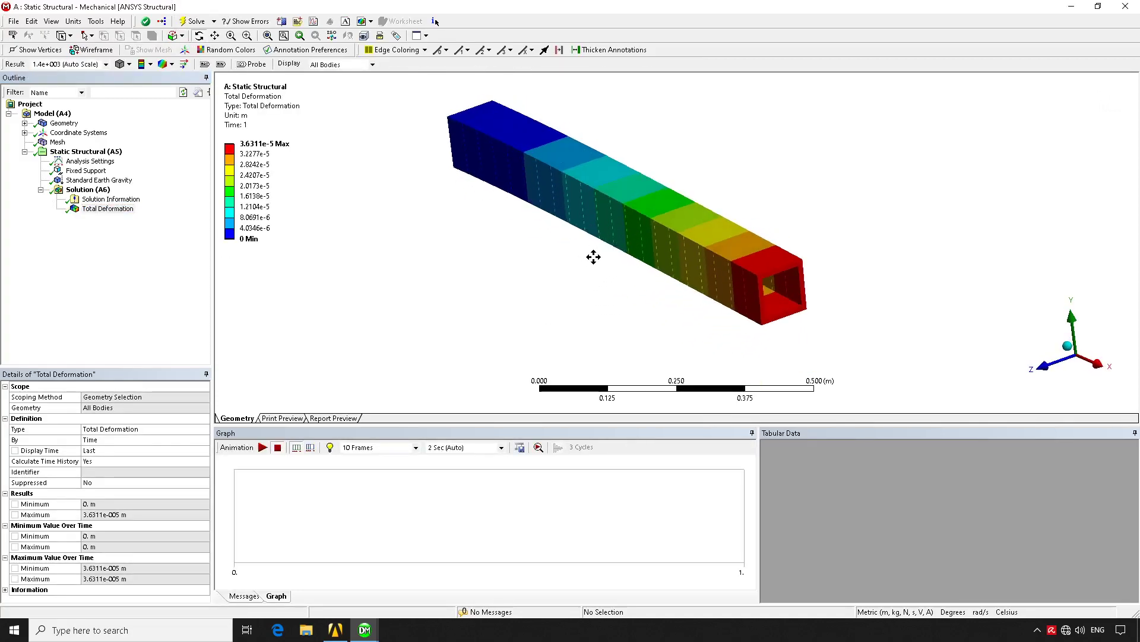
pyautogui.click(262, 448)
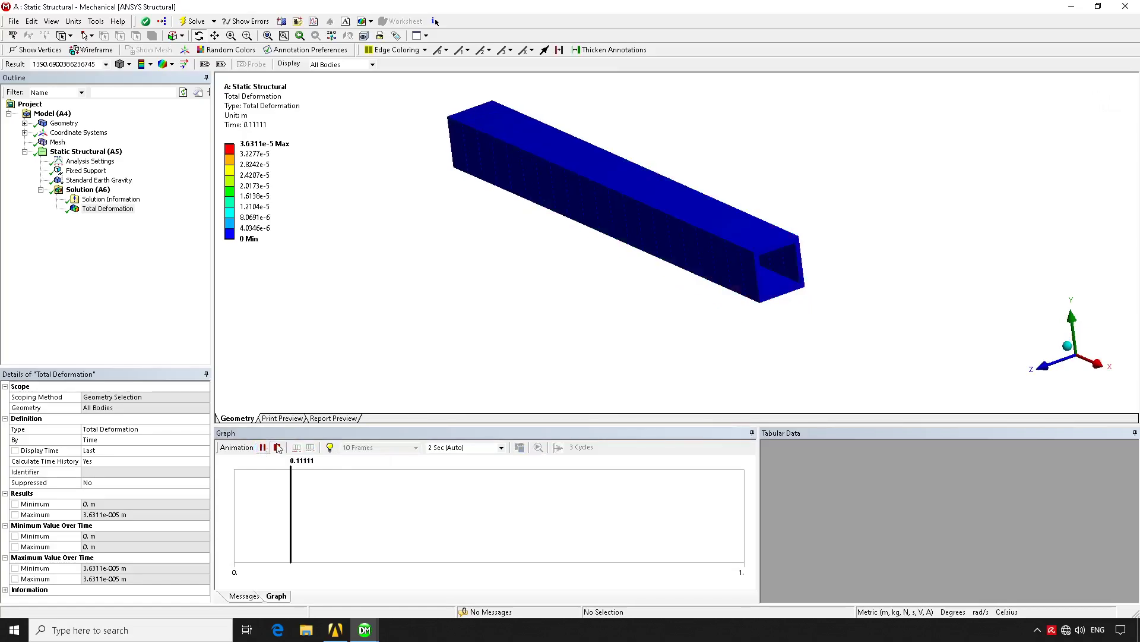
pyautogui.moveTo(504, 325); pyautogui.dragTo(535, 275)
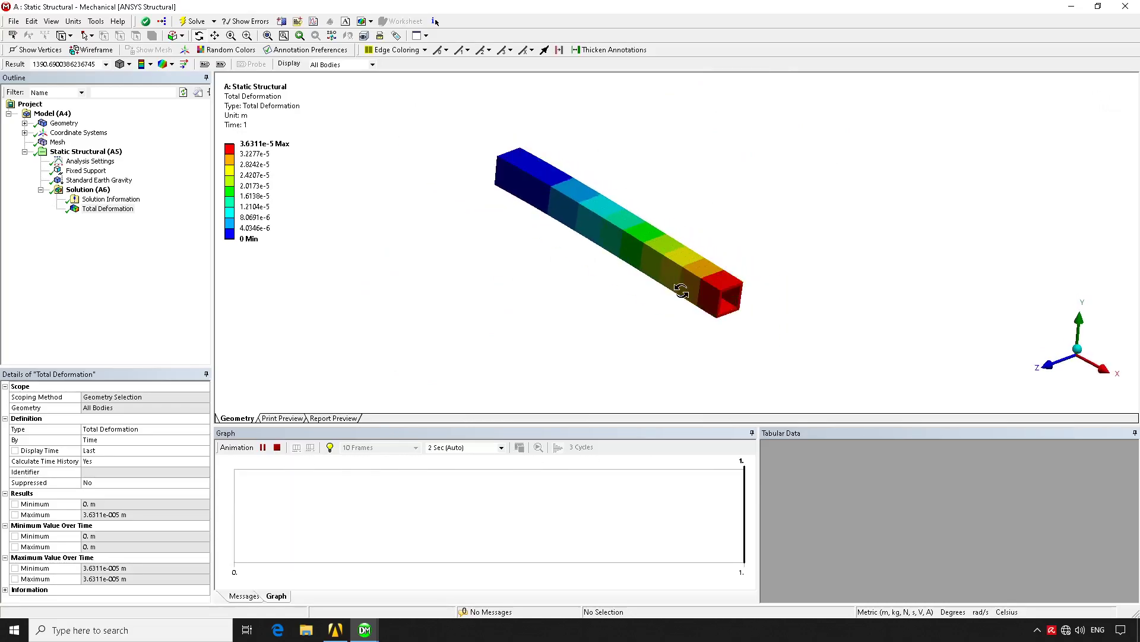
pyautogui.moveTo(679, 316); pyautogui.dragTo(635, 275)
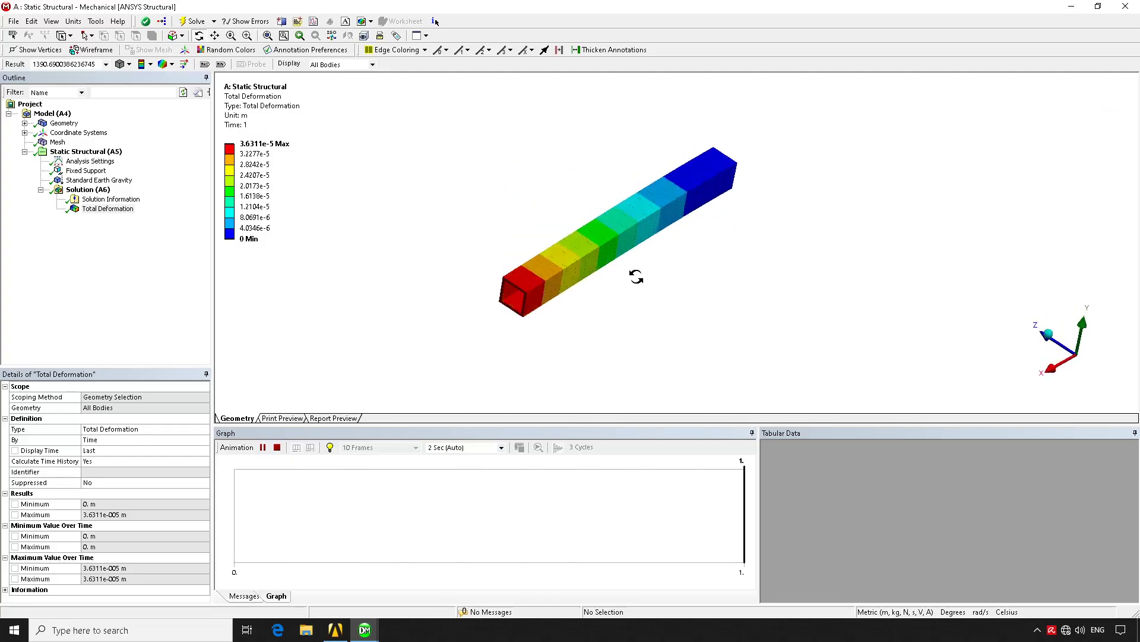
pyautogui.moveTo(368, 380); pyautogui.dragTo(654, 285)
pyautogui.scroll(3, 612, 278)
pyautogui.keyDown('ctrl'); pyautogui.moveTo(612, 277); pyautogui.dragTo(740, 281, button='middle'); pyautogui.keyUp('ctrl')
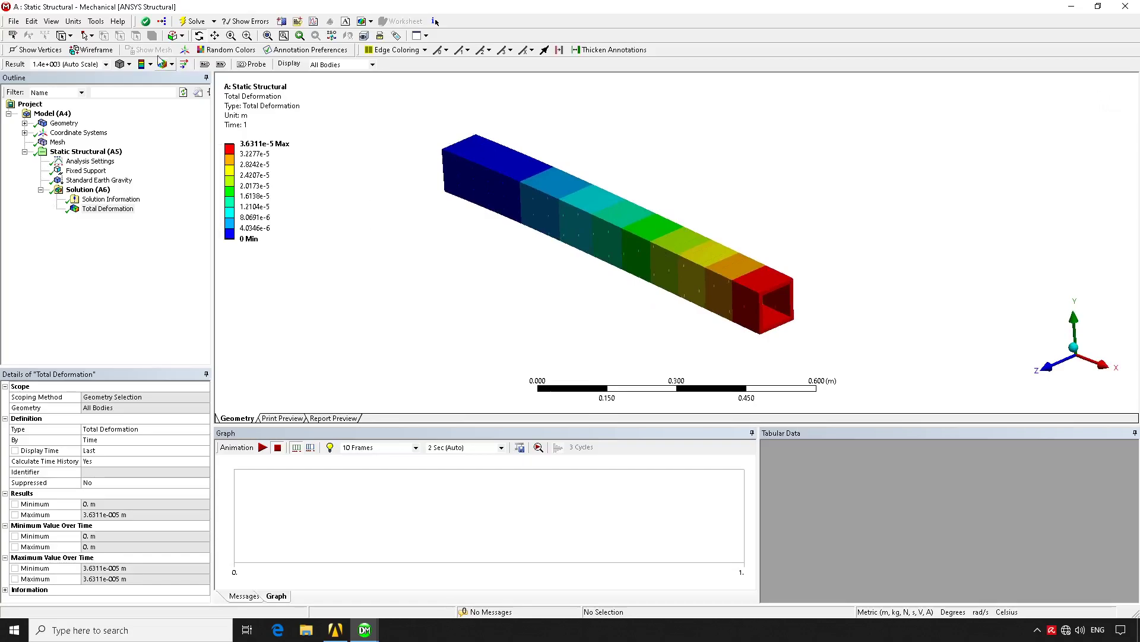
# Switch units to Metric (mm, t, N, s, mV, mA) and select Solution (A6)
pyautogui.click(73, 22)
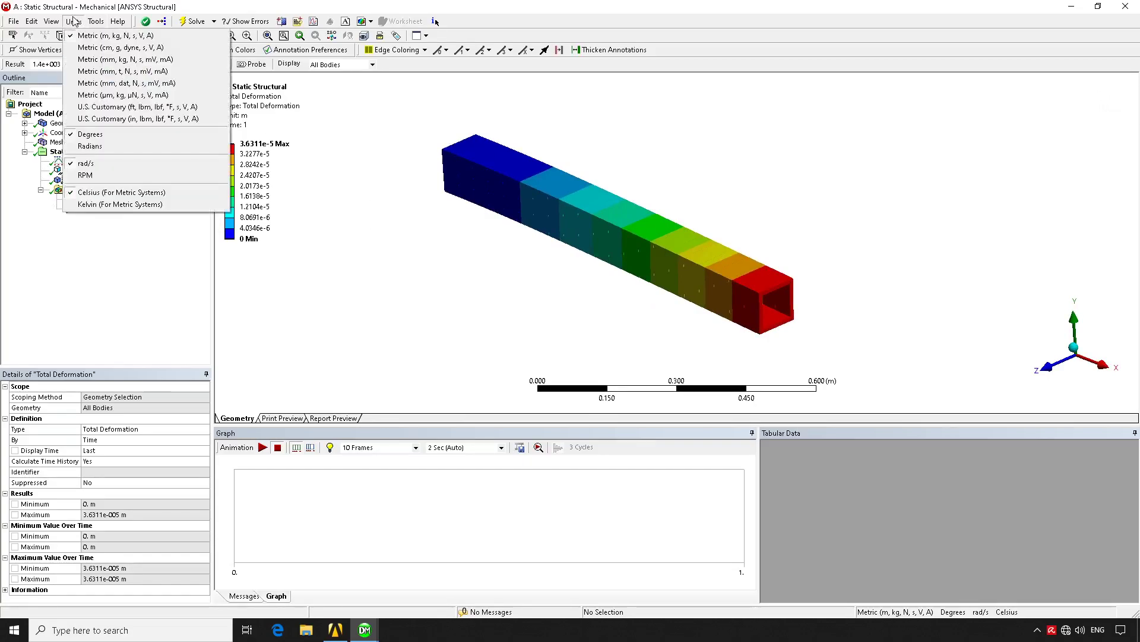
pyautogui.click(128, 72)
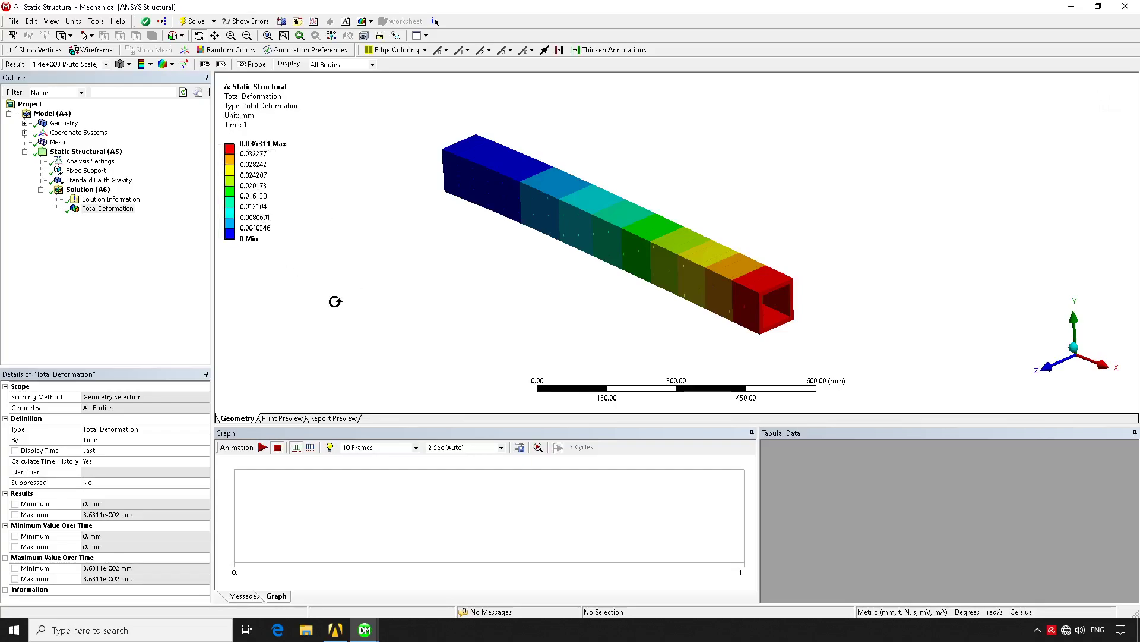
pyautogui.click(89, 190)
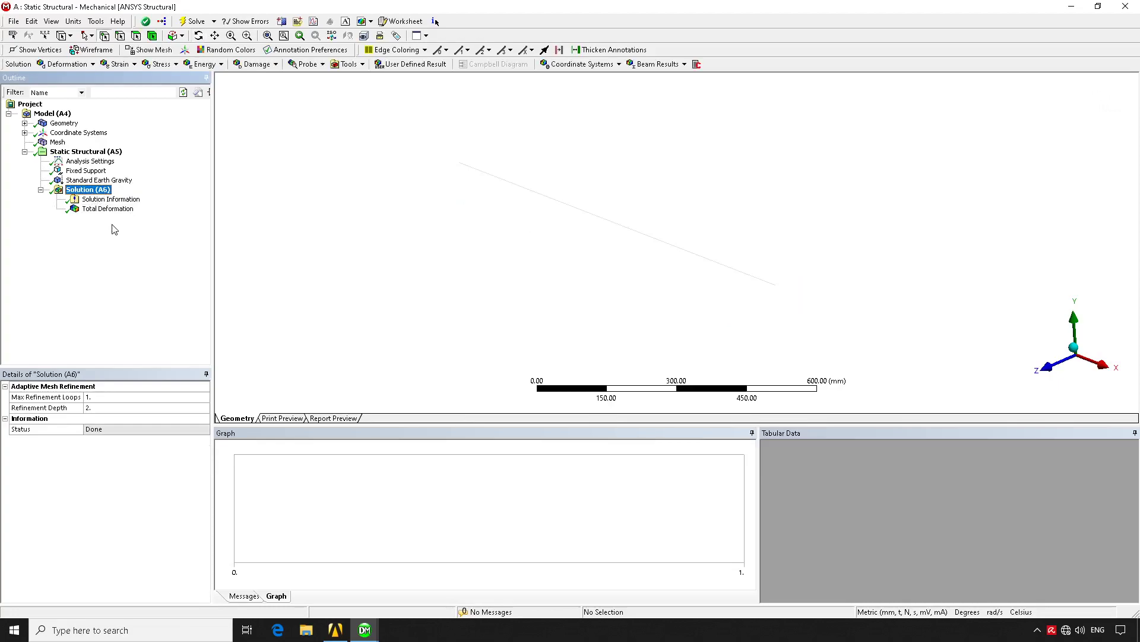
# Insert a Beam Tool under Solution (A6)
pyautogui.click(127, 66)
pyautogui.click(150, 65)
pyautogui.click(151, 66)
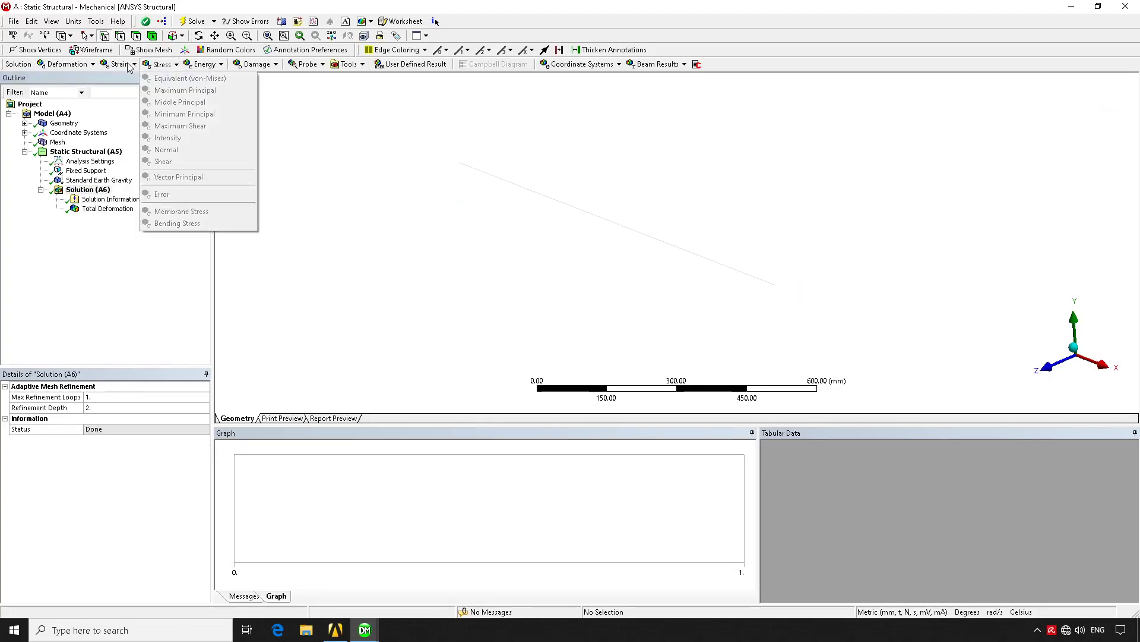
pyautogui.click(130, 67)
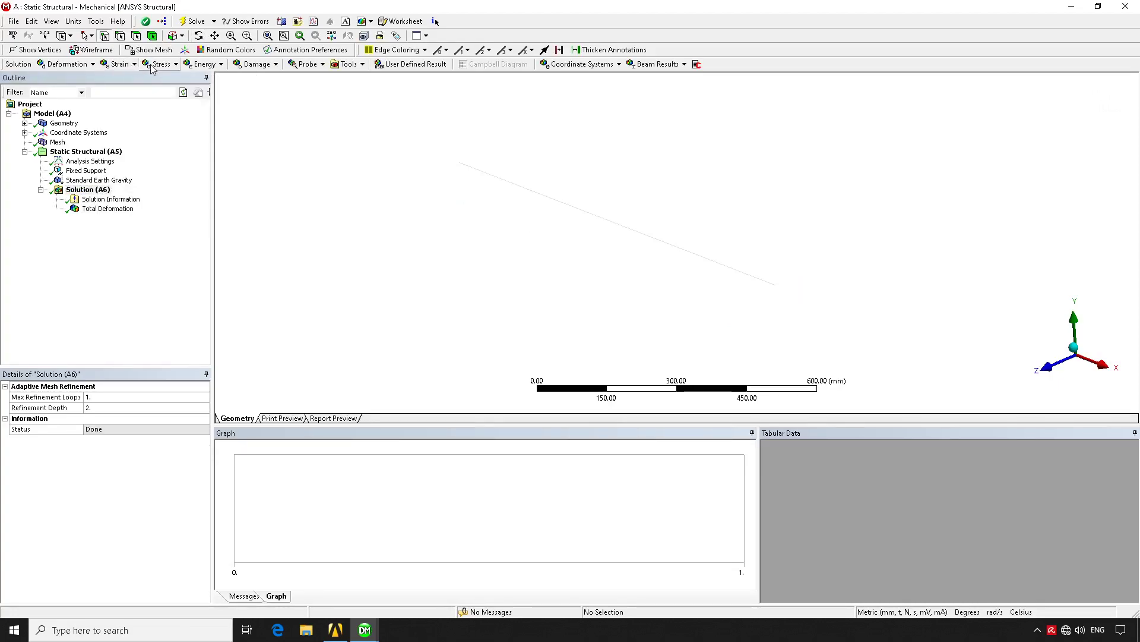
pyautogui.click(358, 65)
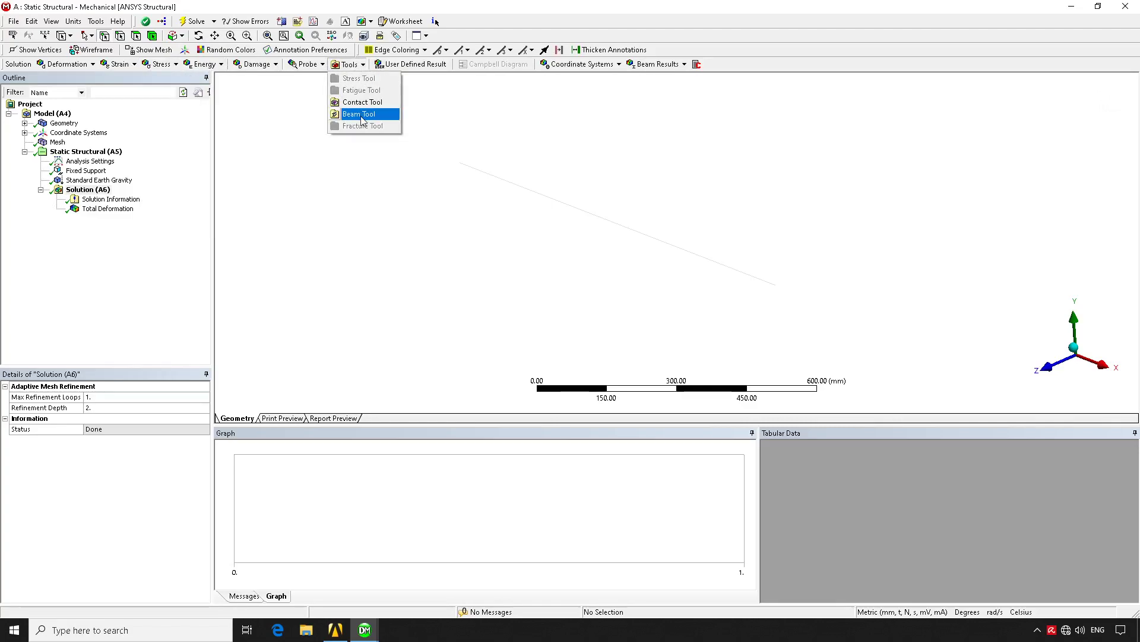
pyautogui.click(361, 114)
# Solve the Beam Tool and view its Maximum Combined Stress of 1.4077 MPa
pyautogui.click(57, 218)
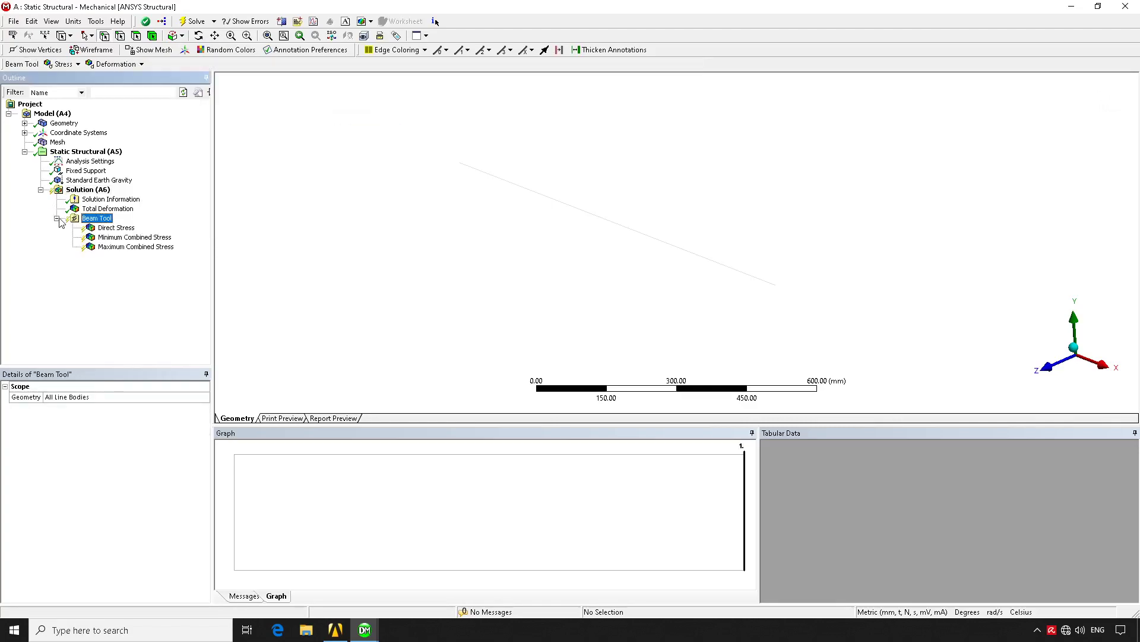
pyautogui.click(195, 23)
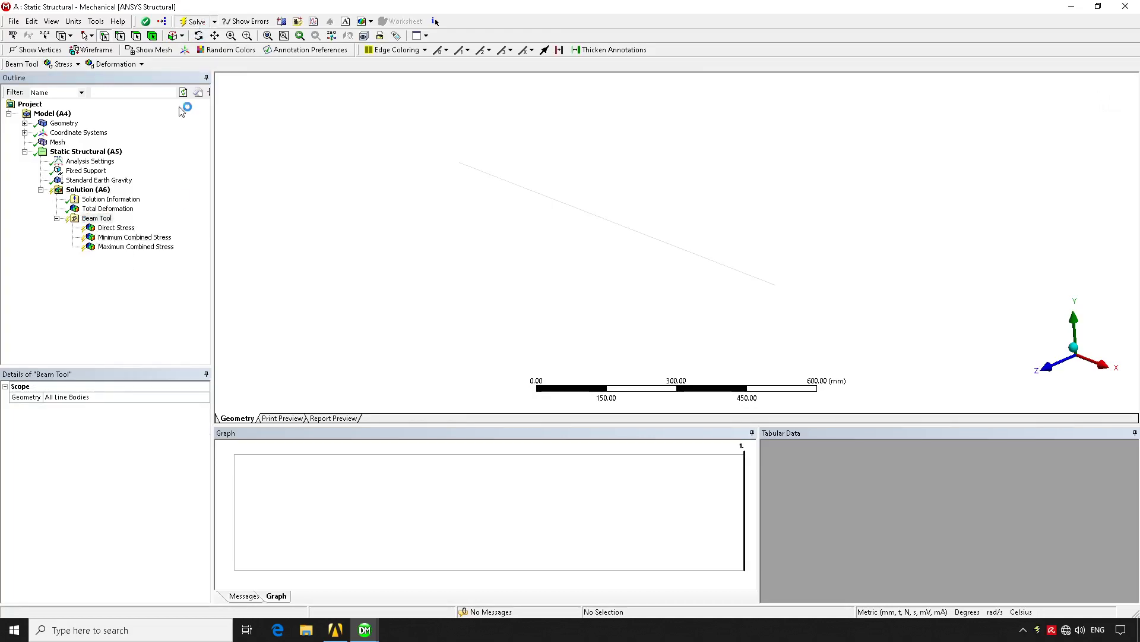
pyautogui.click(135, 237)
pyautogui.click(136, 246)
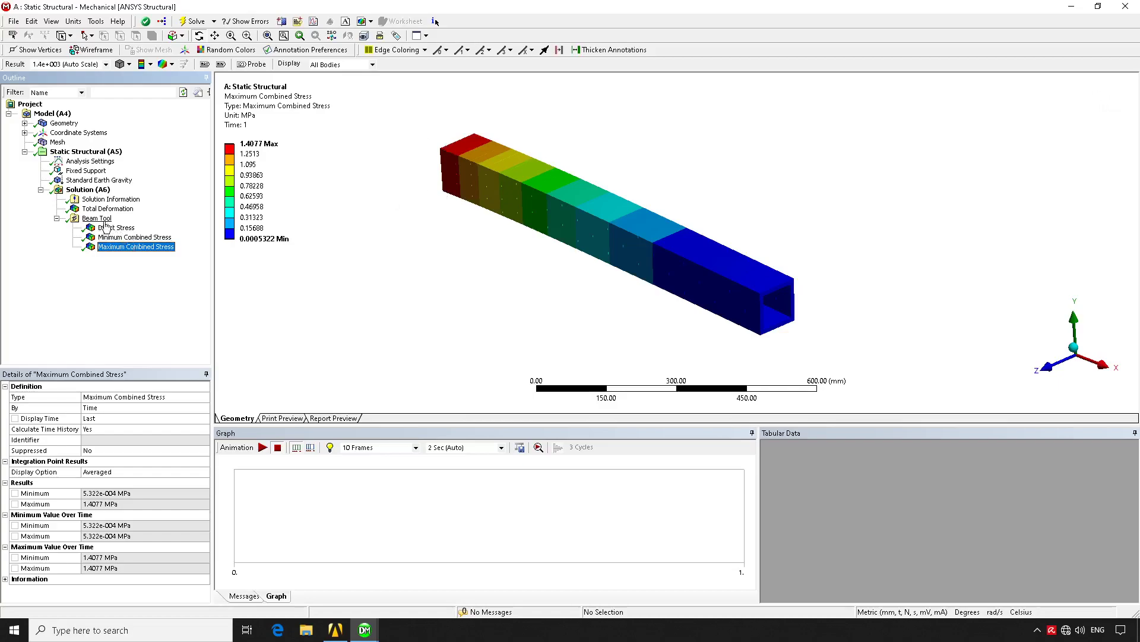
pyautogui.click(57, 218)
pyautogui.click(95, 190)
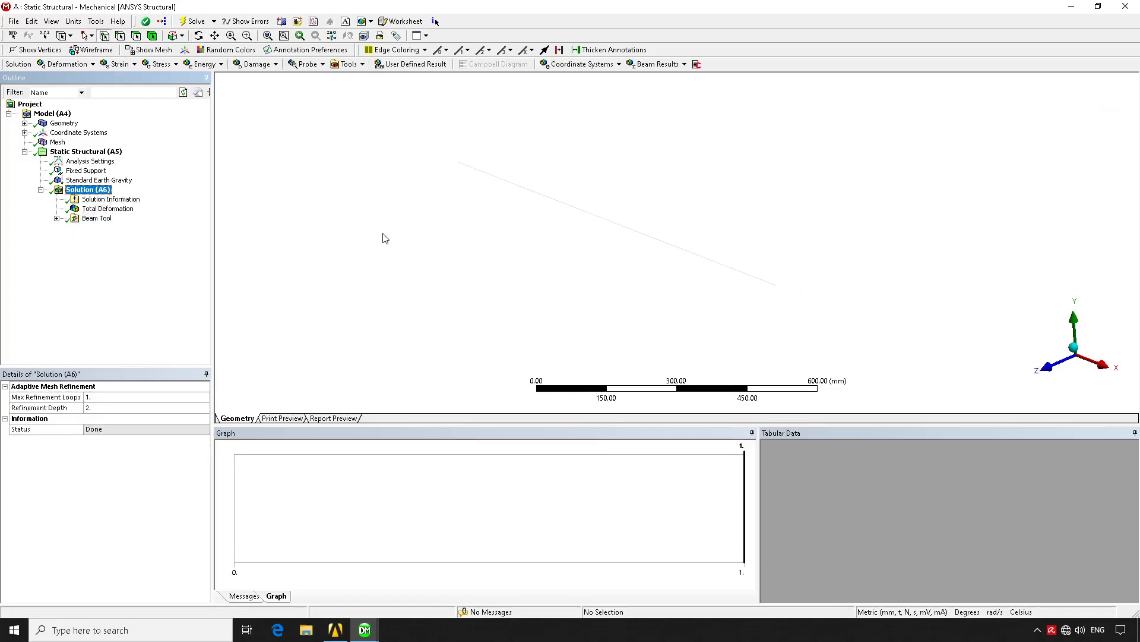
# Insert a Total Shear-Moment Diagram result and go to its Path field
pyautogui.click(663, 65)
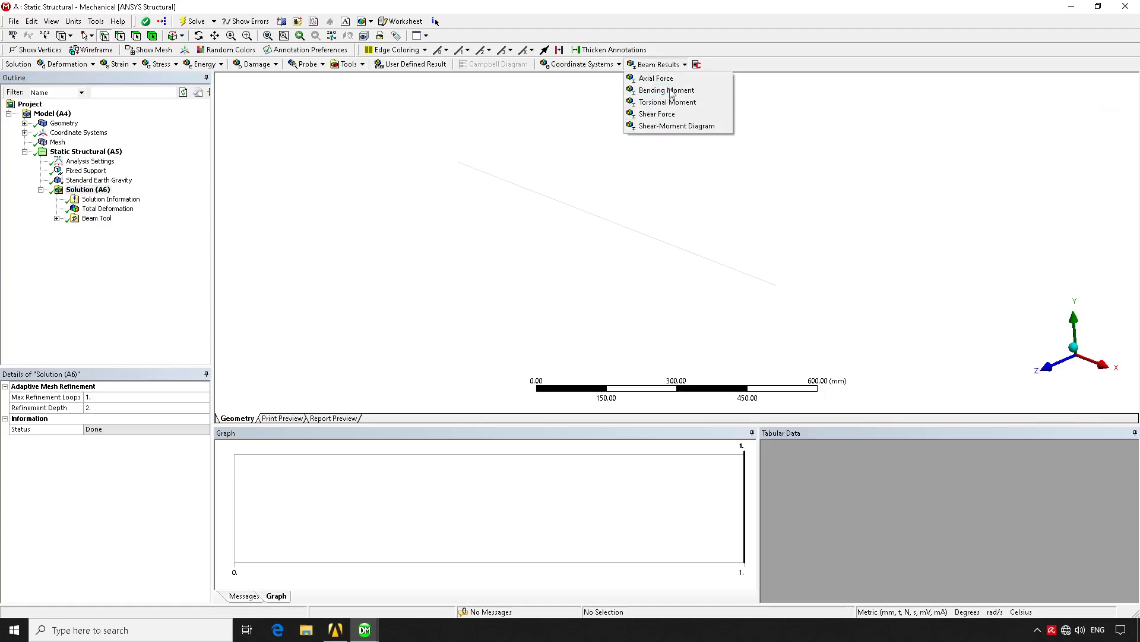
pyautogui.click(678, 127)
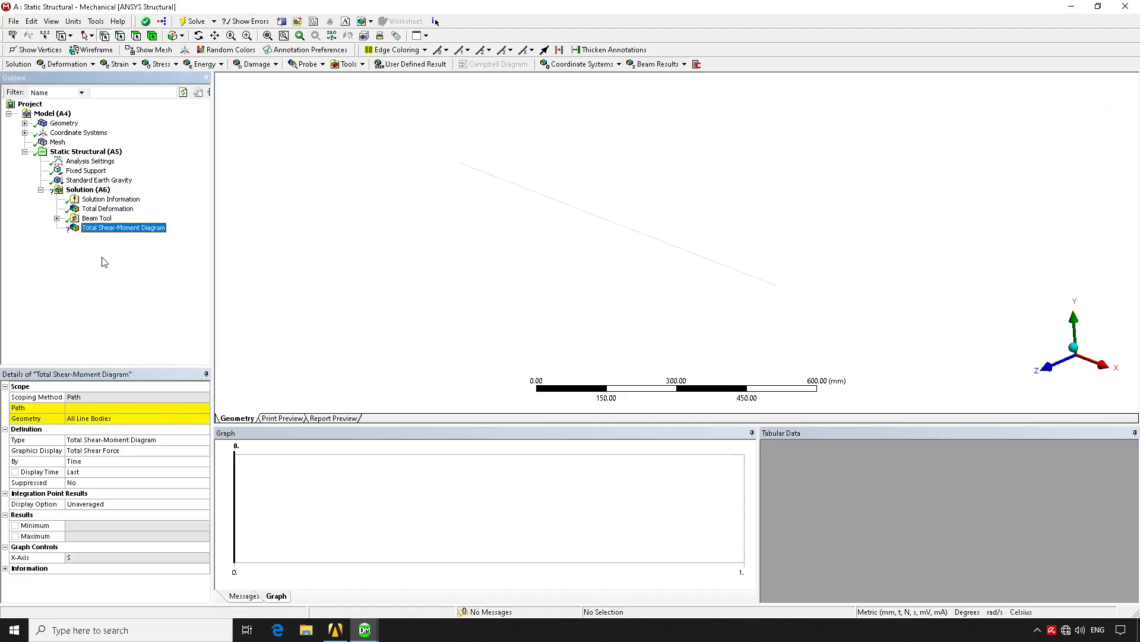
pyautogui.click(93, 409)
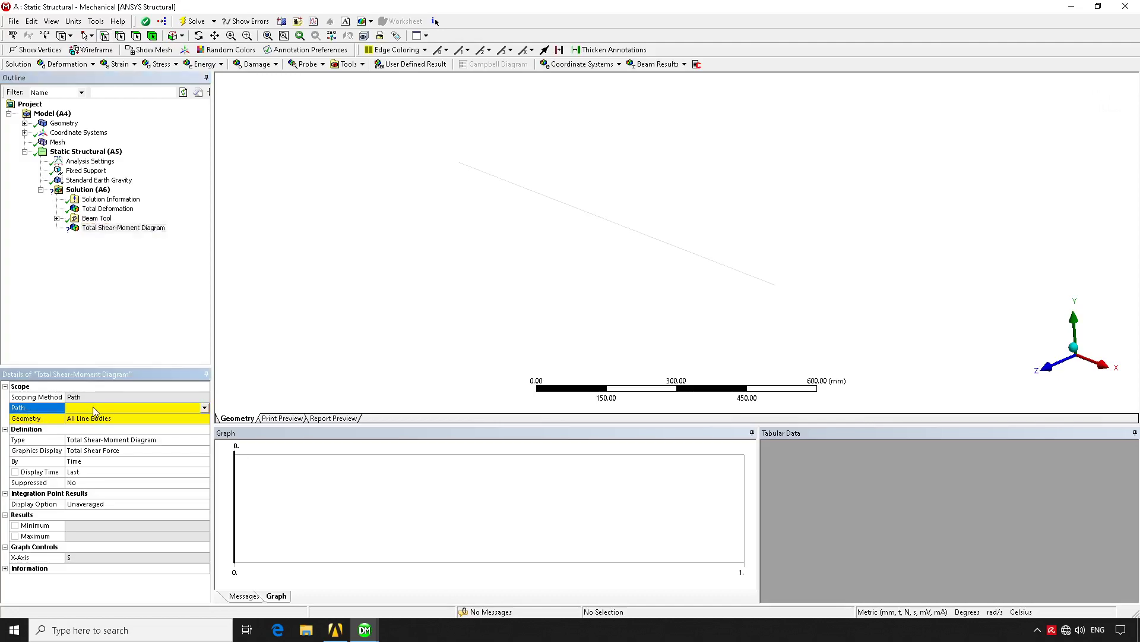
# Insert Construction Geometry with a new Path under the model
pyautogui.click(53, 114)
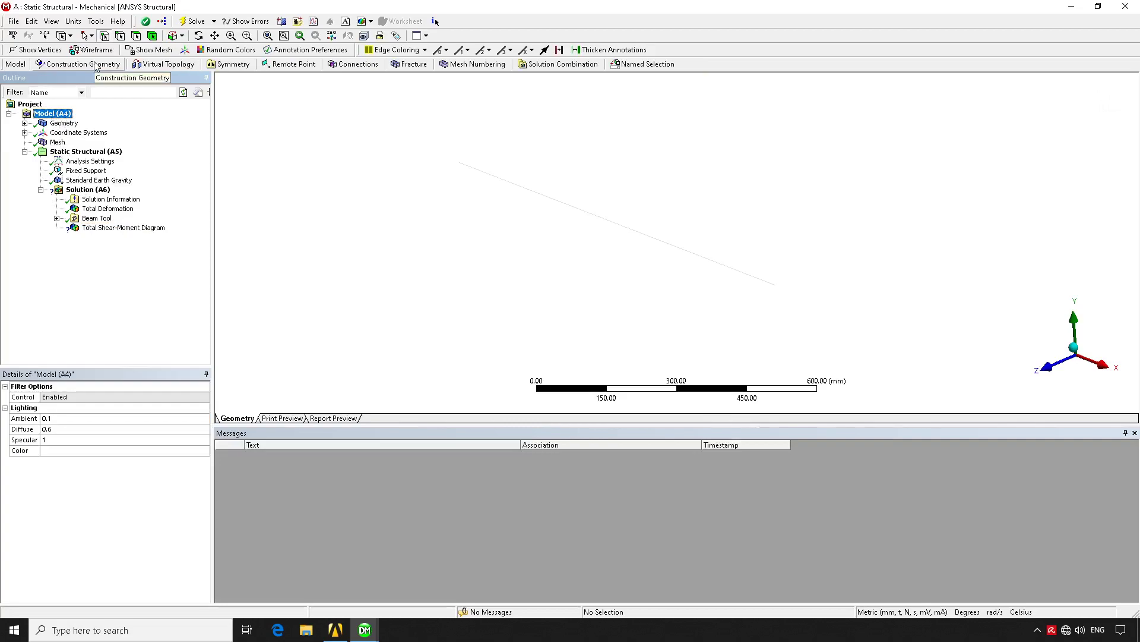
pyautogui.click(95, 65)
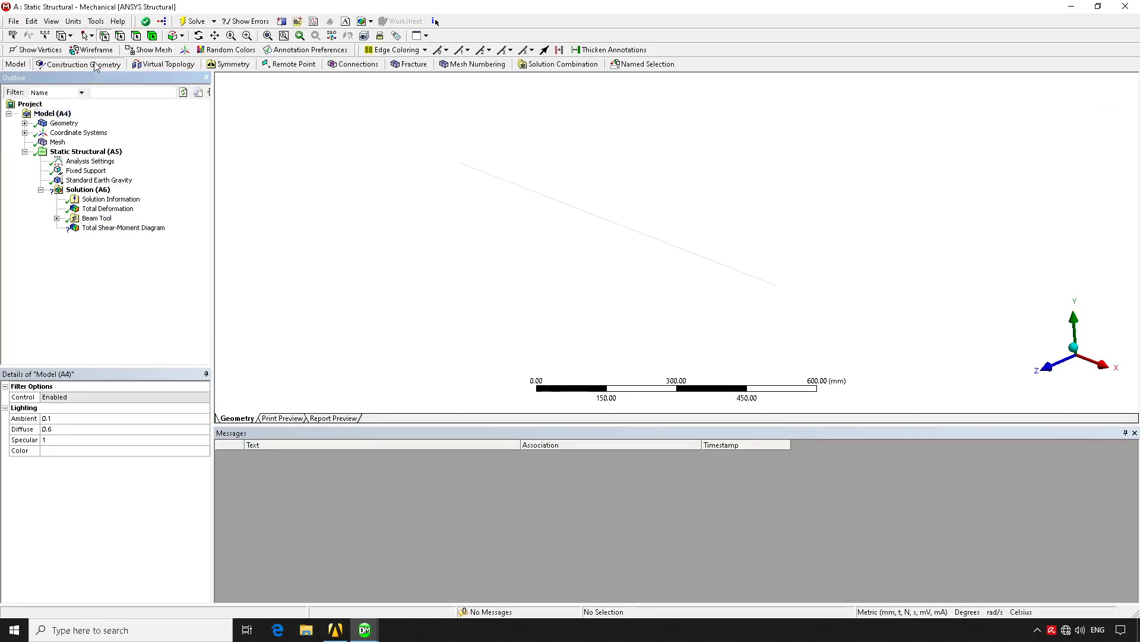
pyautogui.rightClick(79, 135)
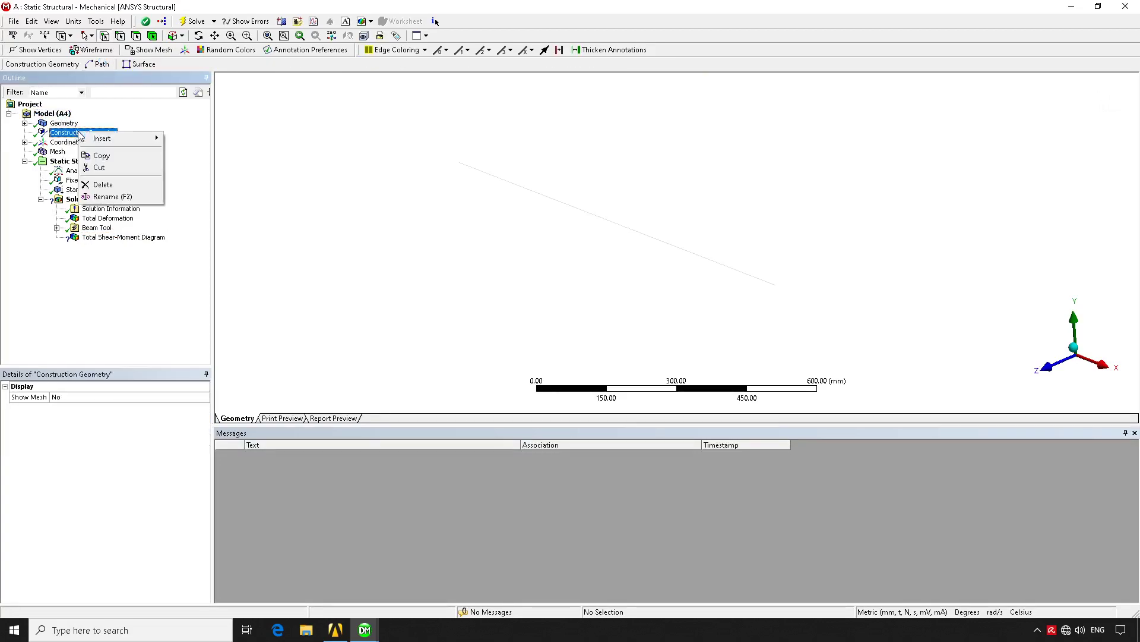
pyautogui.moveTo(121, 139)
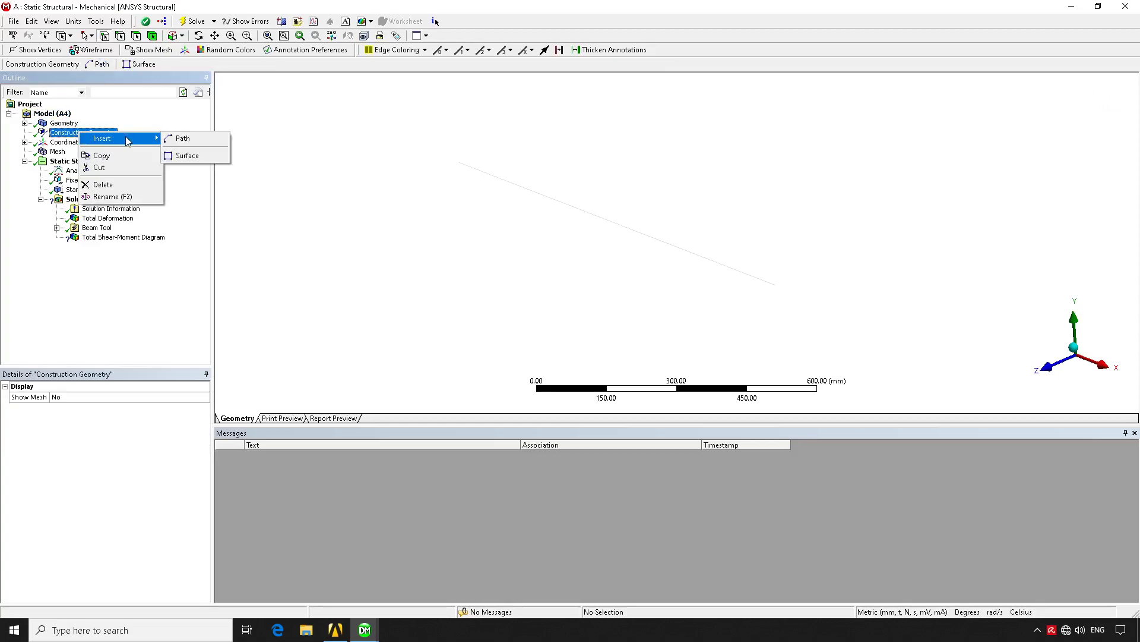
pyautogui.click(196, 142)
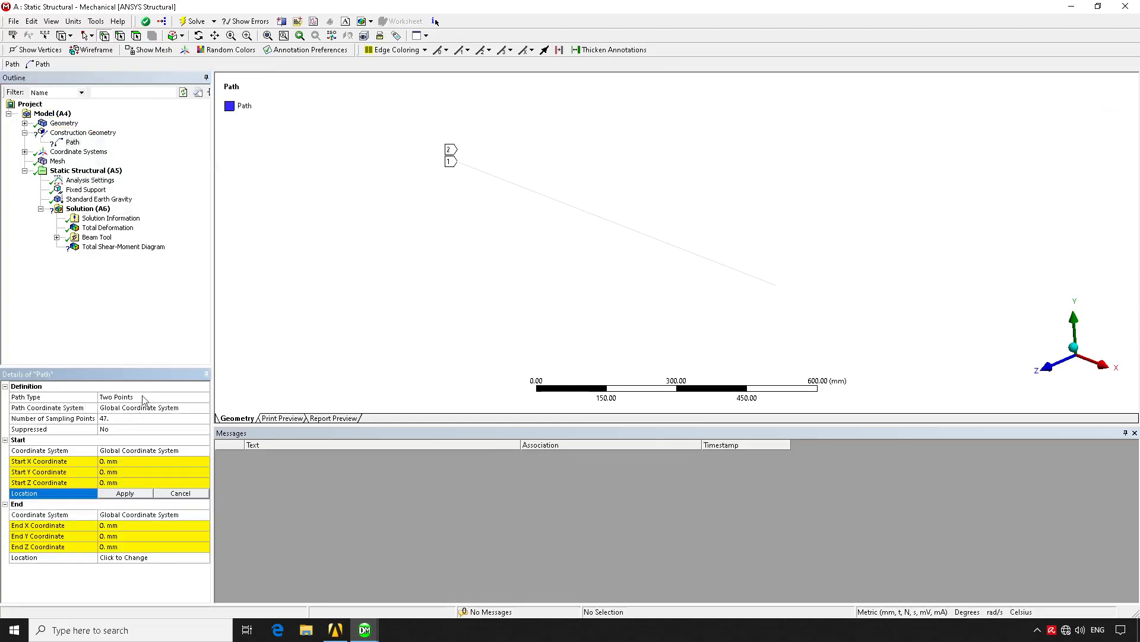
# Set the Path Type to Edge and scope it to the beam's 1000 mm line edge
pyautogui.click(161, 397)
pyautogui.click(203, 398)
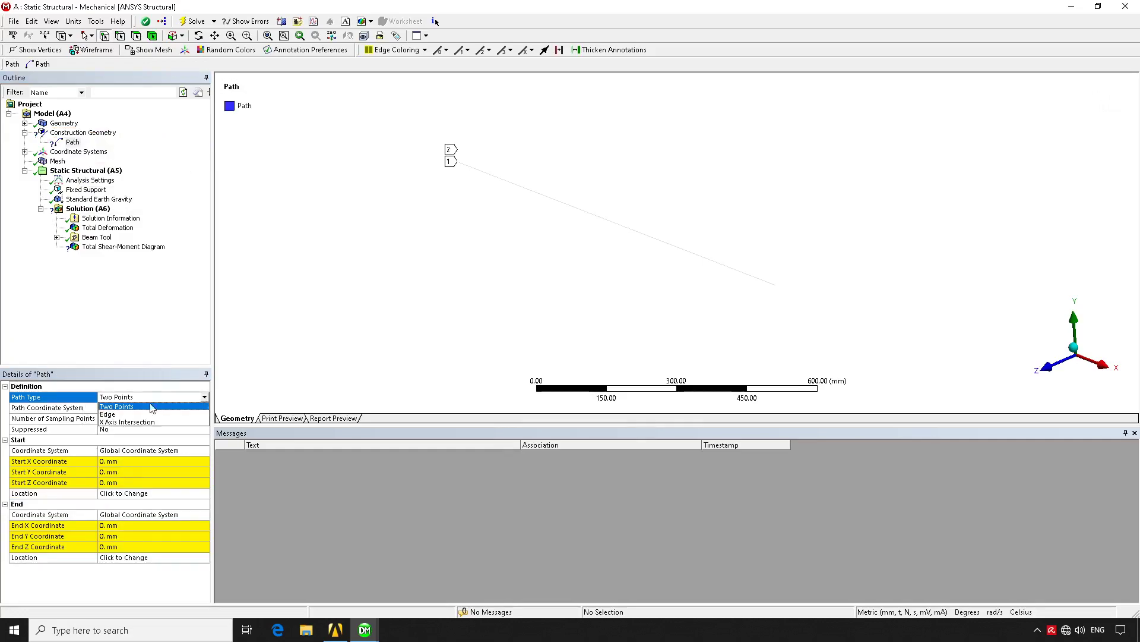
pyautogui.click(133, 415)
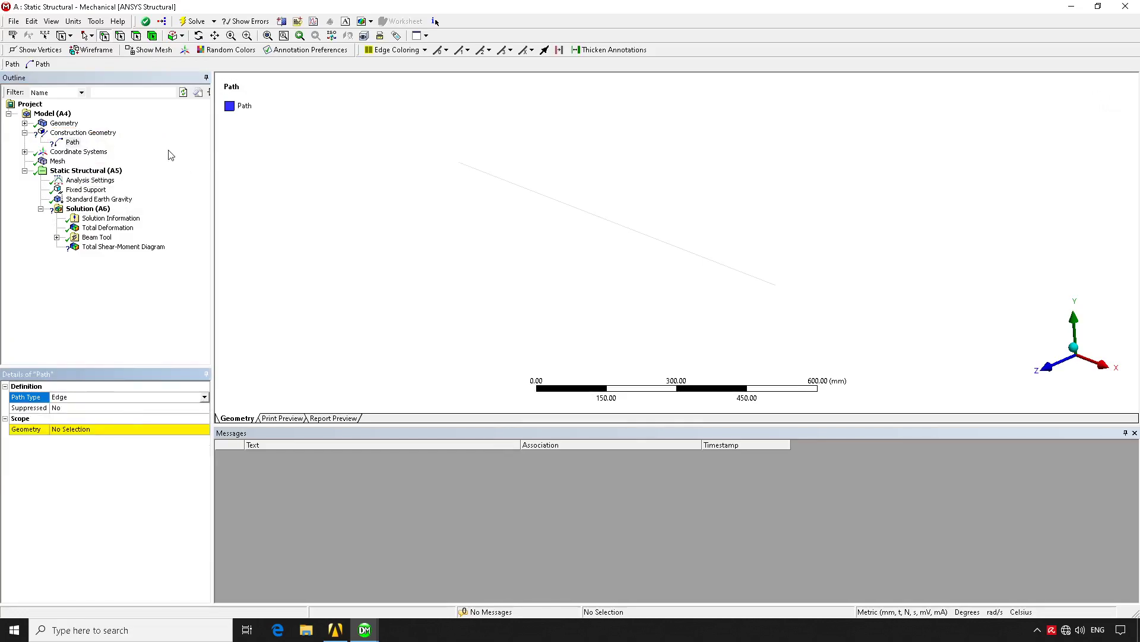
pyautogui.click(120, 33)
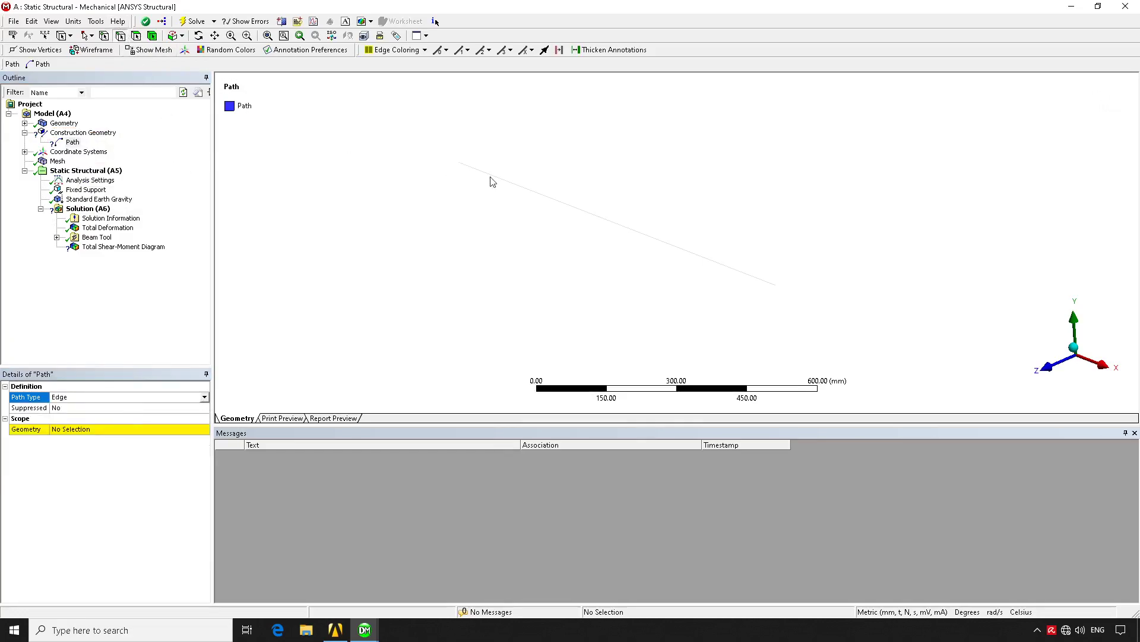
pyautogui.click(545, 198)
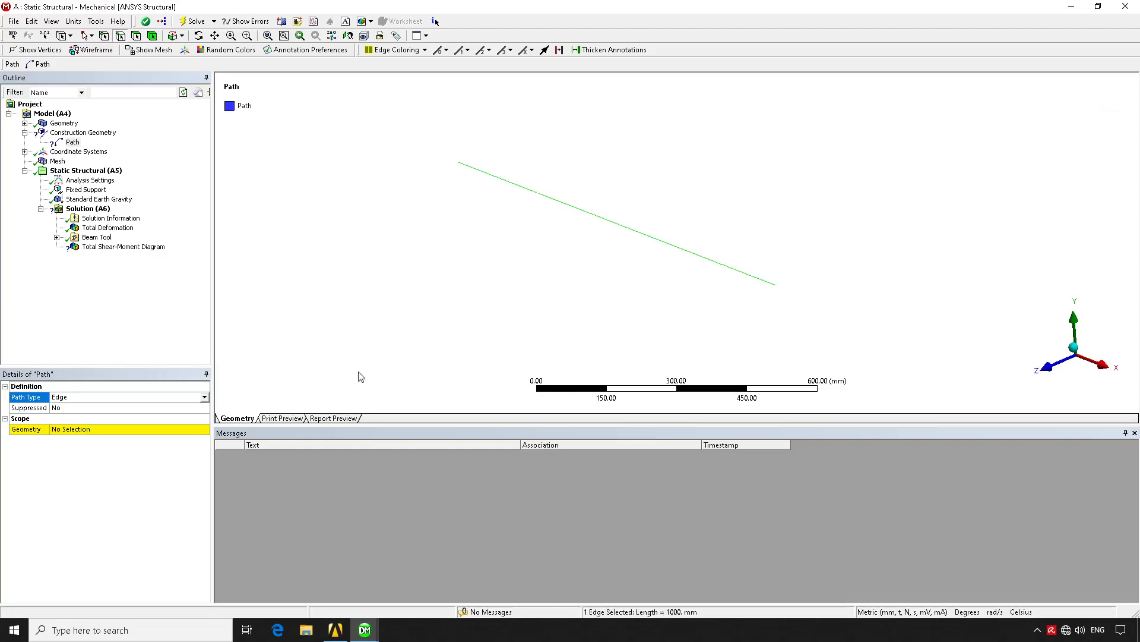
pyautogui.click(83, 429)
pyautogui.click(87, 431)
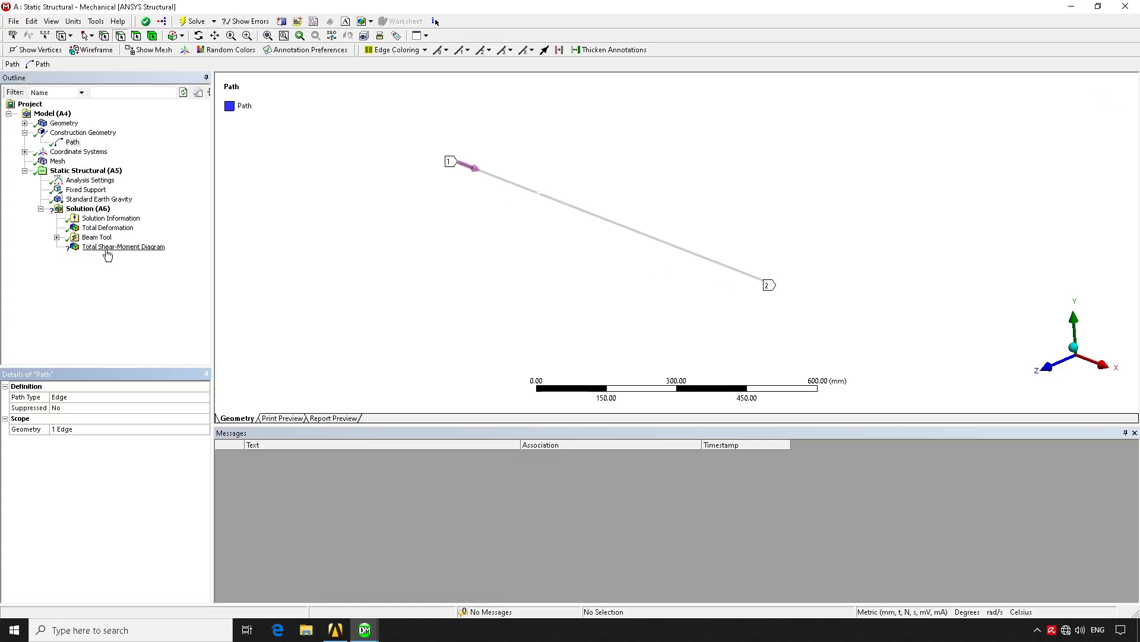
pyautogui.click(107, 248)
# Scope the shear-moment diagram to Path and solve: shear 277.14 N, moment 1.3852e+05 N·mm
pyautogui.click(112, 410)
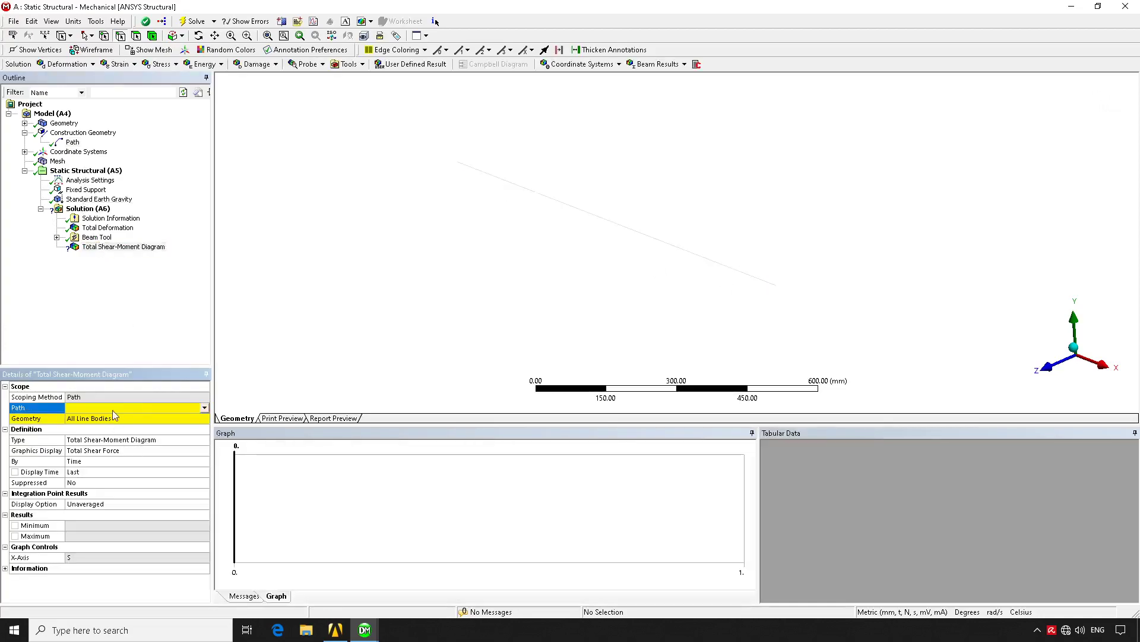
pyautogui.click(84, 408)
pyautogui.click(76, 418)
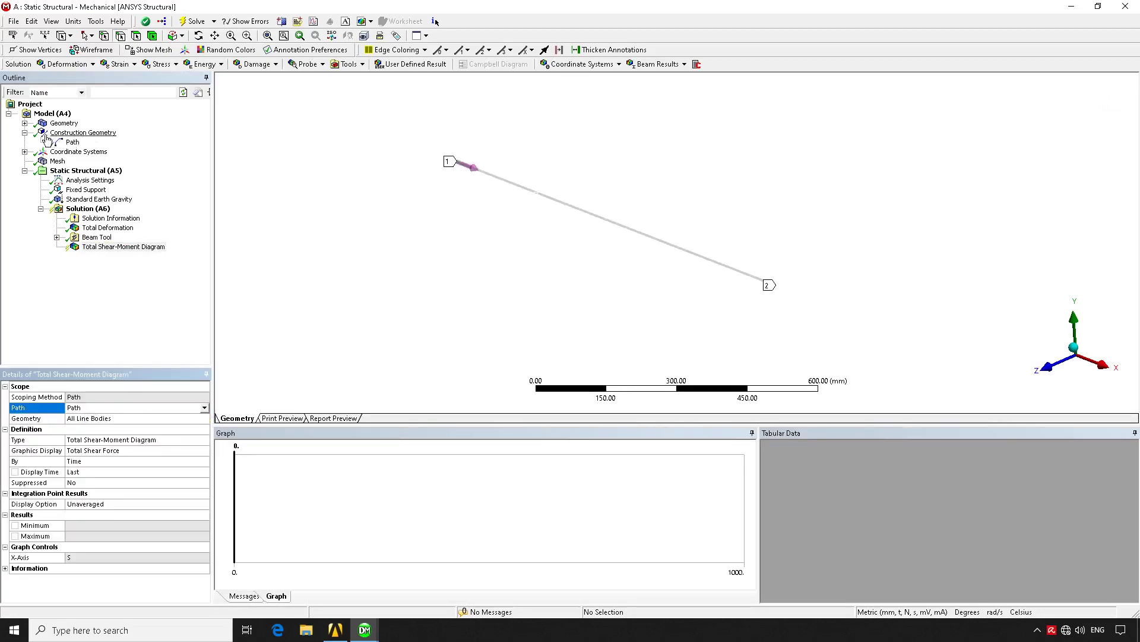
pyautogui.click(25, 133)
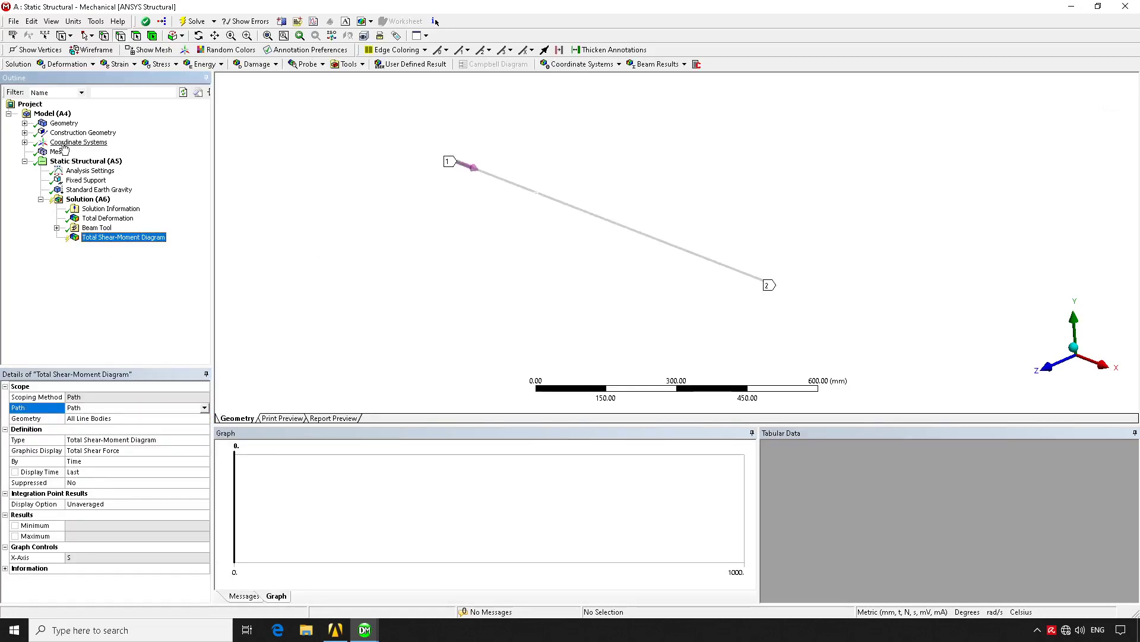
pyautogui.click(24, 133)
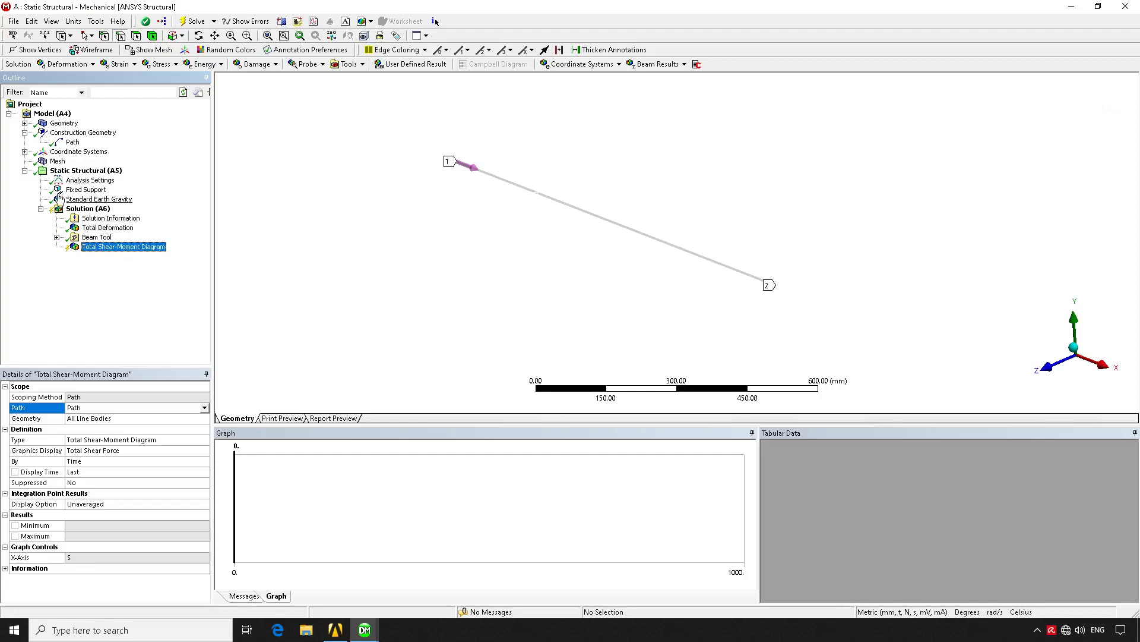
pyautogui.click(196, 22)
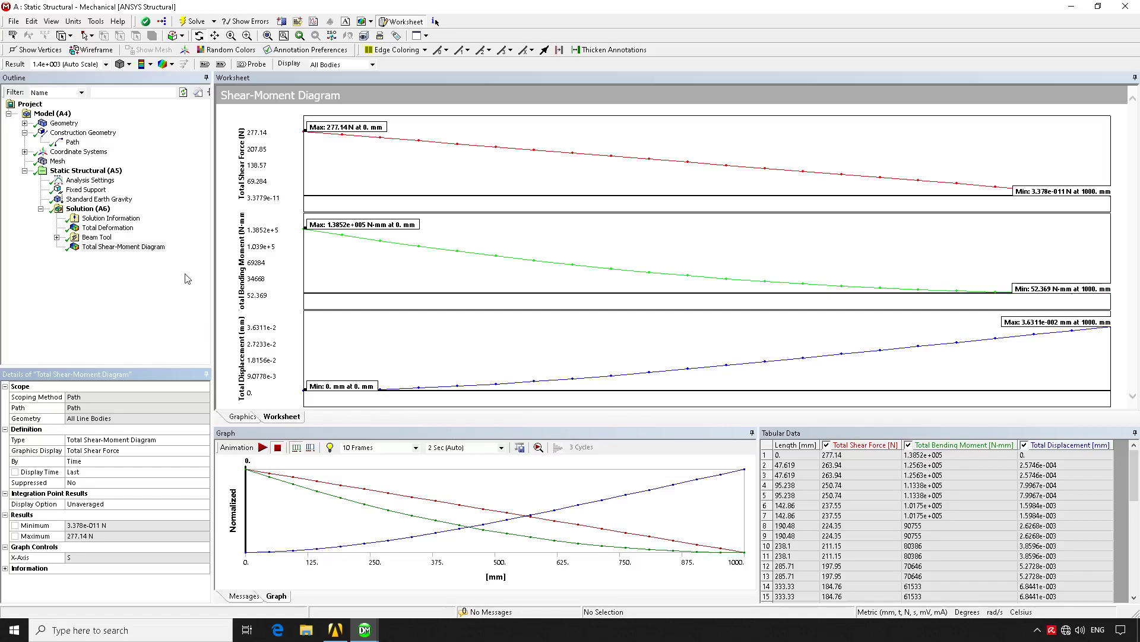
# Review Total Deformation and the Beam Tool stress results, then select the Mesh
pyautogui.click(108, 227)
pyautogui.click(57, 237)
pyautogui.click(107, 256)
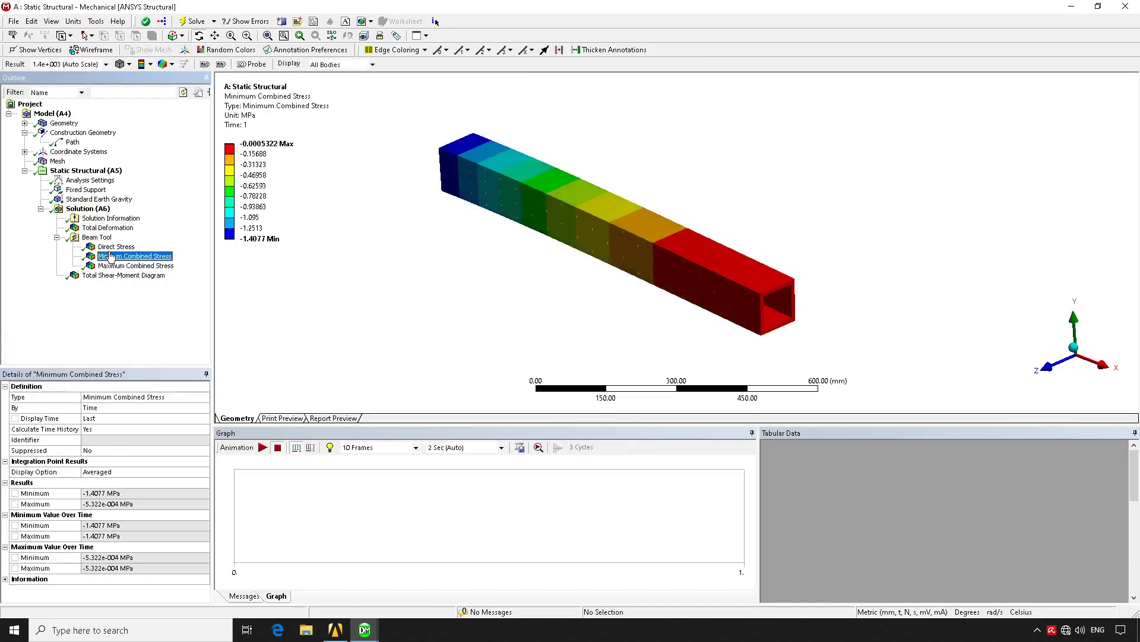
pyautogui.press('Up')
pyautogui.click(56, 237)
pyautogui.click(70, 228)
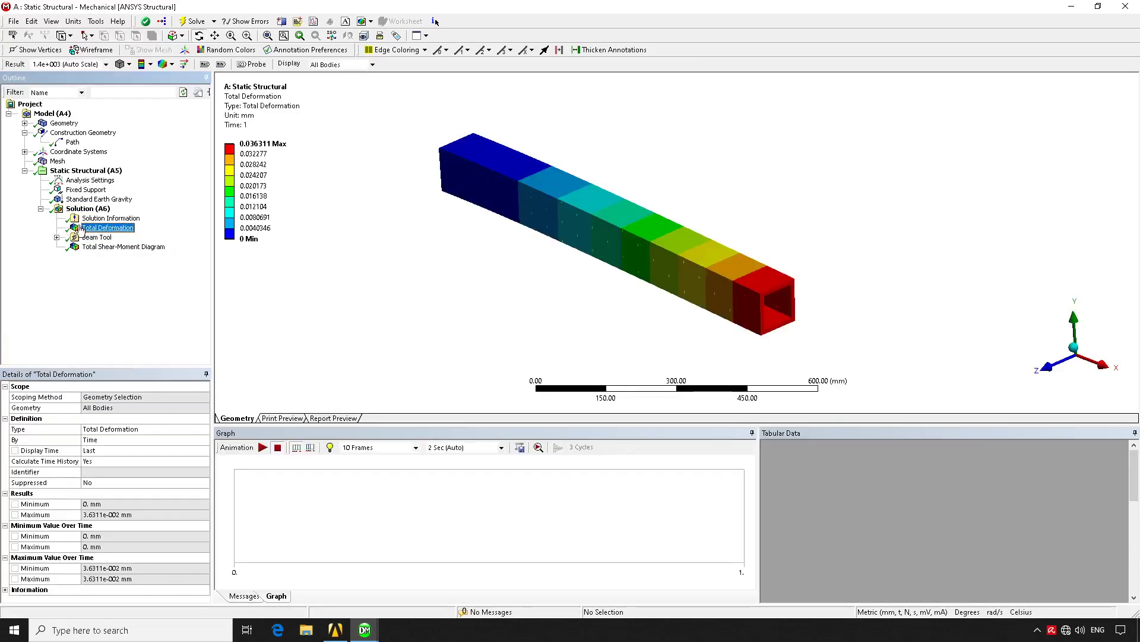
pyautogui.click(40, 209)
pyautogui.click(59, 162)
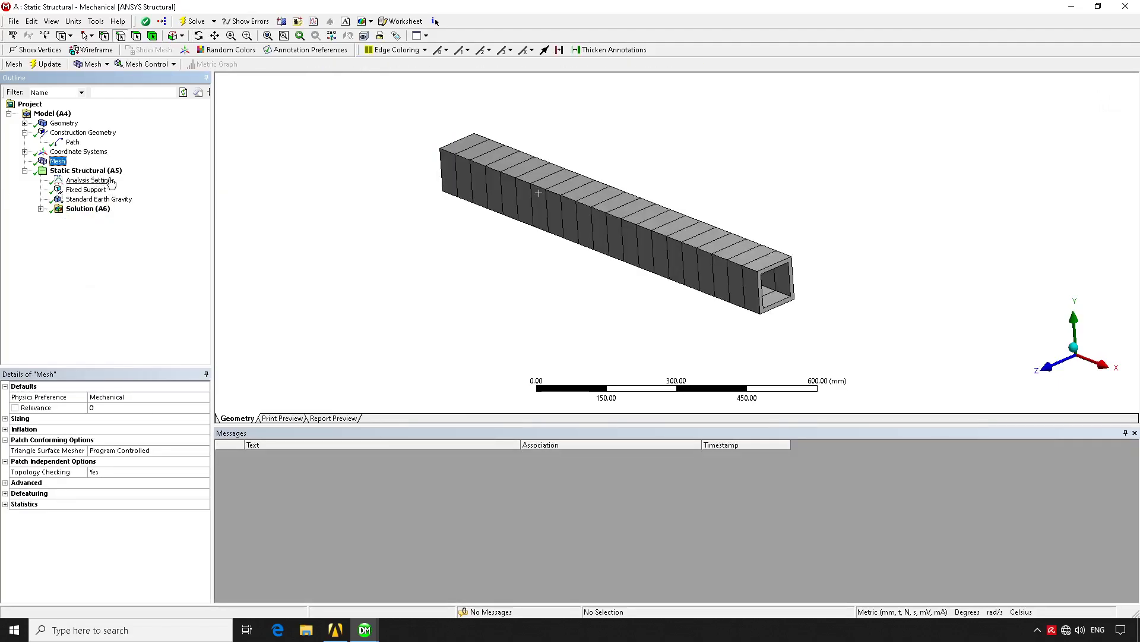
# Add a 10 mm Edge Sizing on the beam's line edge and re-solve the model
pyautogui.click(147, 64)
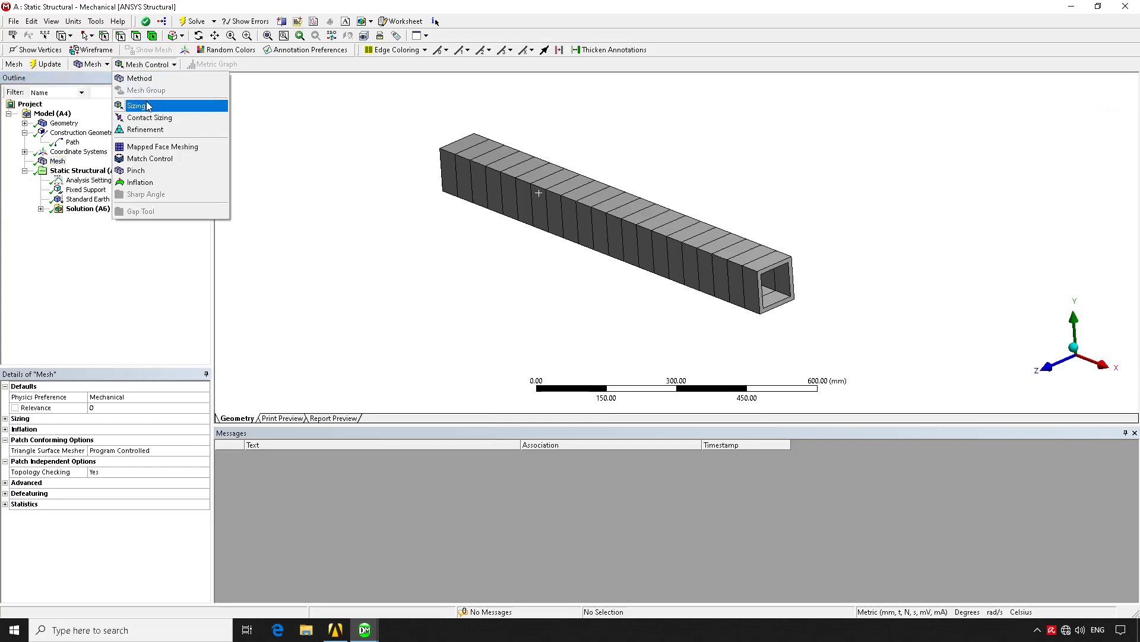
pyautogui.click(137, 105)
pyautogui.click(544, 195)
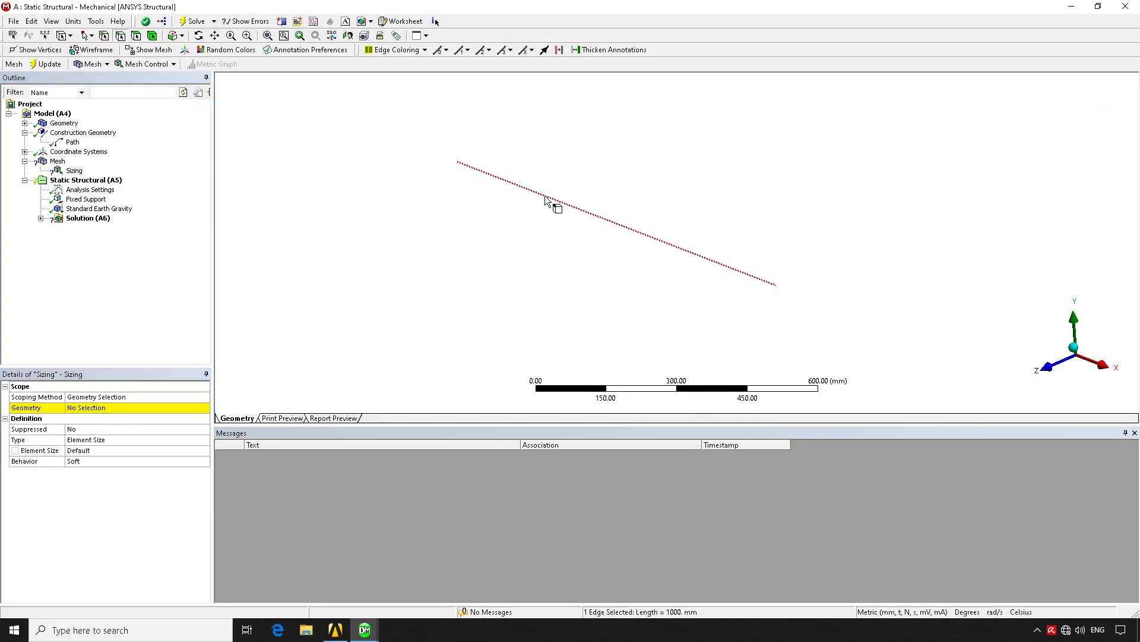
pyautogui.click(90, 408)
pyautogui.click(86, 407)
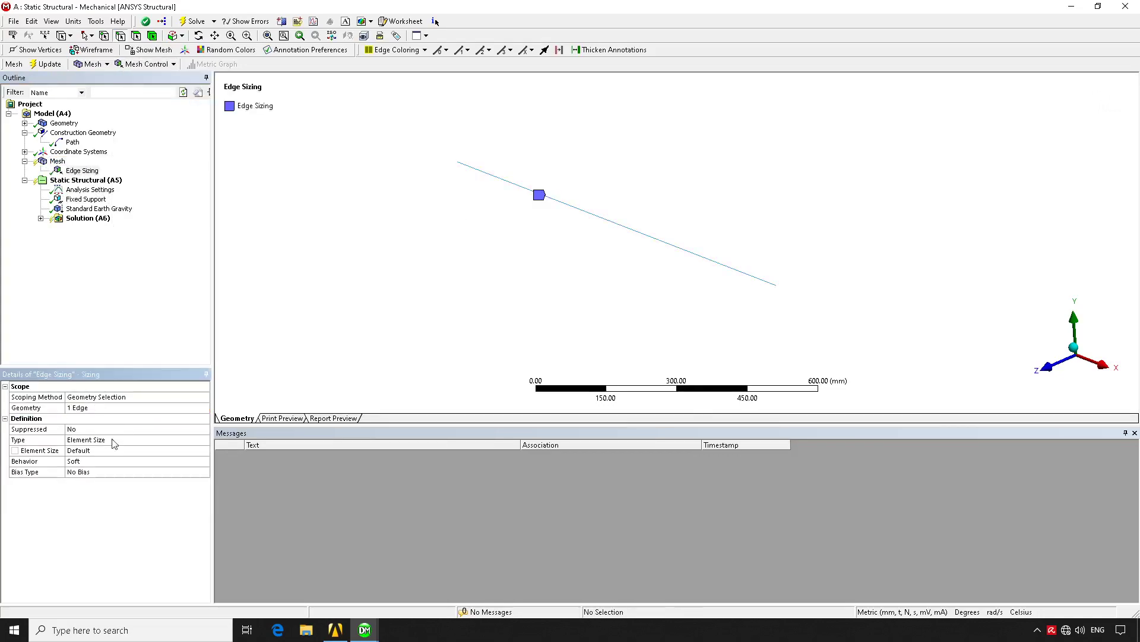
pyautogui.click(113, 445)
pyautogui.click(109, 451)
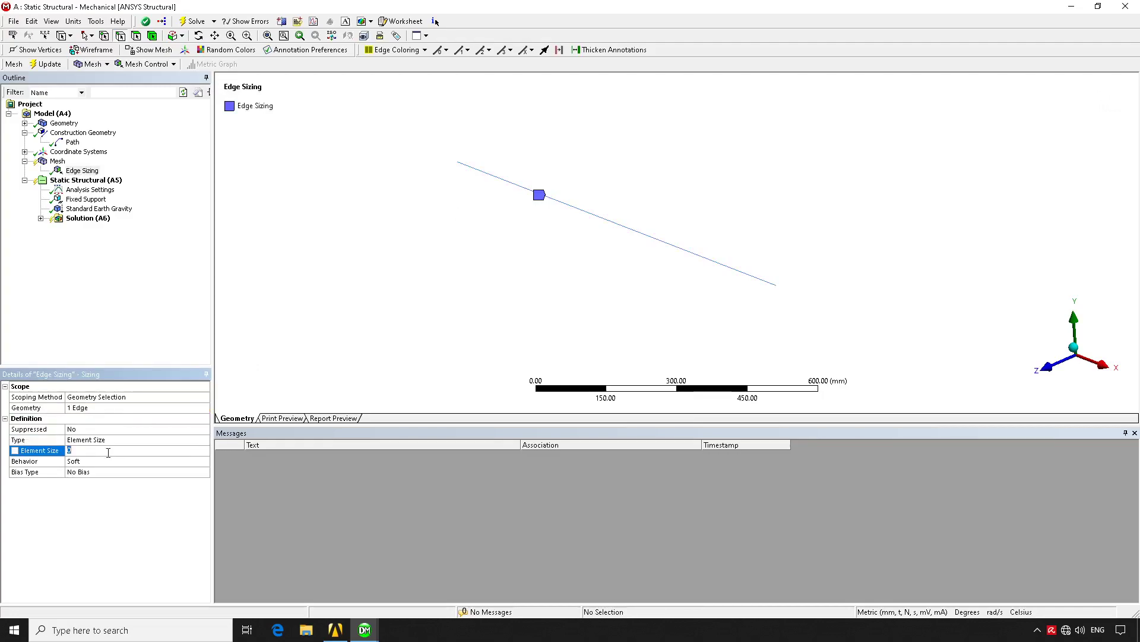
pyautogui.write('10')
pyautogui.press('Return')
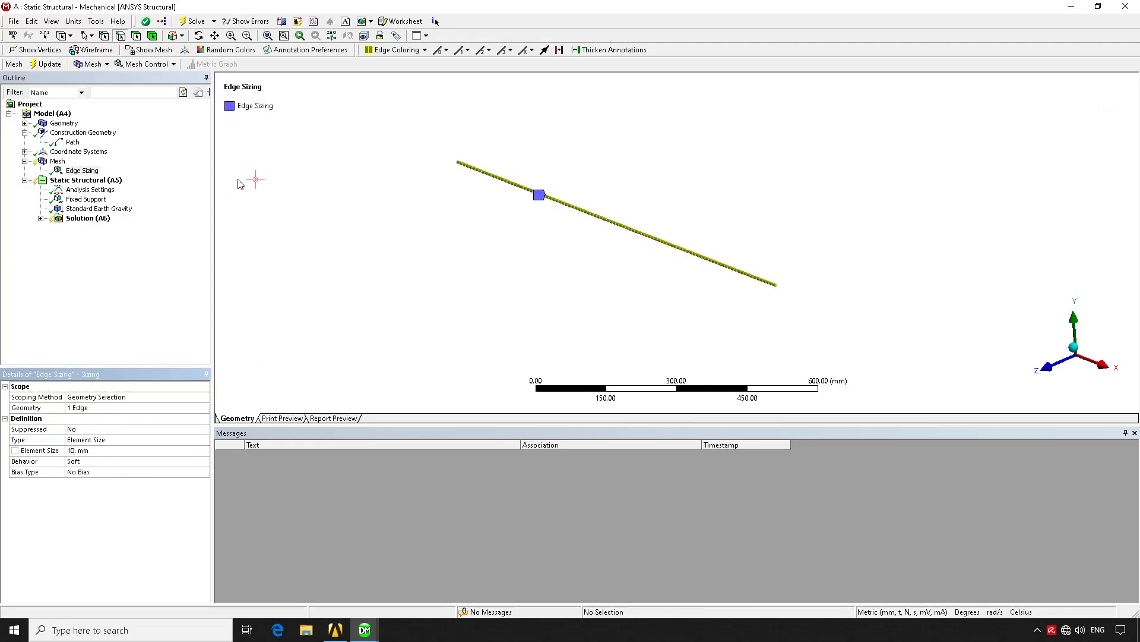
pyautogui.click(194, 22)
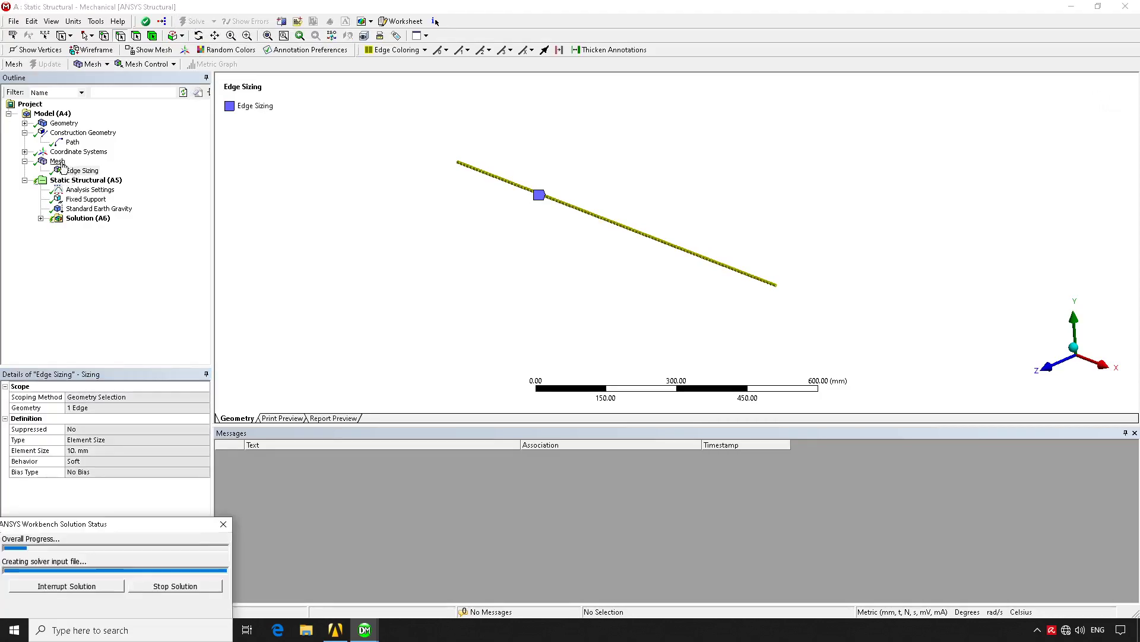
# Review Total Deformation, the Direct and Min/Max Combined beam stresses, and the Total Shear-Moment Diagram (277.14 N, 1.3857e+05 N·mm)
pyautogui.click(40, 219)
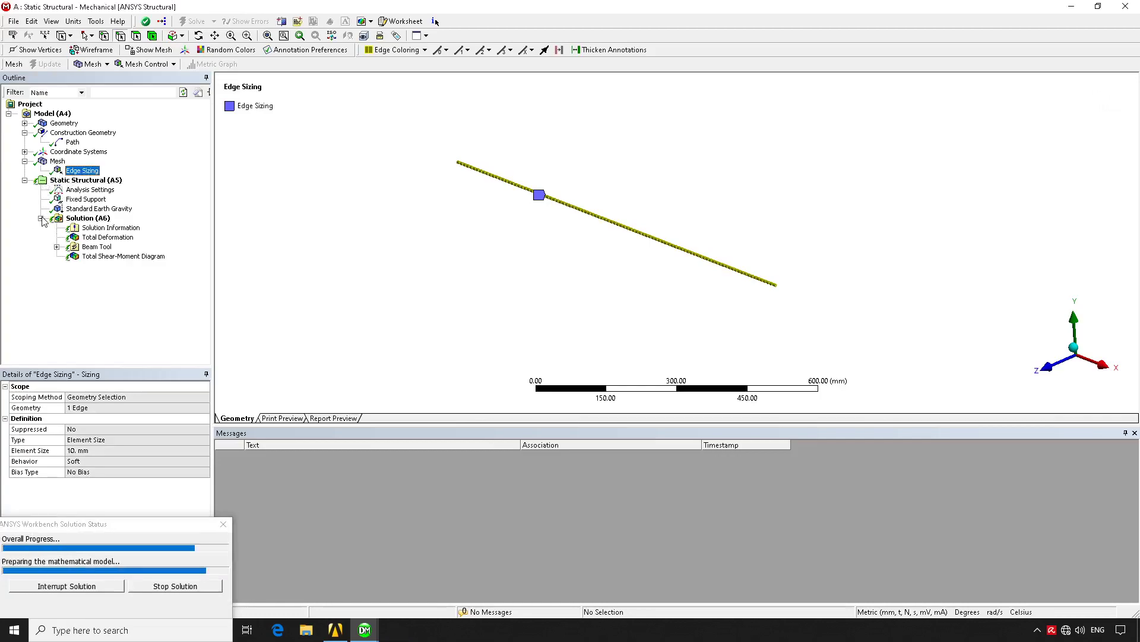
pyautogui.click(126, 238)
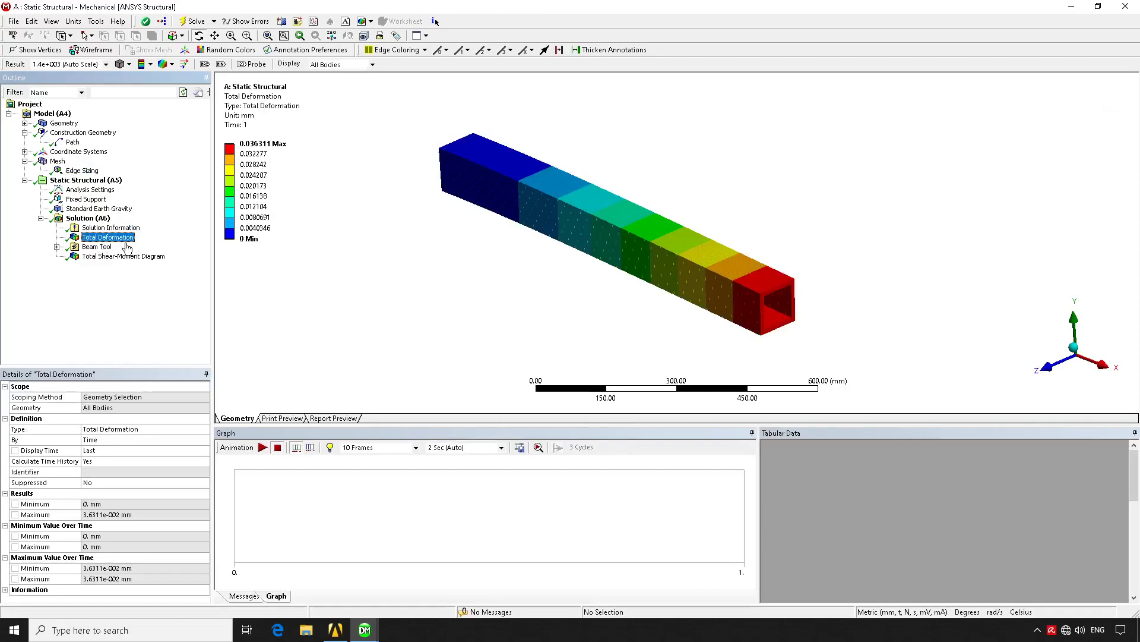
pyautogui.click(56, 247)
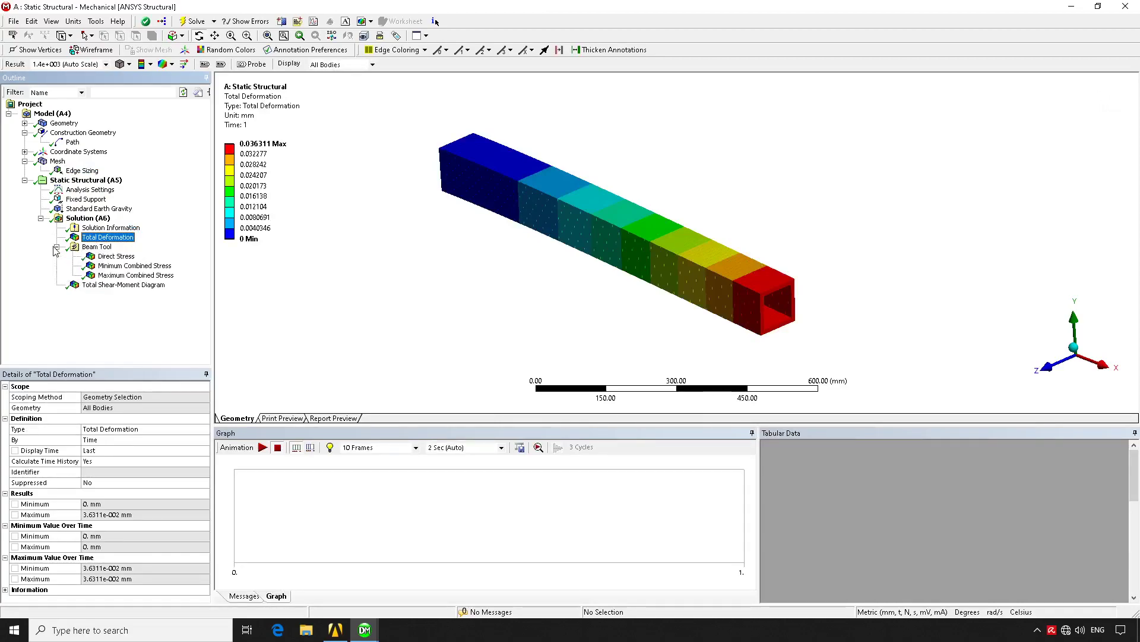
pyautogui.click(122, 265)
pyautogui.click(116, 256)
pyautogui.click(122, 275)
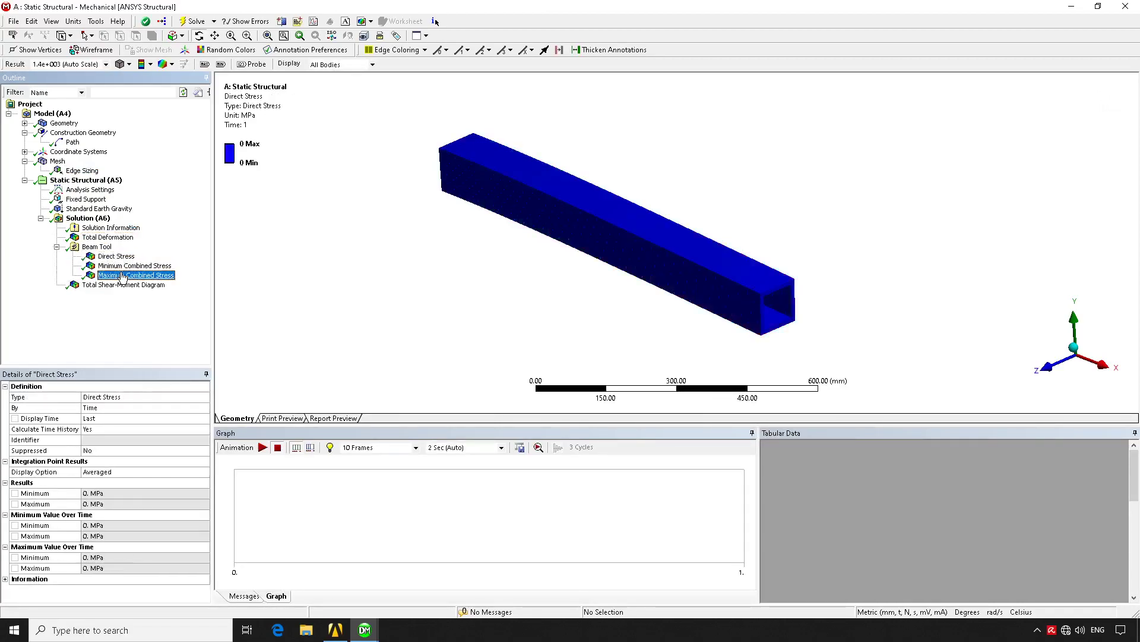
pyautogui.click(57, 247)
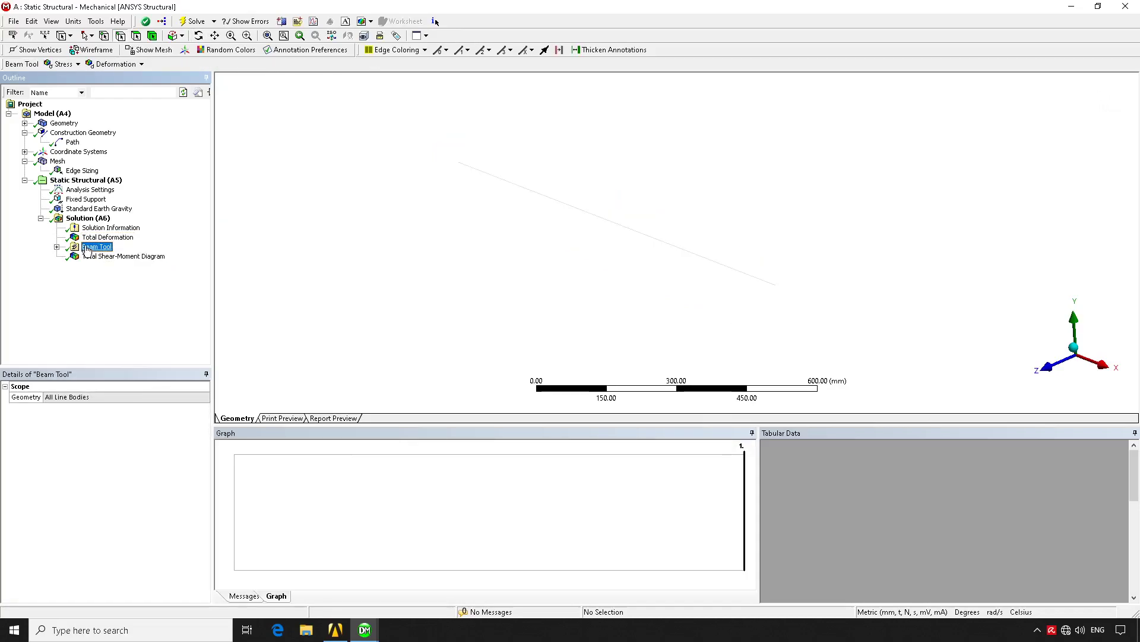
pyautogui.click(107, 257)
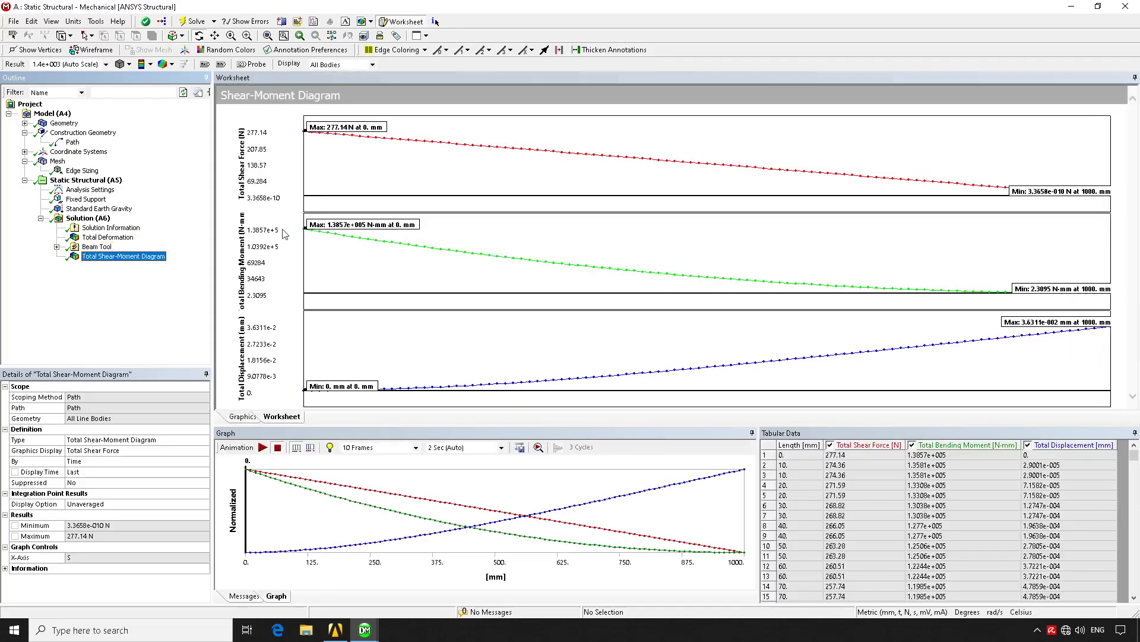